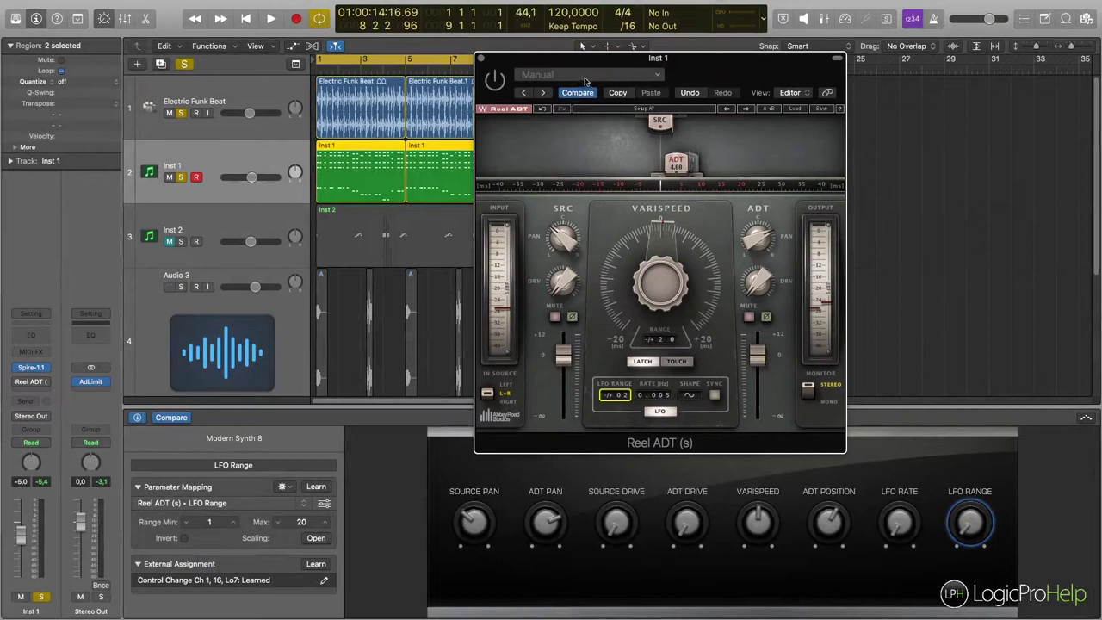
# - Switch on the Reel ADT plug-in of the Inst 1 track and reposition its window over the arrangement
pyautogui.moveTo(585, 80); pyautogui.dragTo(510, 126)
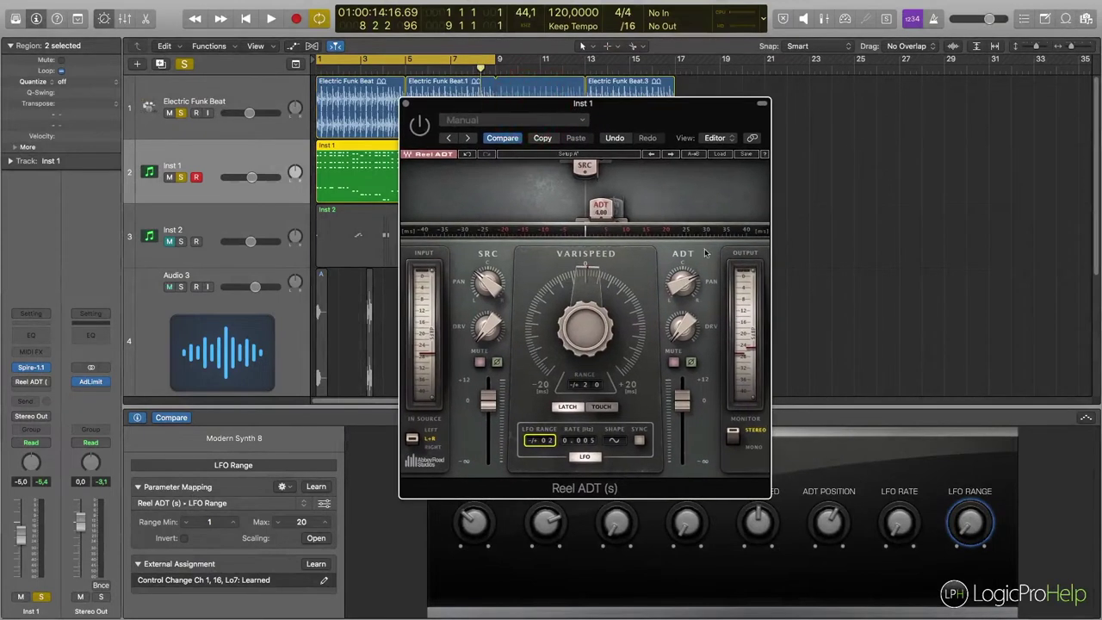
pyautogui.moveTo(683, 120); pyautogui.dragTo(635, 99)
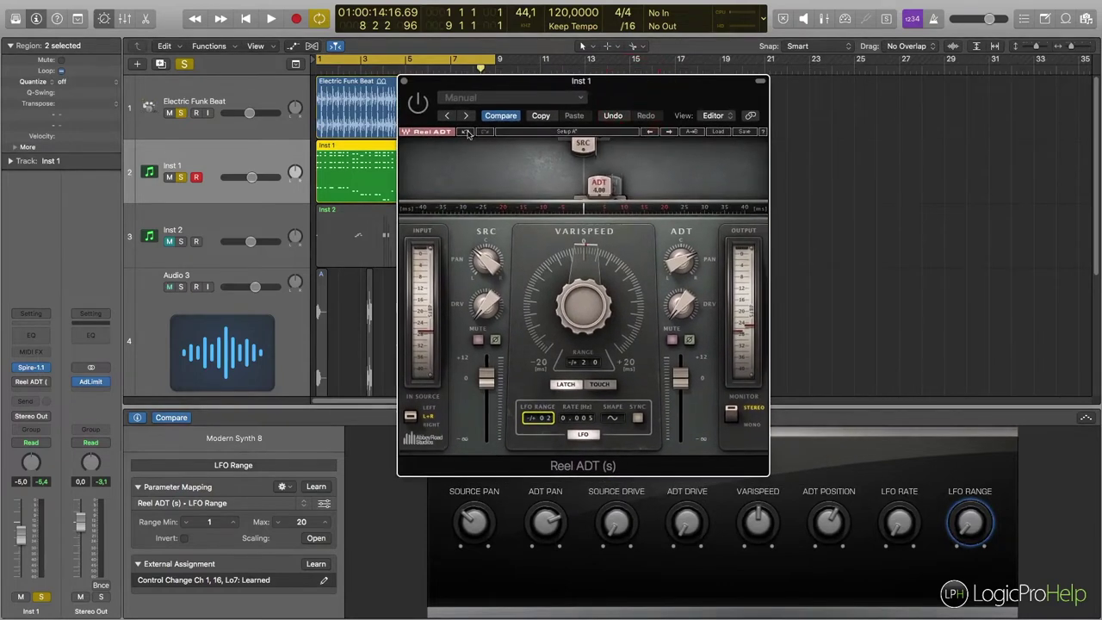
pyautogui.click(418, 101)
pyautogui.moveTo(592, 290)
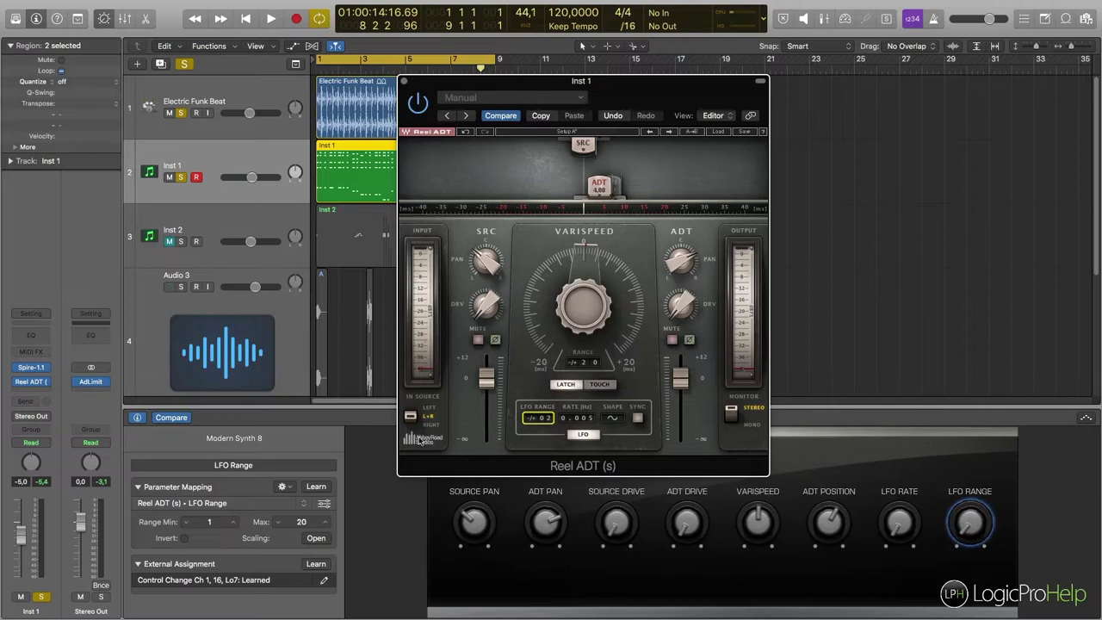
pyautogui.moveTo(627, 92)
pyautogui.mouseDown()
pyautogui.moveTo(712, 84)
pyautogui.moveTo(618, 75)
pyautogui.mouseUp()
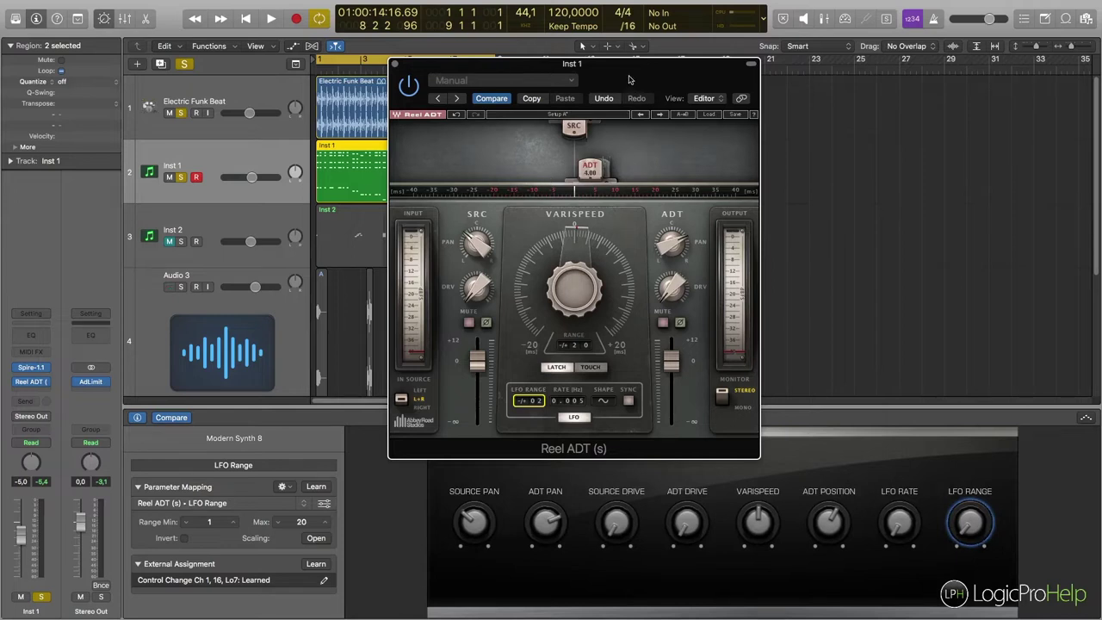
pyautogui.moveTo(629, 82); pyautogui.dragTo(664, 77)
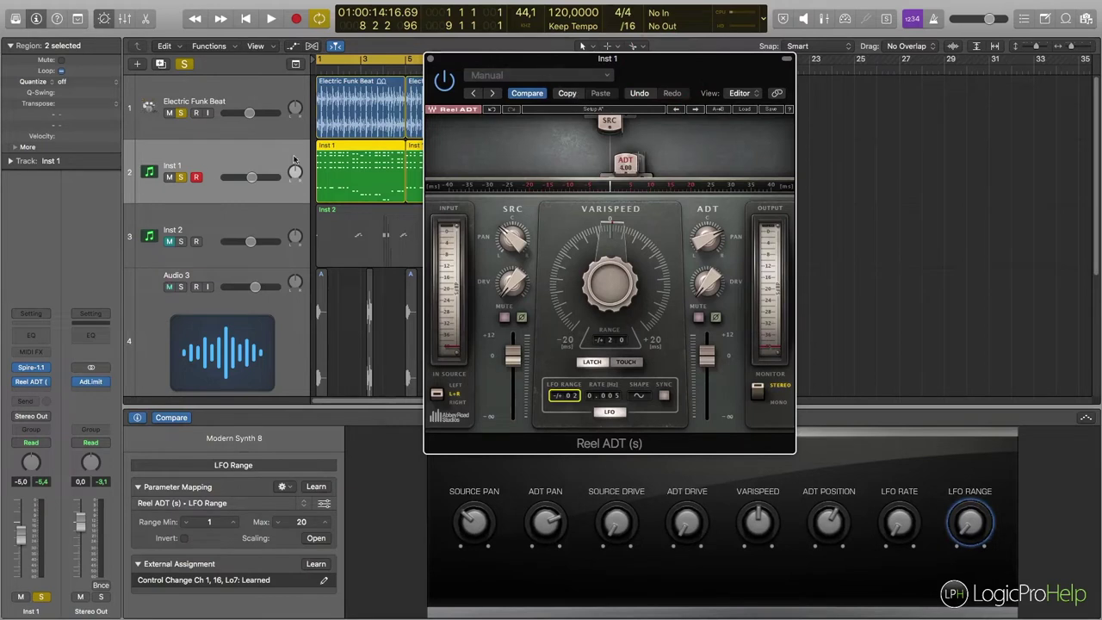
# - Play Inst 1 without the Electric Funk Beat solo and with Reel ADT bypassed, raising the Inst 1 volume to -2.5 dB
pyautogui.click(235, 171)
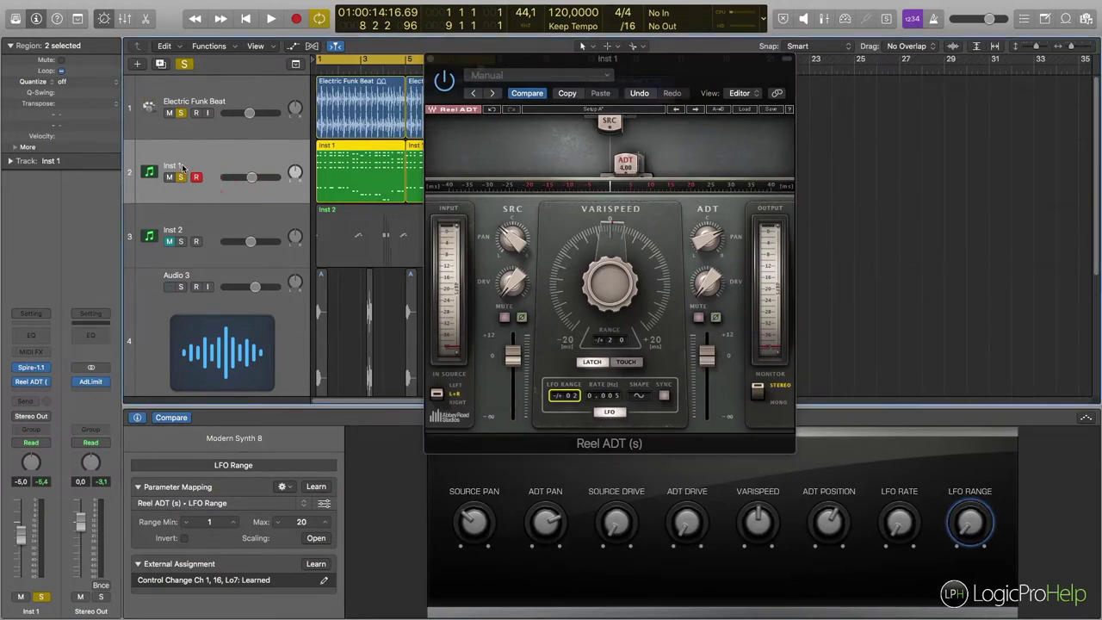
pyautogui.click(181, 113)
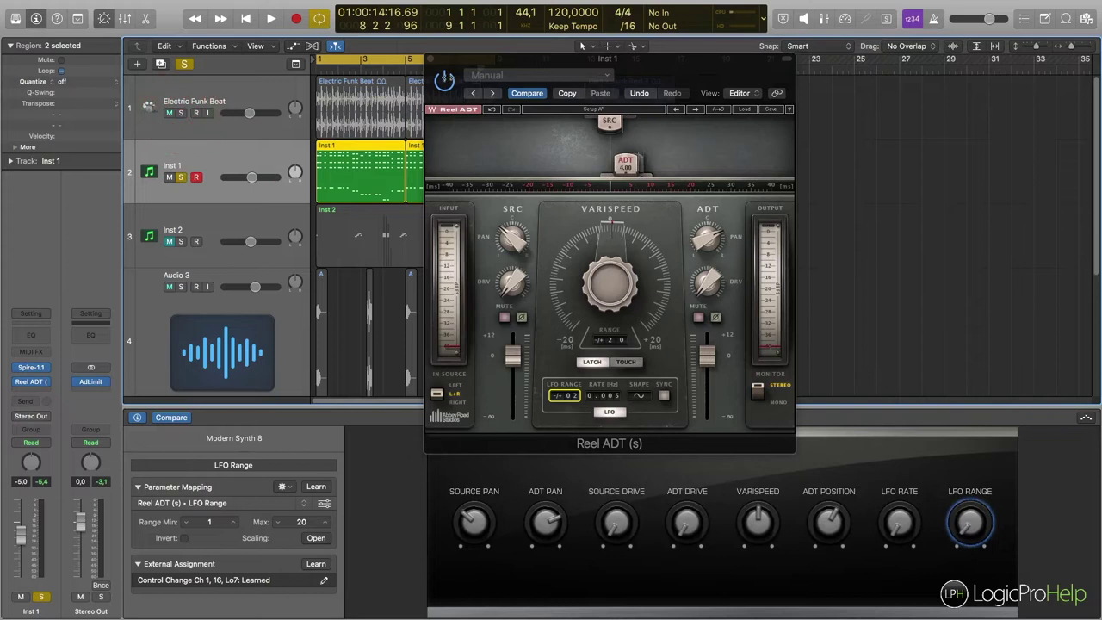
pyautogui.click(439, 78)
pyautogui.press('space')
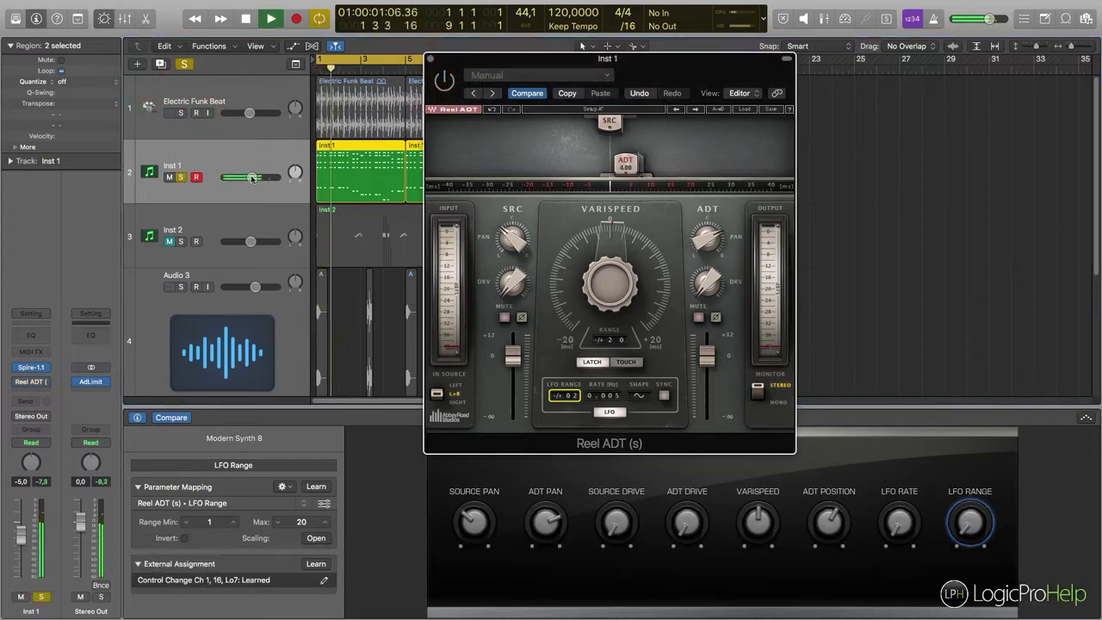
pyautogui.moveTo(251, 177); pyautogui.dragTo(267, 177)
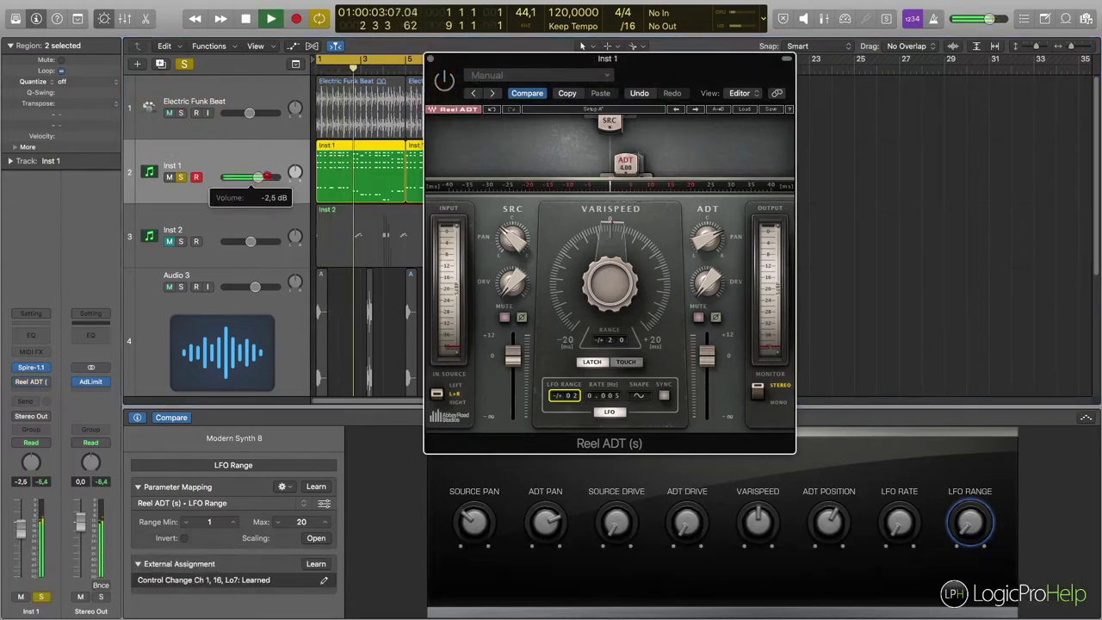
pyautogui.click(267, 177)
# - Examine the shaper, phaser, delay, reverb and chorus pages of the Spire synth on Inst 1, and close the synth window
pyautogui.click(30, 367)
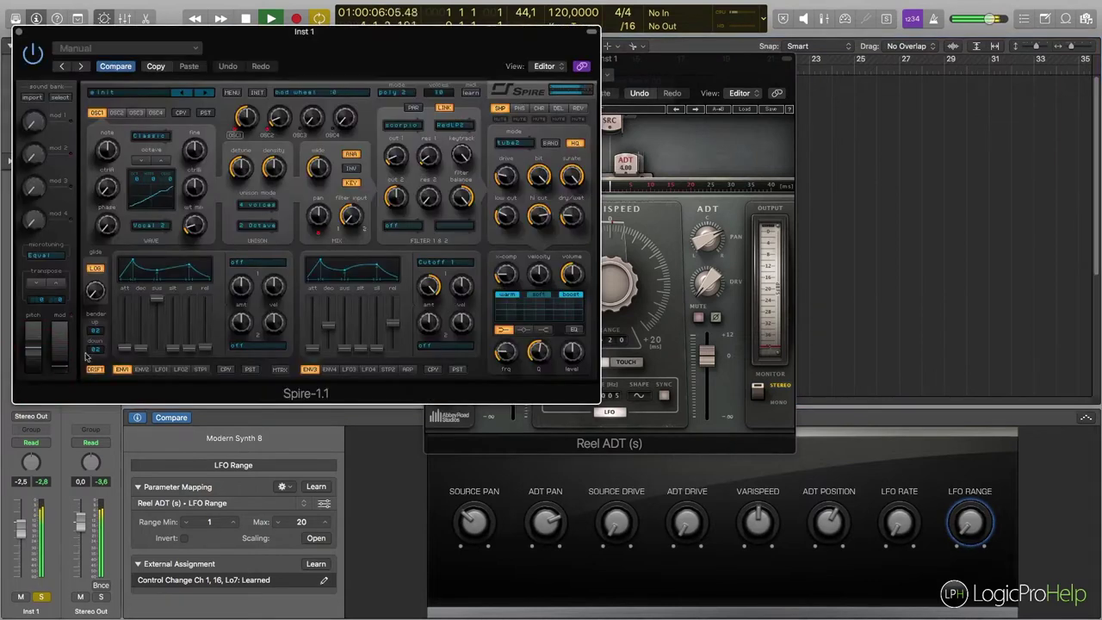
pyautogui.click(535, 108)
pyautogui.click(500, 108)
pyautogui.click(518, 109)
pyautogui.click(565, 120)
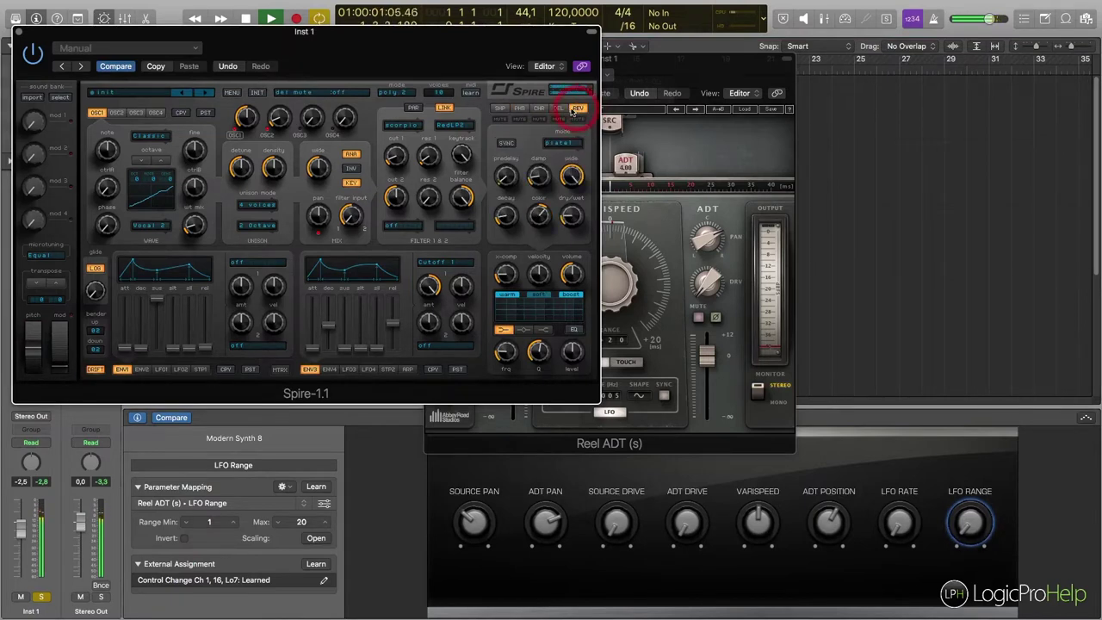
pyautogui.click(558, 109)
pyautogui.click(568, 263)
pyautogui.moveTo(571, 222); pyautogui.dragTo(572, 226)
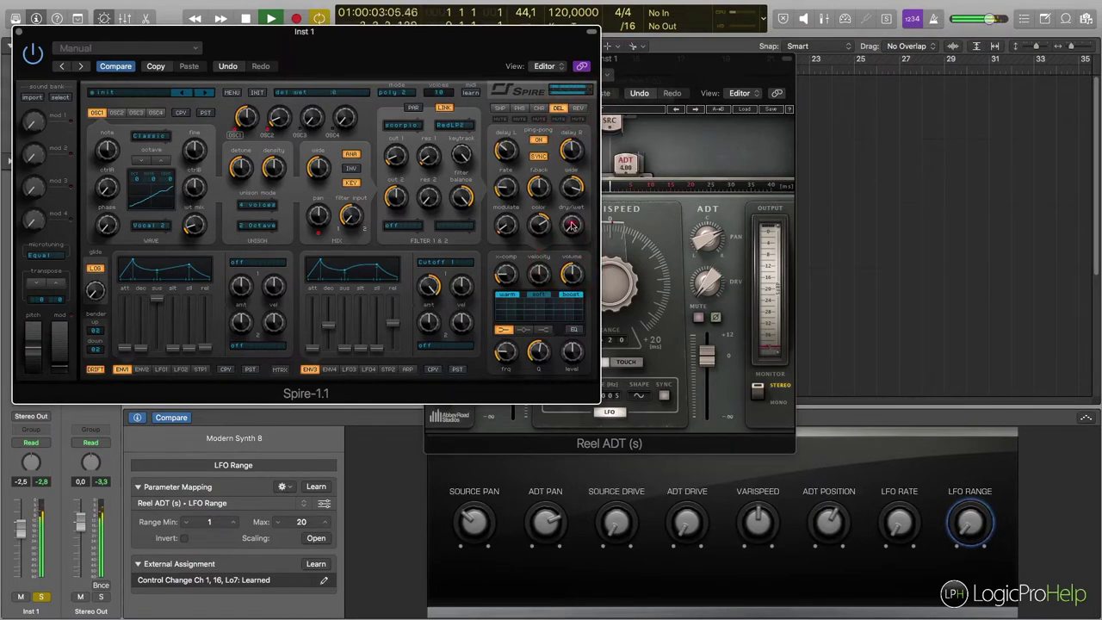
pyautogui.click(578, 108)
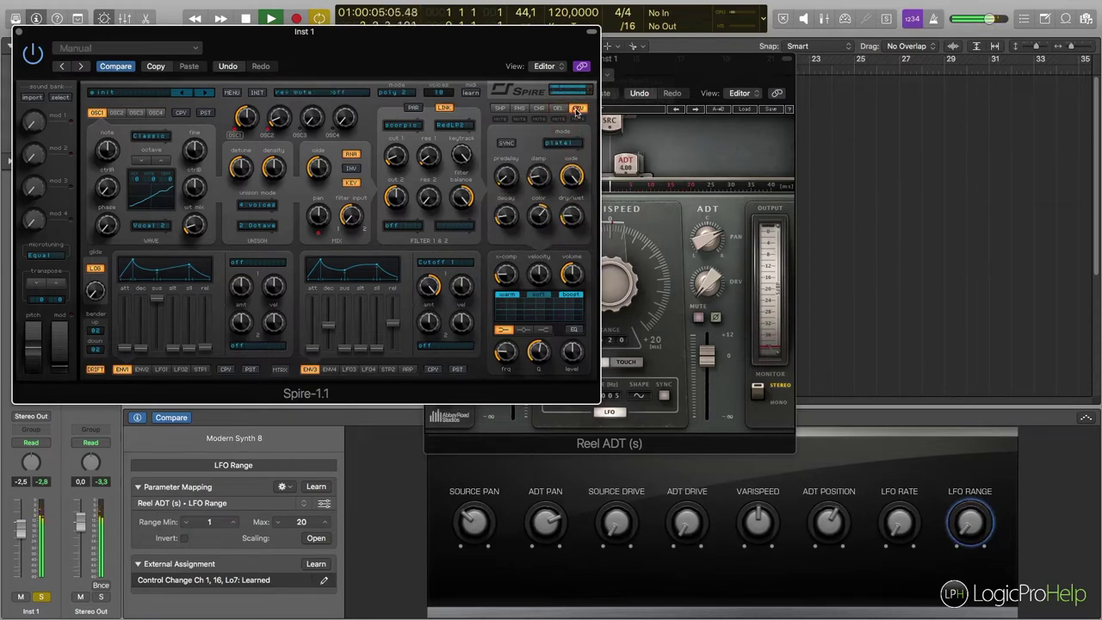
pyautogui.click(505, 109)
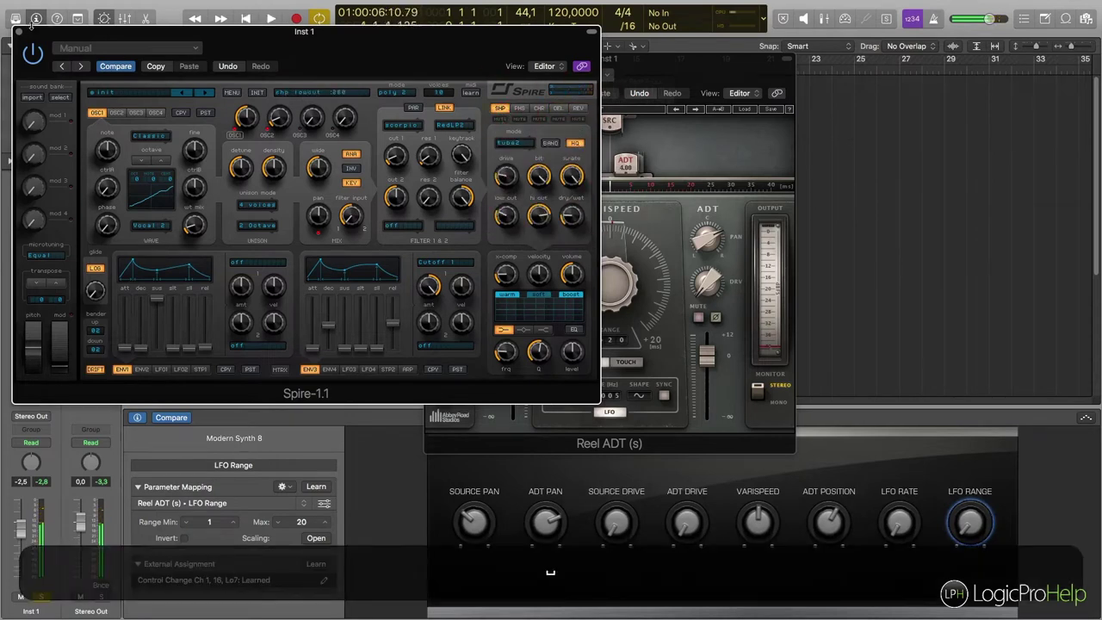
pyautogui.click(538, 109)
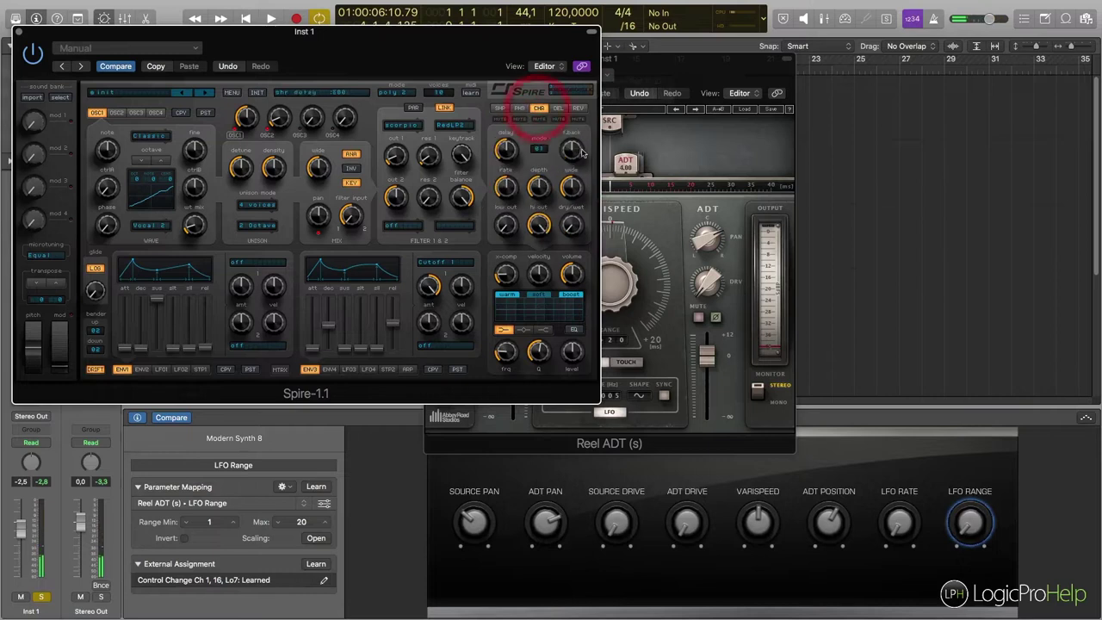
pyautogui.click(19, 34)
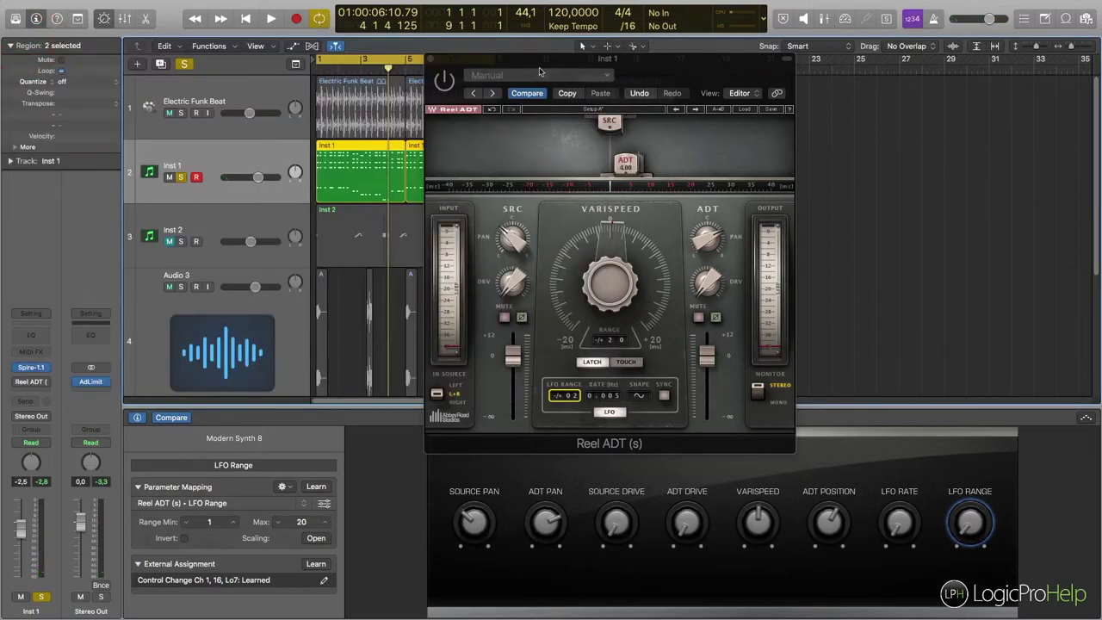
# - Re-enable Reel ADT, play the synth through it and move the ADT head to about -5.48 ms
pyautogui.doubleClick(548, 69)
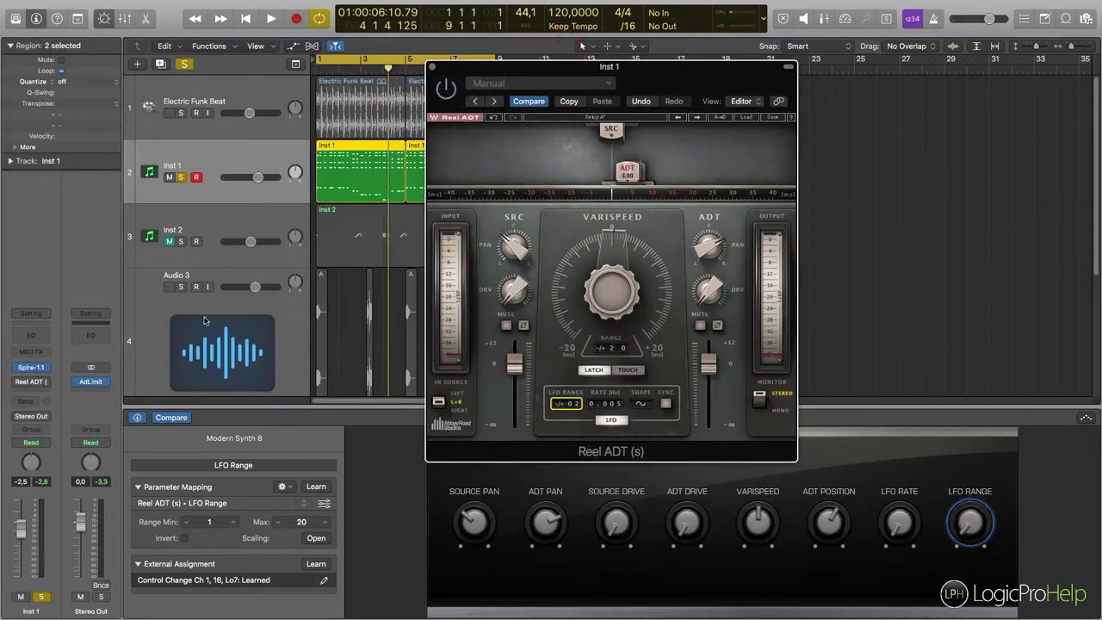
pyautogui.moveTo(452, 93); pyautogui.dragTo(427, 84)
pyautogui.press('space')
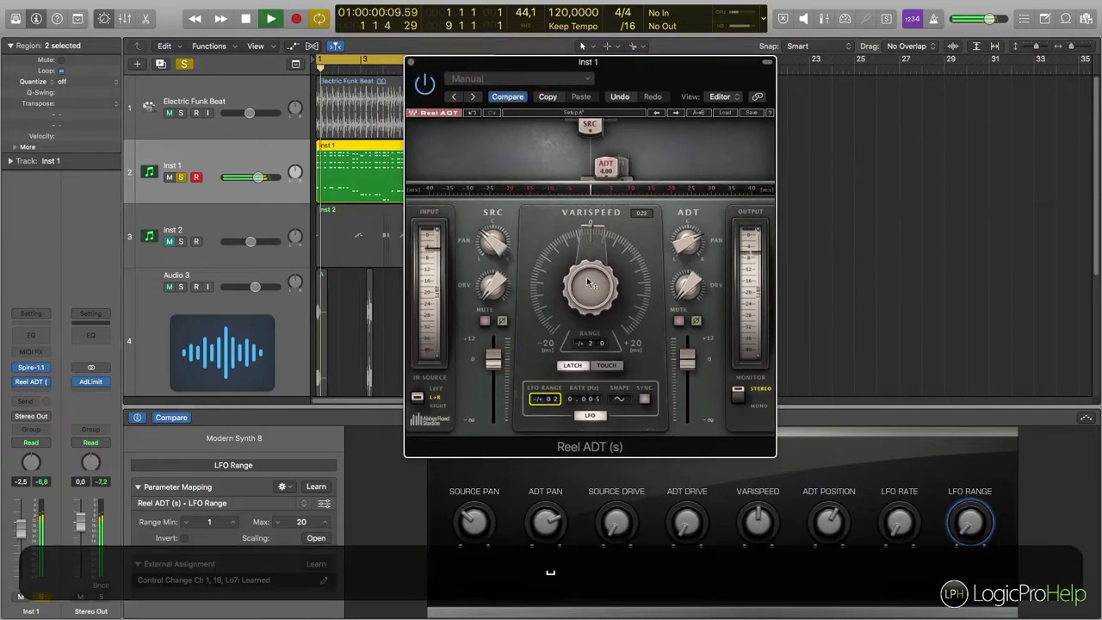
pyautogui.moveTo(585, 286); pyautogui.dragTo(584, 287)
pyautogui.moveTo(603, 172); pyautogui.dragTo(577, 165)
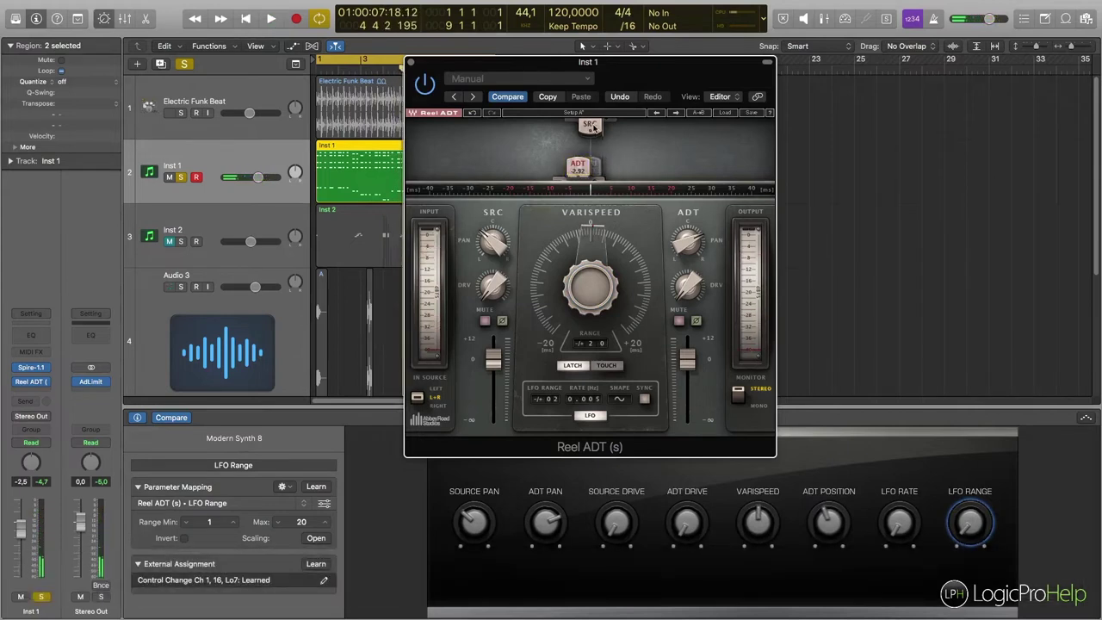
pyautogui.moveTo(578, 166)
pyautogui.mouseDown()
pyautogui.moveTo(646, 166)
pyautogui.moveTo(526, 166)
pyautogui.moveTo(642, 166)
pyautogui.moveTo(574, 162)
pyautogui.mouseUp()
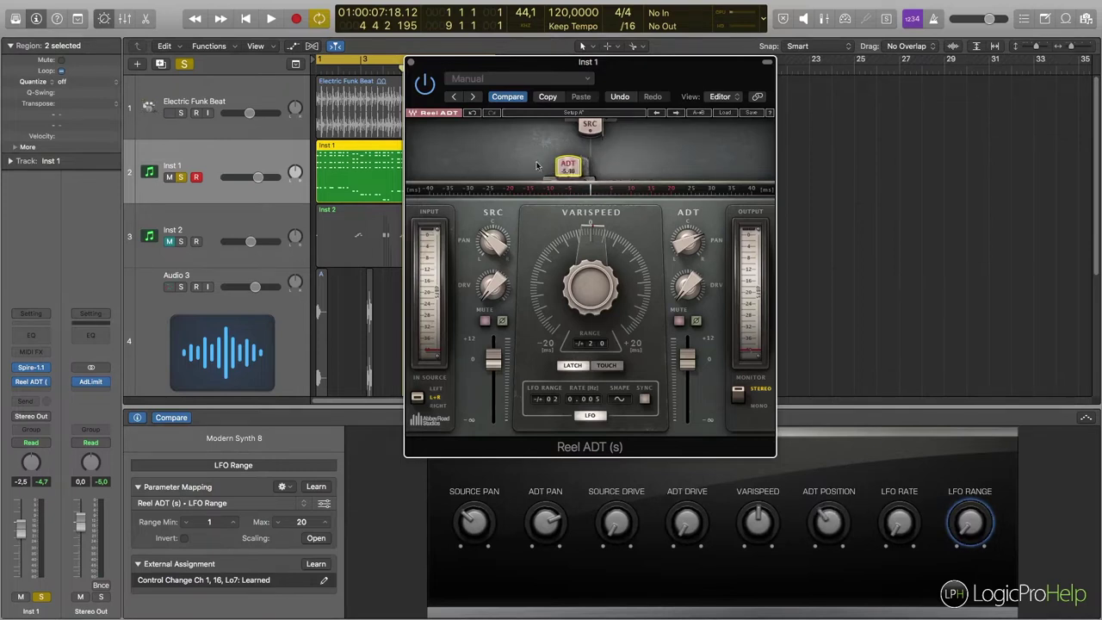
# - Turn the Varispeed knob back and forth around zero and place the ADT head at about -4.76 ms
pyautogui.moveTo(572, 216); pyautogui.dragTo(541, 168)
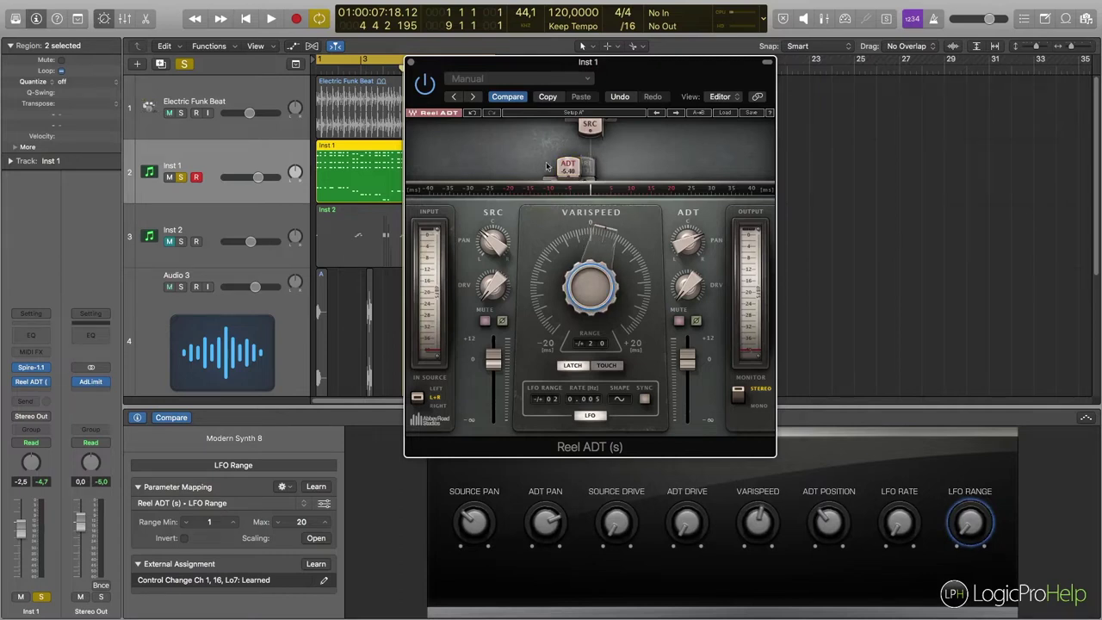
pyautogui.moveTo(582, 264)
pyautogui.mouseDown()
pyautogui.moveTo(586, 238)
pyautogui.moveTo(585, 267)
pyautogui.mouseUp()
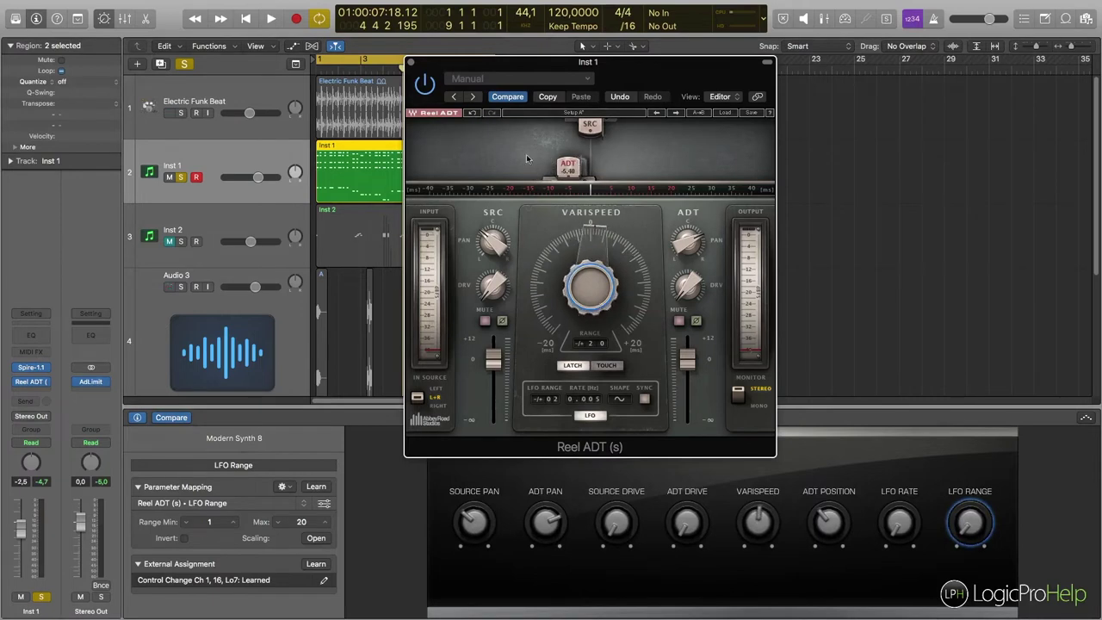
pyautogui.moveTo(592, 272)
pyautogui.mouseDown()
pyautogui.moveTo(593, 288)
pyautogui.moveTo(593, 274)
pyautogui.mouseUp()
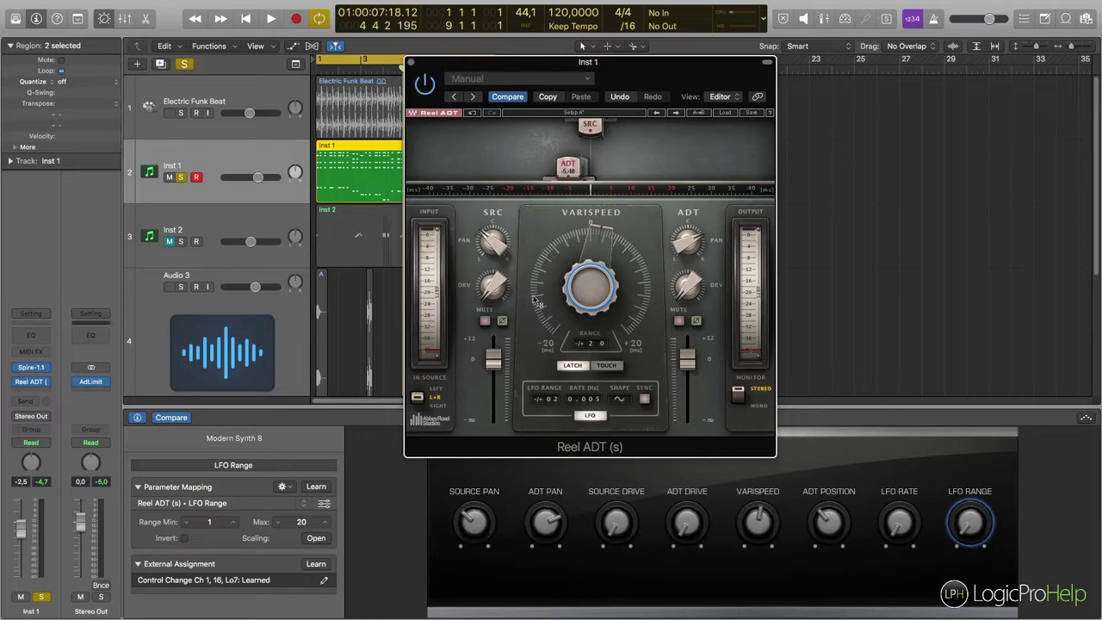
pyautogui.moveTo(582, 176); pyautogui.dragTo(585, 176)
# - Examine the pan and drive knobs of the SRC and ADT sections in Reel ADT
pyautogui.moveTo(492, 226); pyautogui.dragTo(492, 239)
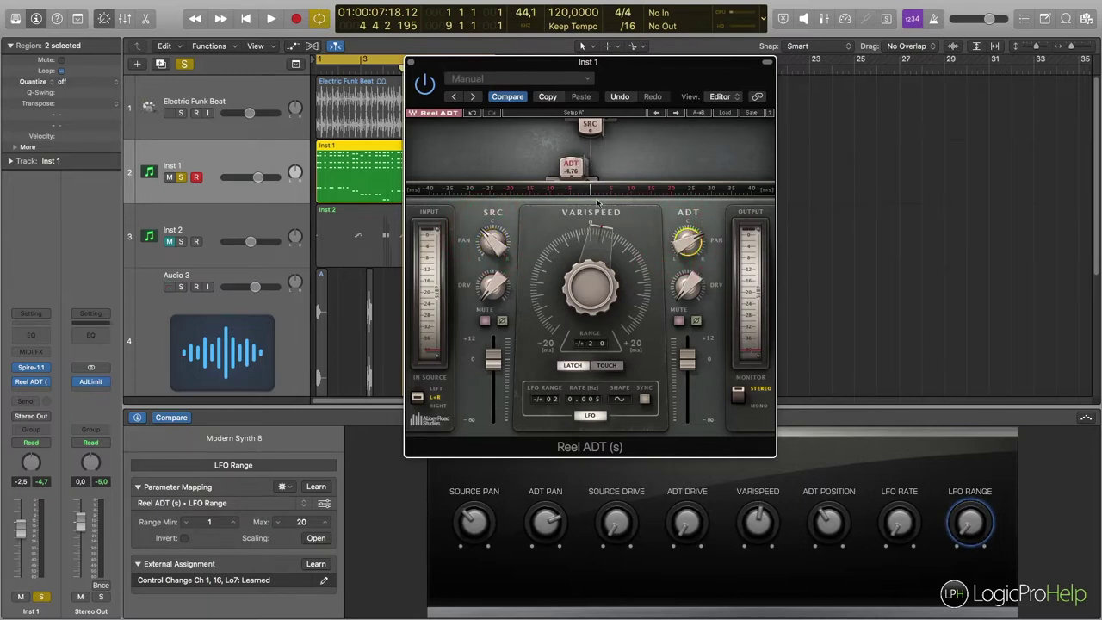
pyautogui.click(689, 244)
pyautogui.moveTo(503, 299); pyautogui.dragTo(502, 300)
pyautogui.moveTo(687, 291); pyautogui.dragTo(680, 300)
pyautogui.click(489, 287)
pyautogui.moveTo(697, 280)
pyautogui.mouseDown()
pyautogui.moveTo(698, 298)
pyautogui.moveTo(689, 275)
pyautogui.mouseUp()
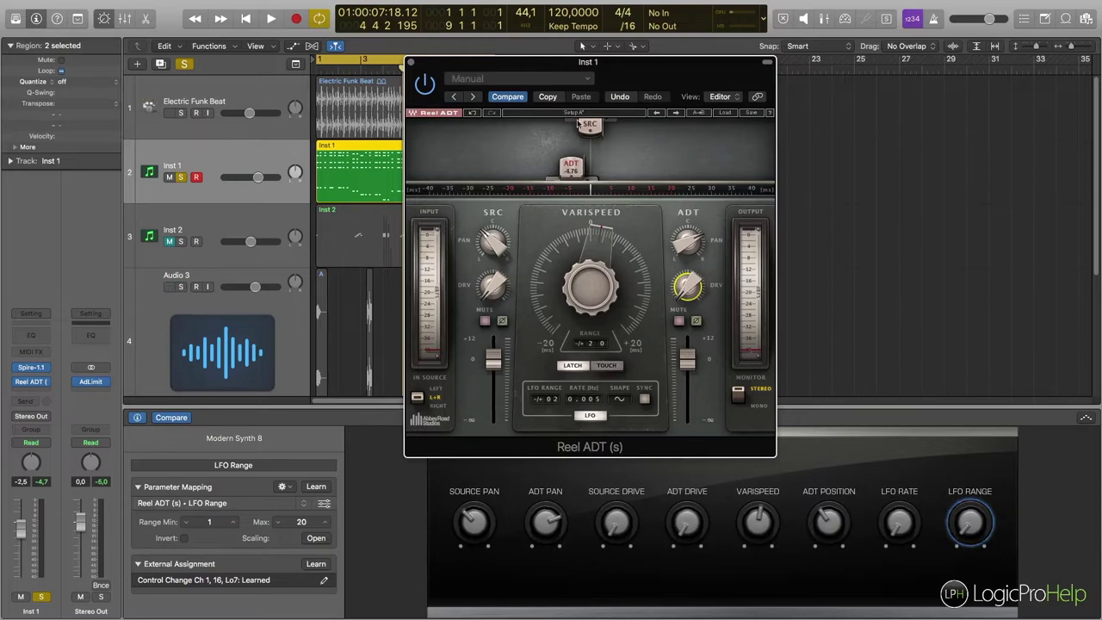
# - Move the Reel ADT window clear of the Smart Controls and show the parameter mapping of the Source Pan knob
pyautogui.moveTo(620, 69); pyautogui.dragTo(572, 89)
pyautogui.click(548, 272)
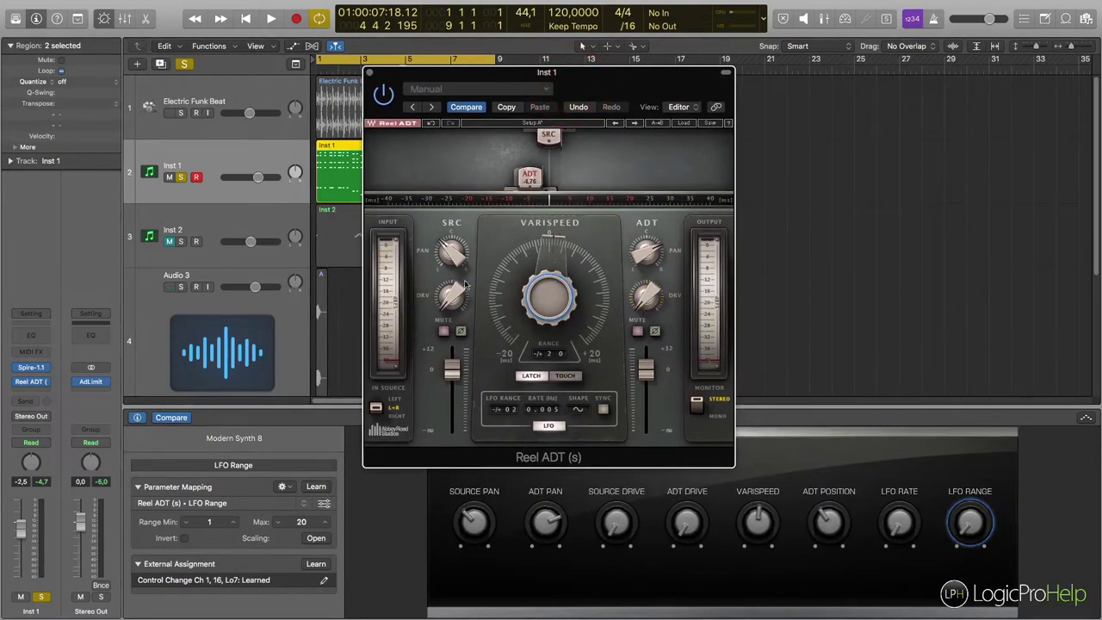
pyautogui.moveTo(518, 347)
pyautogui.moveTo(612, 97); pyautogui.dragTo(818, 48)
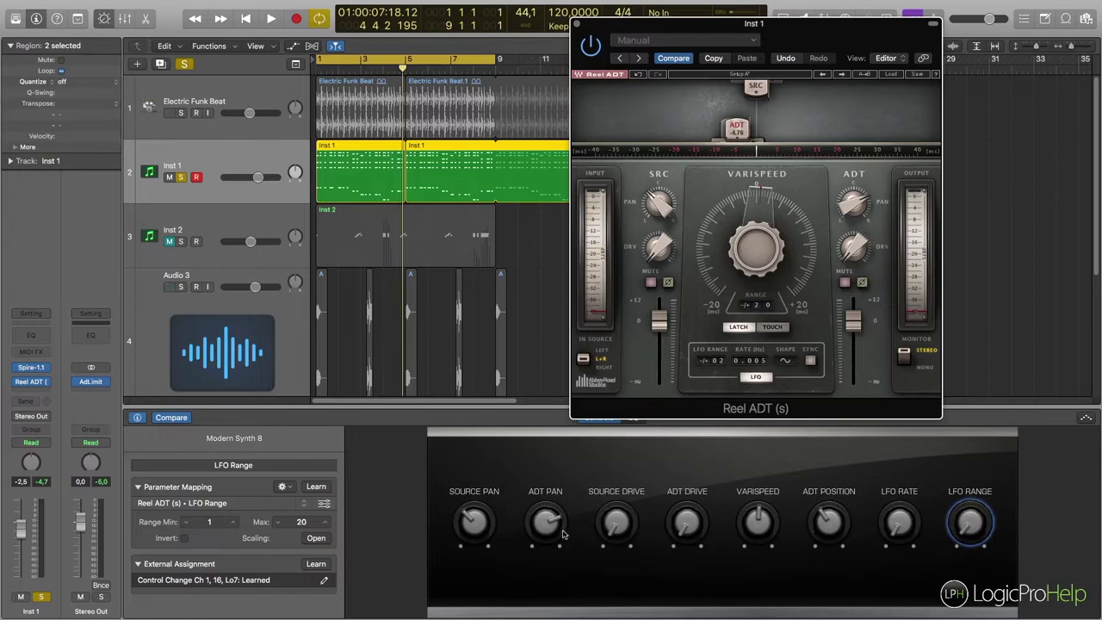
pyautogui.click(472, 520)
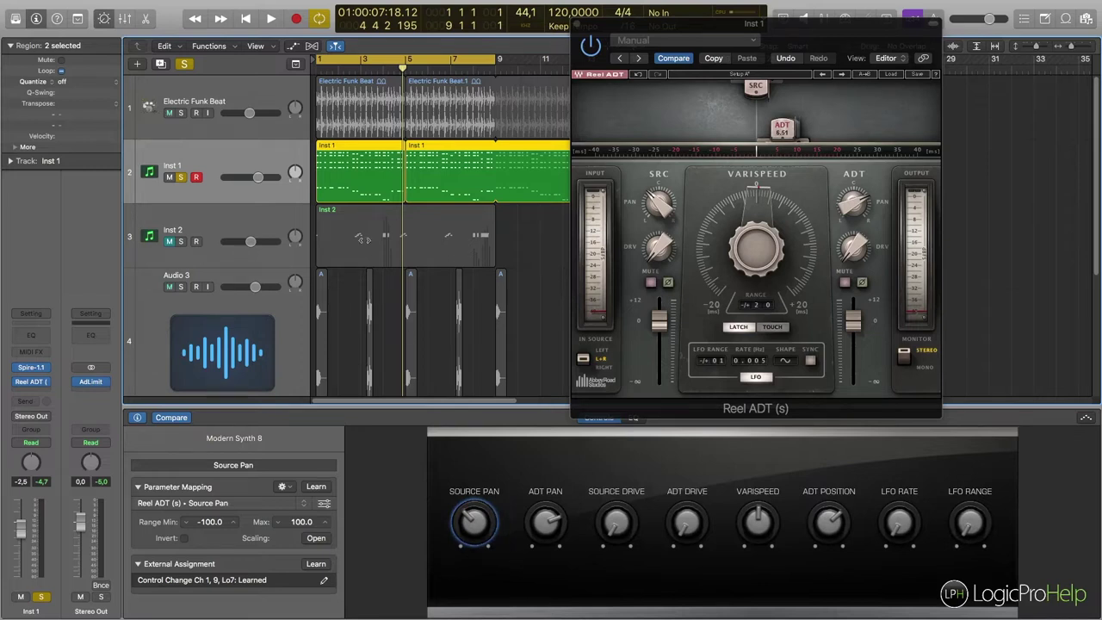
# - Solo Electric Funk Beat together with Inst 1, start playback and raise the Inst 1 volume to -0.8 dB
pyautogui.click(197, 147)
pyautogui.click(180, 111)
pyautogui.press('space')
pyautogui.moveTo(256, 178); pyautogui.dragTo(261, 179)
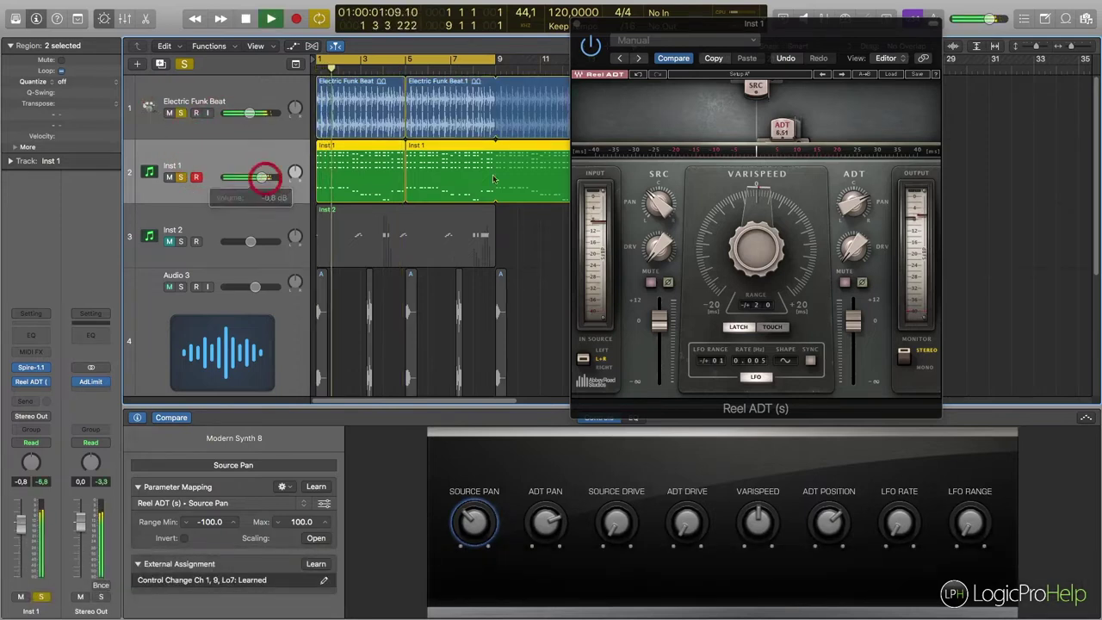
# - Move the ADT head close to 0 ms and play Inst 1 without the drum beat soloed
pyautogui.moveTo(781, 131)
pyautogui.mouseDown()
pyautogui.moveTo(746, 129)
pyautogui.moveTo(759, 131)
pyautogui.mouseUp()
pyautogui.click(184, 114)
pyautogui.press('space')
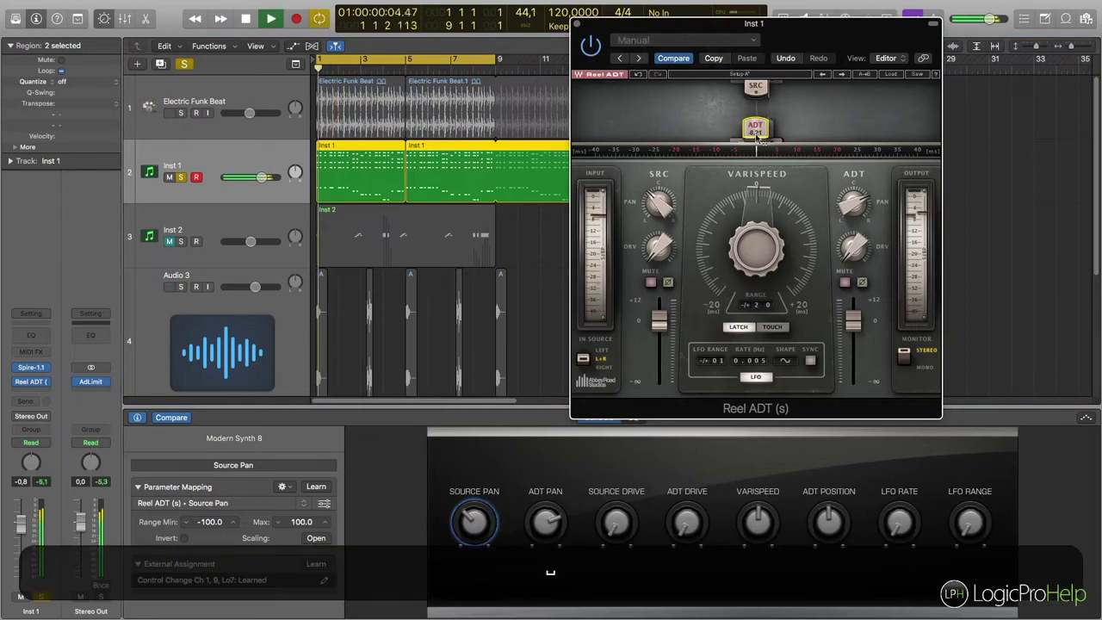
pyautogui.press('space')
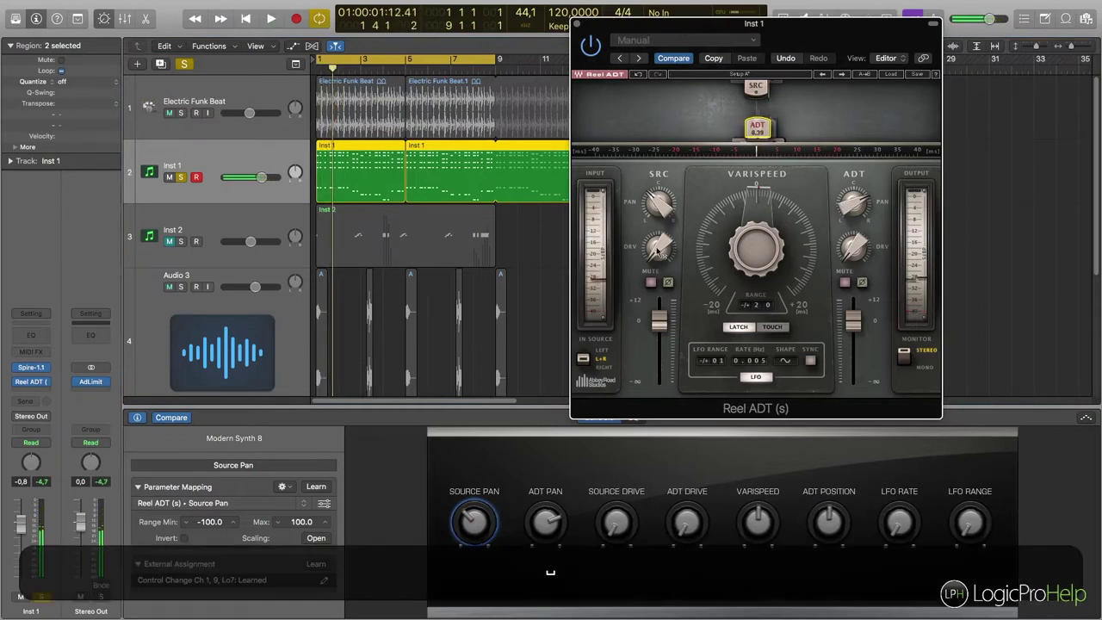
# - Centre the SRC pan in Reel ADT and turn the ADT pan toward the centre during playback
pyautogui.moveTo(658, 201); pyautogui.dragTo(658, 221)
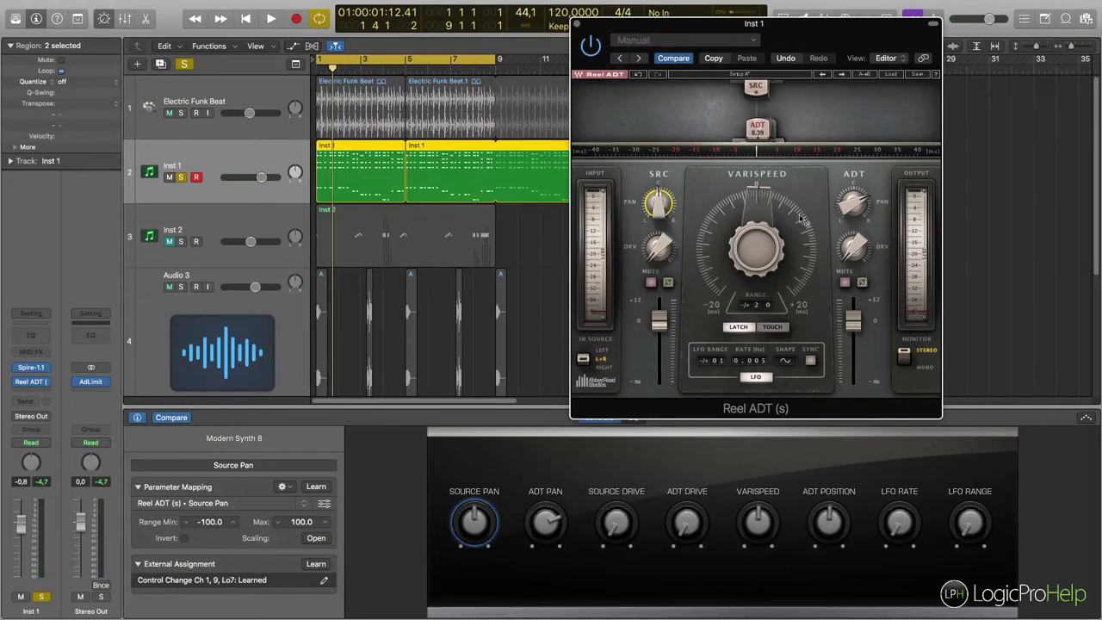
pyautogui.press('space')
pyautogui.moveTo(852, 205); pyautogui.dragTo(852, 222)
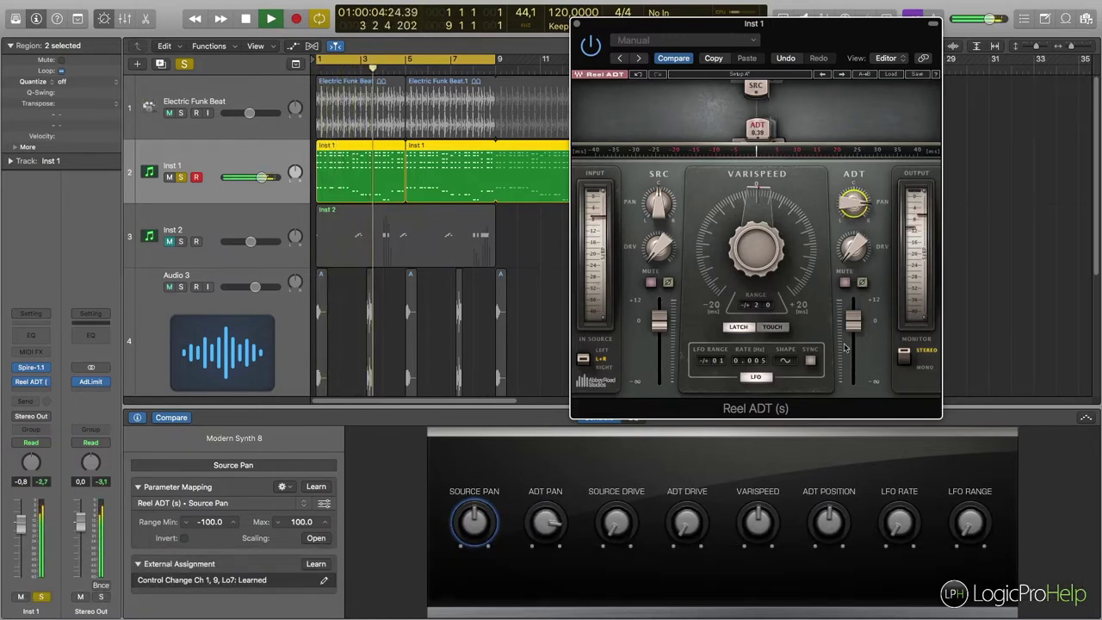
# - Lower the ADT level fader and bring it back up to slightly above 0 dB
pyautogui.moveTo(852, 321); pyautogui.dragTo(862, 351)
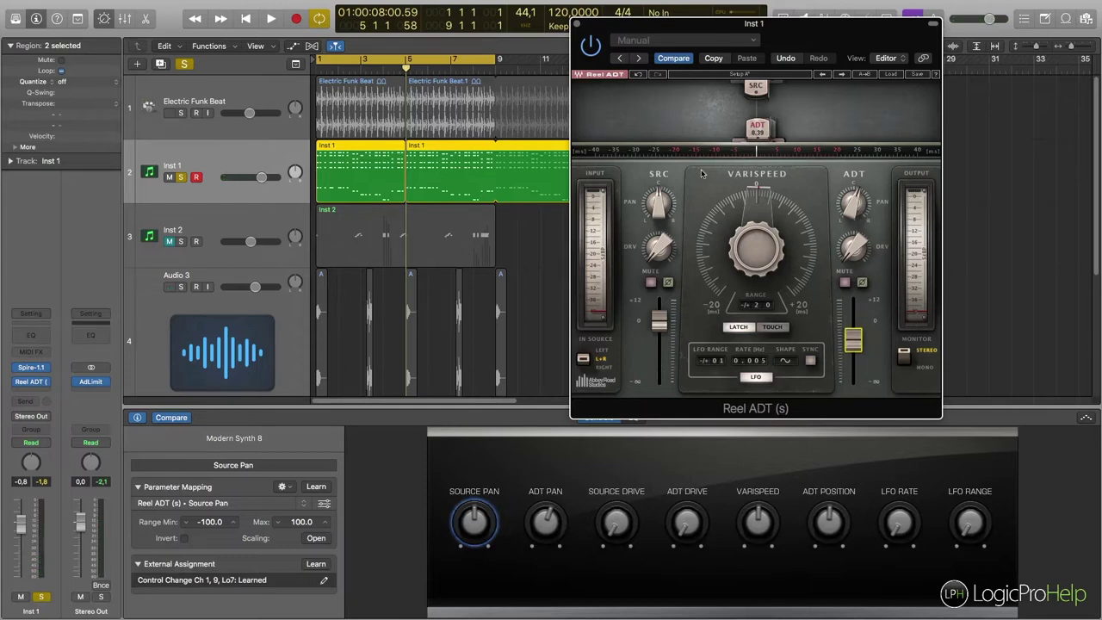
pyautogui.moveTo(854, 368); pyautogui.dragTo(853, 317)
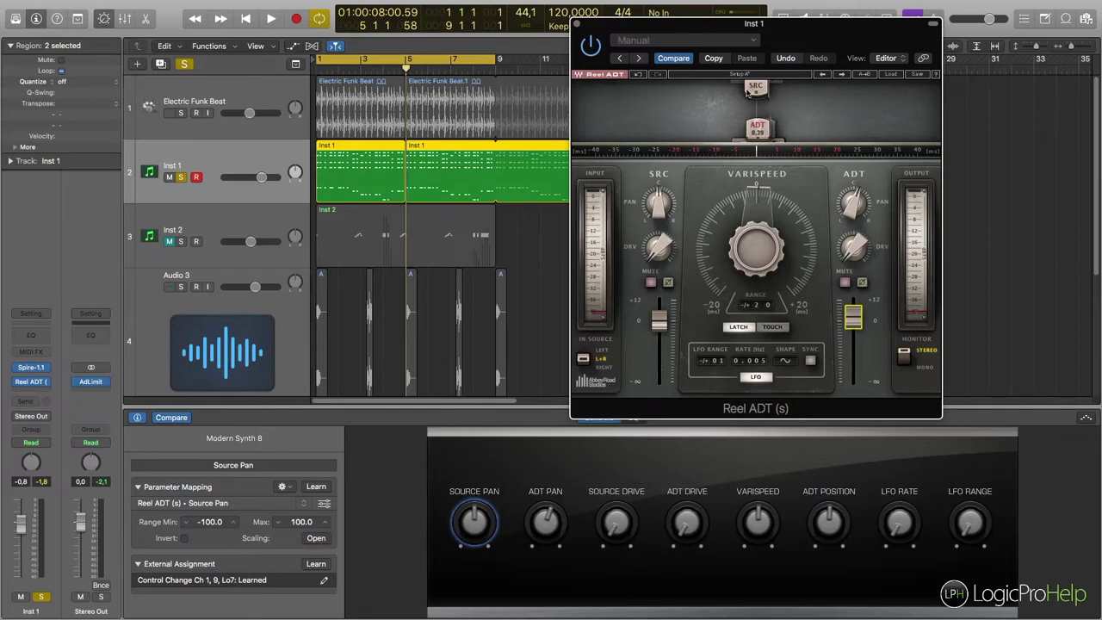
# - Turn the ADT pan to the right and the SRC pan to the left in Reel ADT on Inst 1
pyautogui.moveTo(854, 205); pyautogui.dragTo(851, 195)
pyautogui.moveTo(659, 203); pyautogui.dragTo(659, 212)
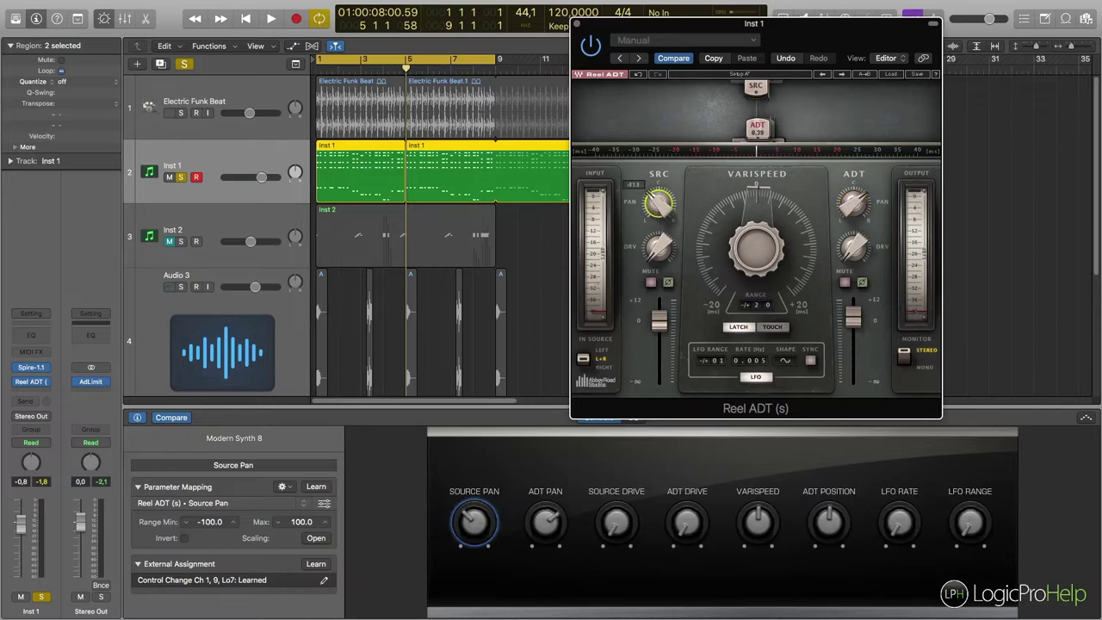
pyautogui.moveTo(857, 200)
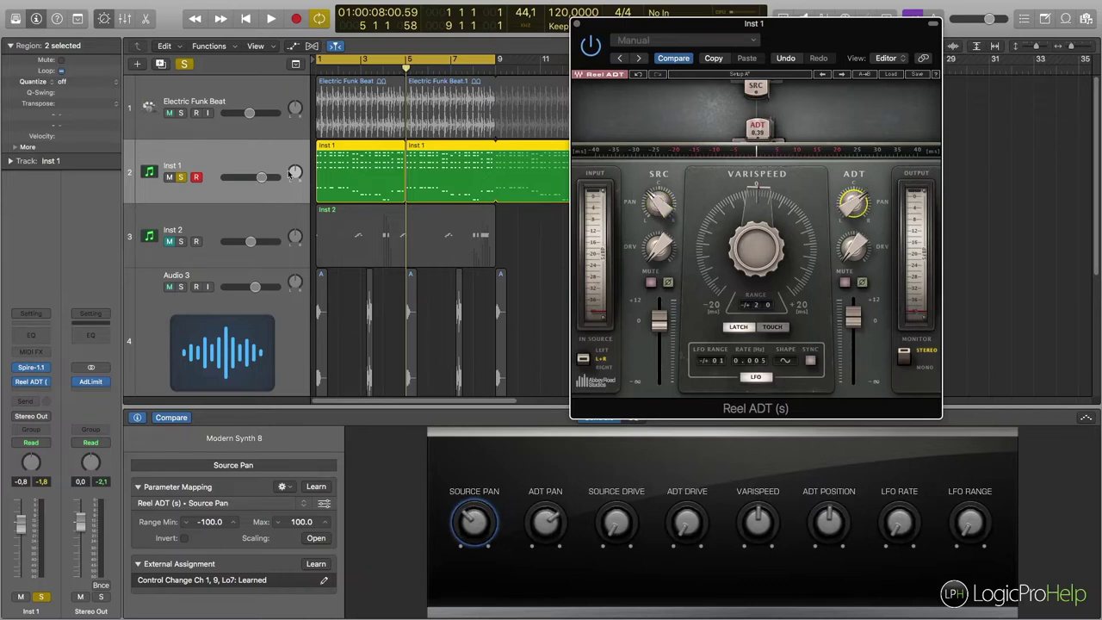
pyautogui.click(221, 163)
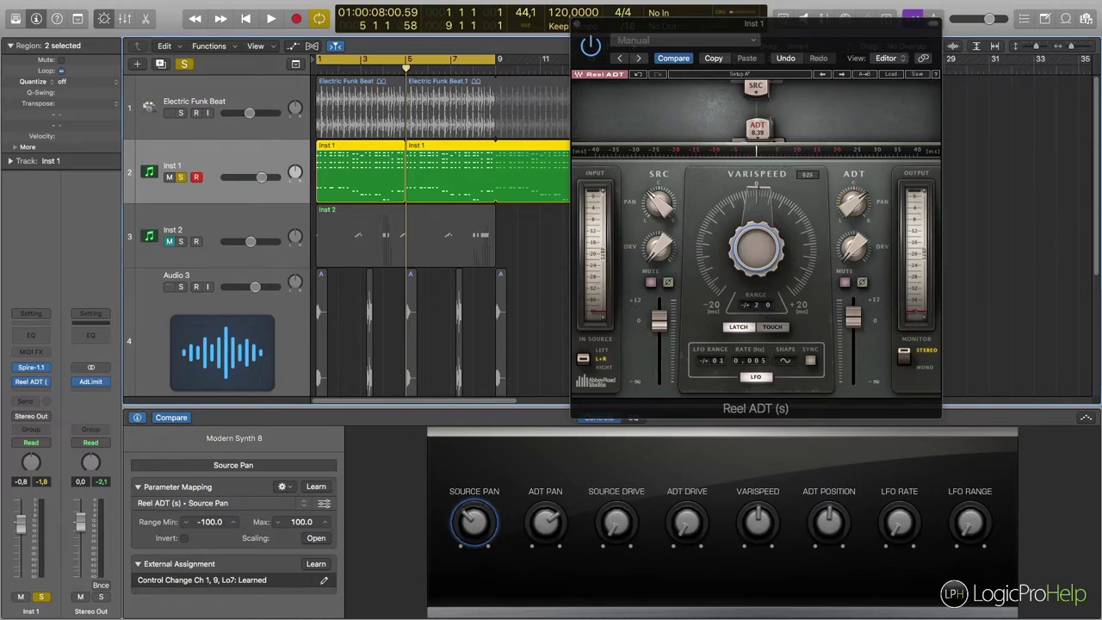
# - Widen the stereo spread by turning the SRC pan further left and the ADT pan further right
pyautogui.click(757, 248)
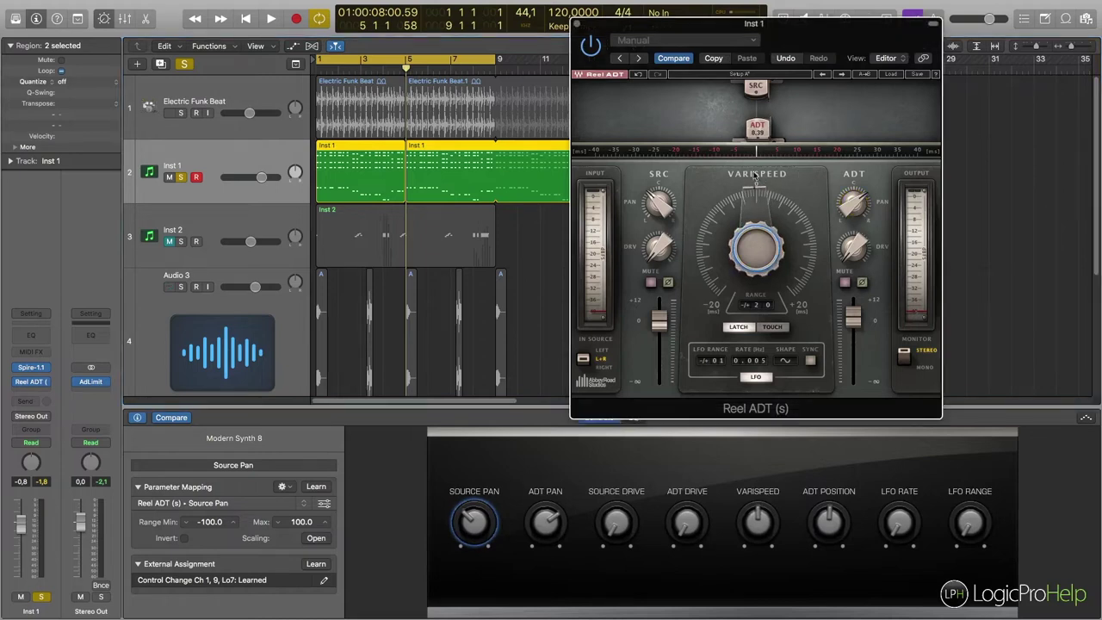
pyautogui.moveTo(673, 209); pyautogui.dragTo(673, 196)
pyautogui.click(853, 203)
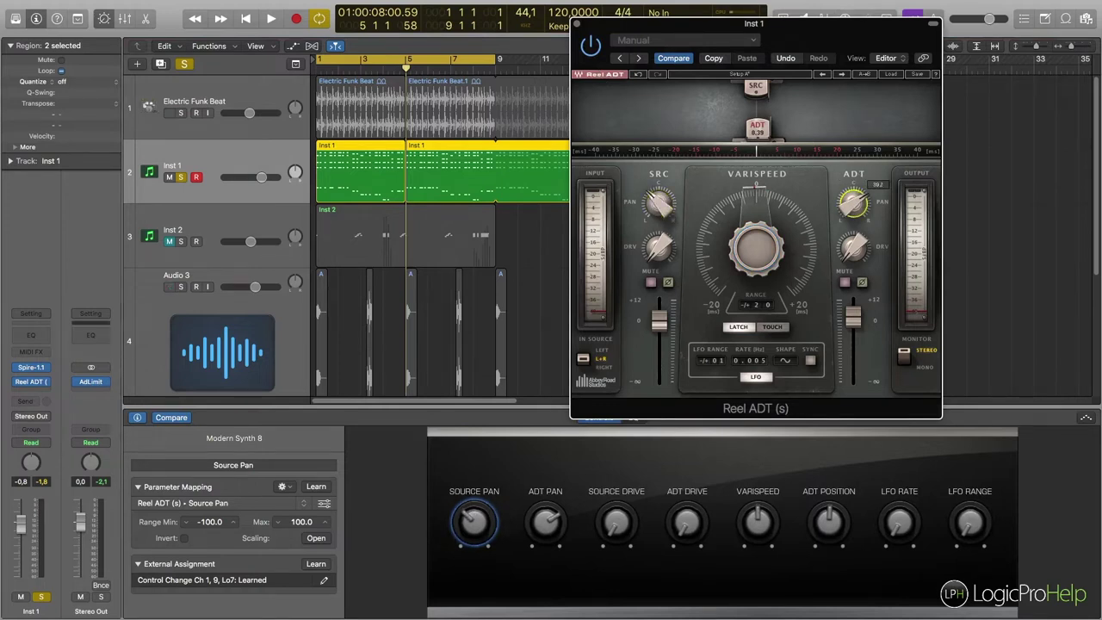
pyautogui.click(659, 203)
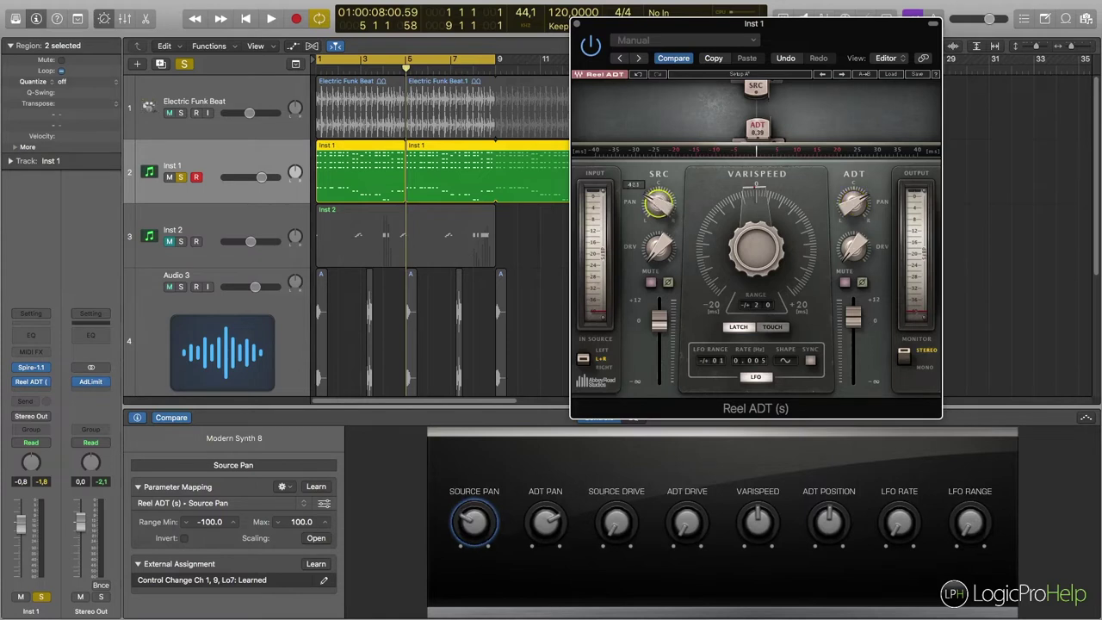
pyautogui.click(854, 202)
pyautogui.click(659, 203)
pyautogui.click(853, 202)
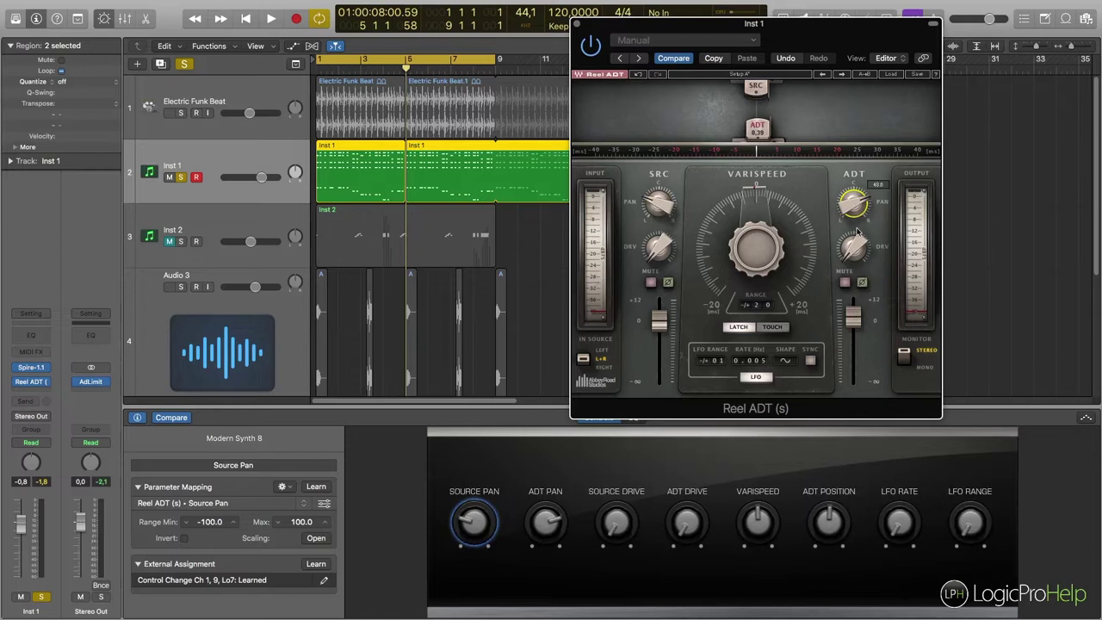
# - Play Inst 1 and sweep the Varispeed amount above and below zero, including with the mapped Smart Control, then stop playback
pyautogui.press('space')
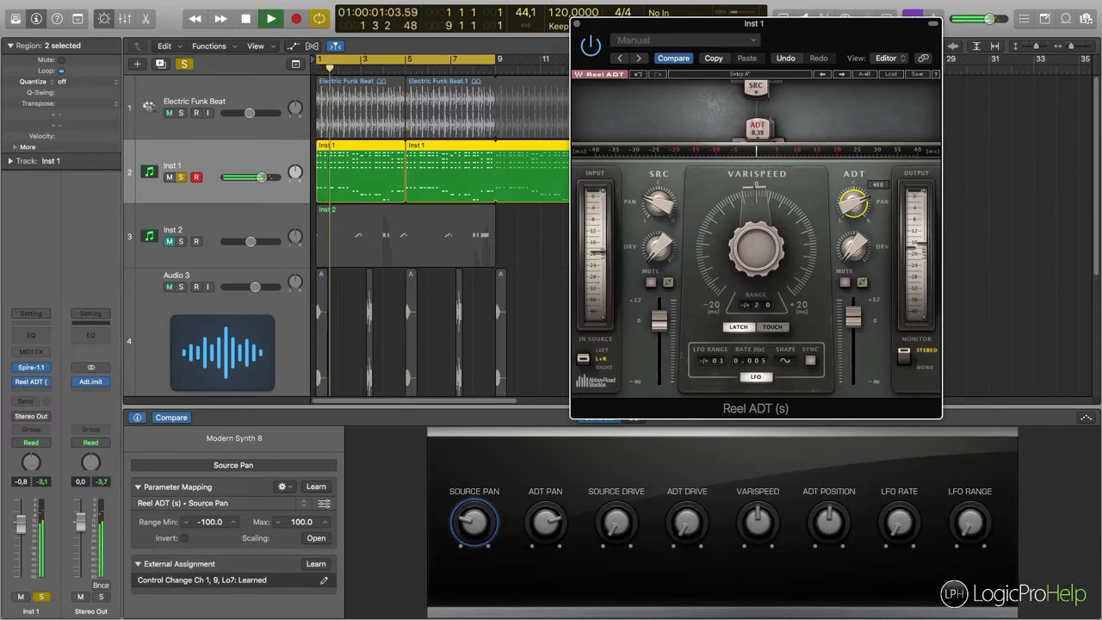
pyautogui.click(752, 242)
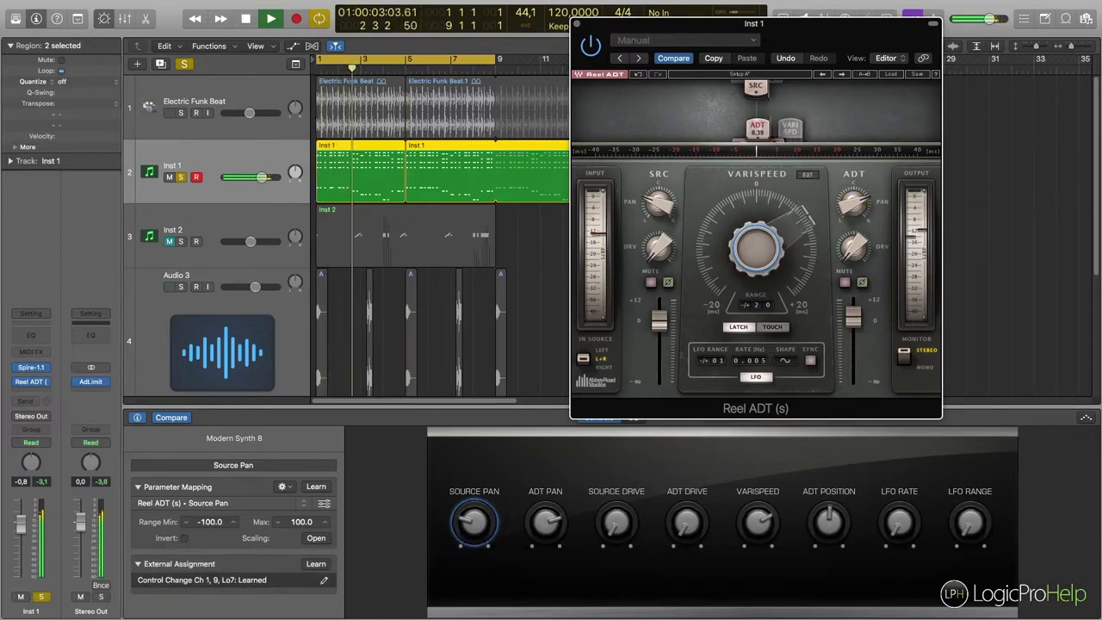
pyautogui.moveTo(752, 242)
pyautogui.mouseDown()
pyautogui.moveTo(752, 268)
pyautogui.moveTo(752, 248)
pyautogui.moveTo(752, 260)
pyautogui.mouseUp()
pyautogui.press('space')
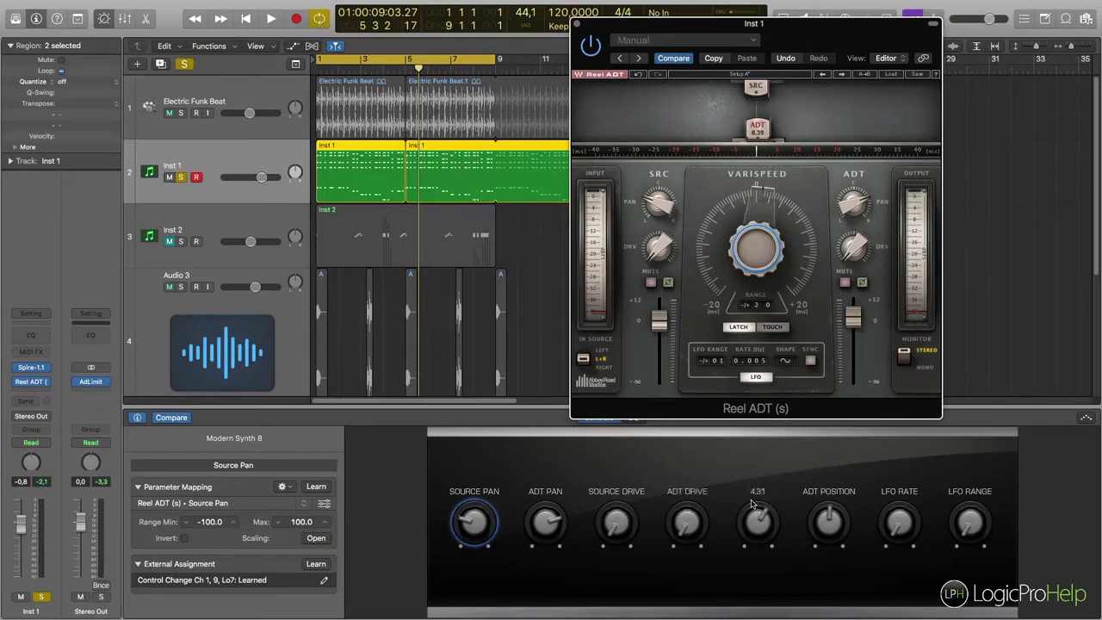
pyautogui.press('space')
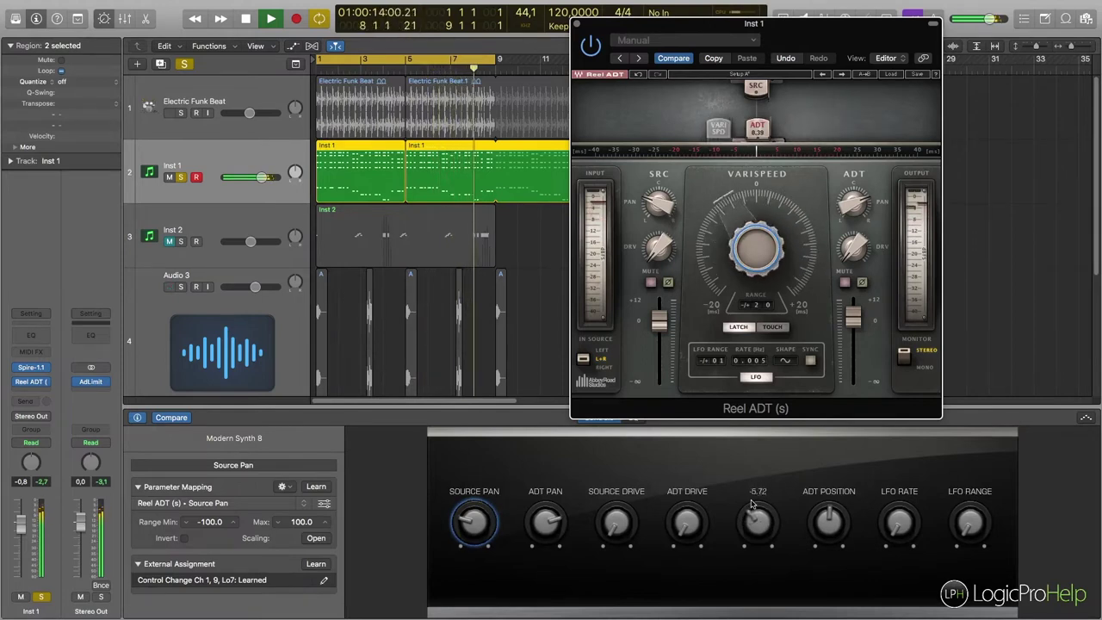
pyautogui.press('space')
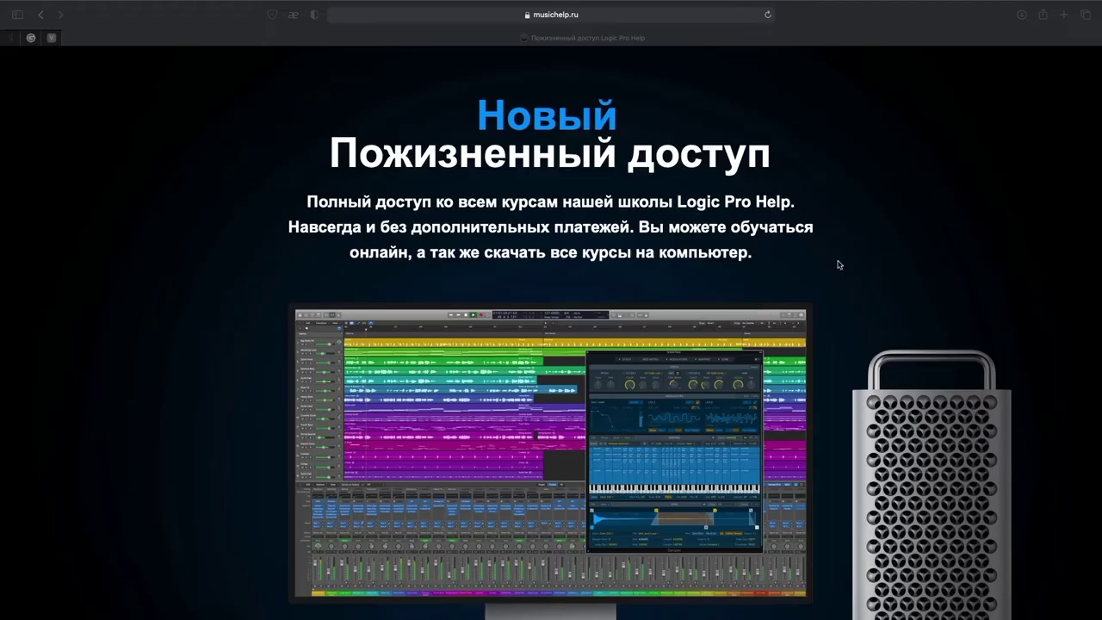
# - Switch to Safari and look through the Logic Pro Help lifetime access page down to the course package prices
pyautogui.scroll(-5, 840, 264)
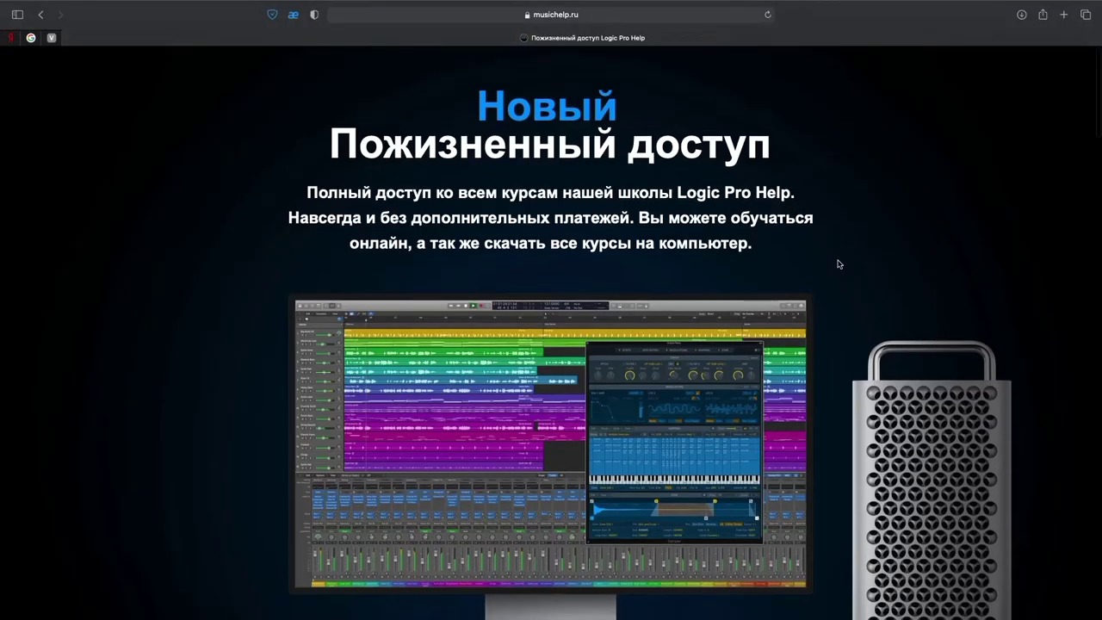
pyautogui.scroll(-9, 839, 264)
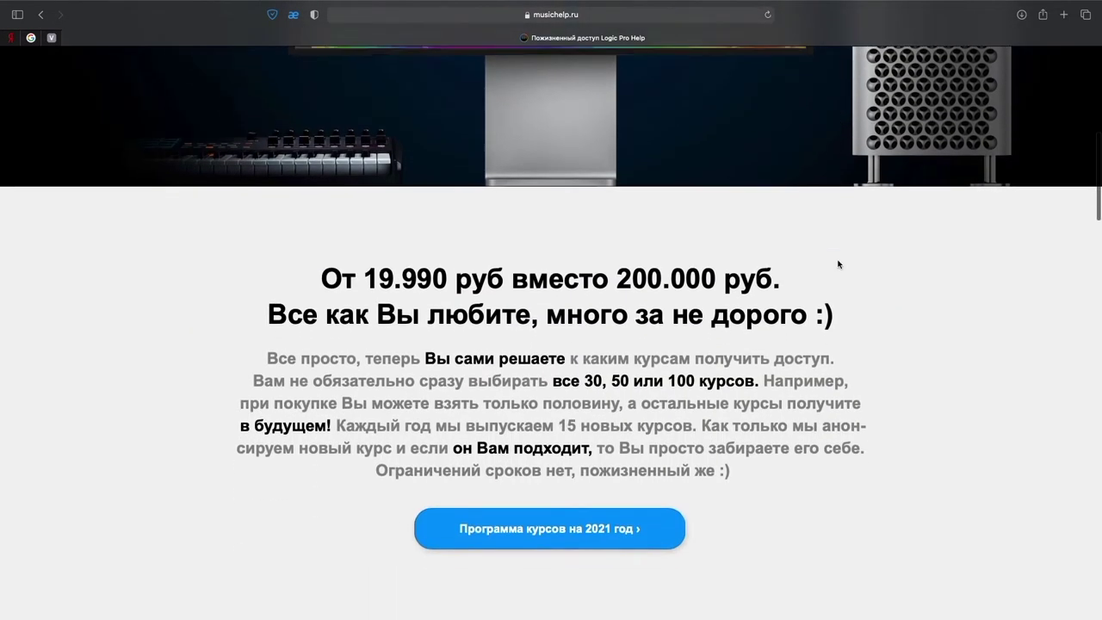
pyautogui.scroll(-6, 878, 275)
pyautogui.scroll(-5, 878, 276)
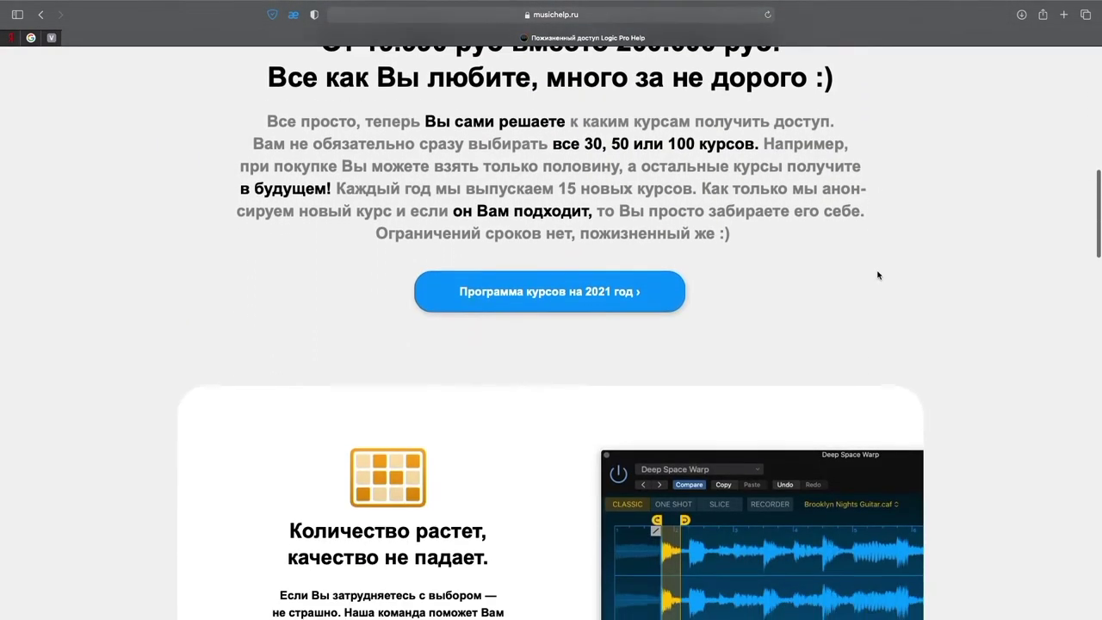
pyautogui.scroll(-4, 934, 279)
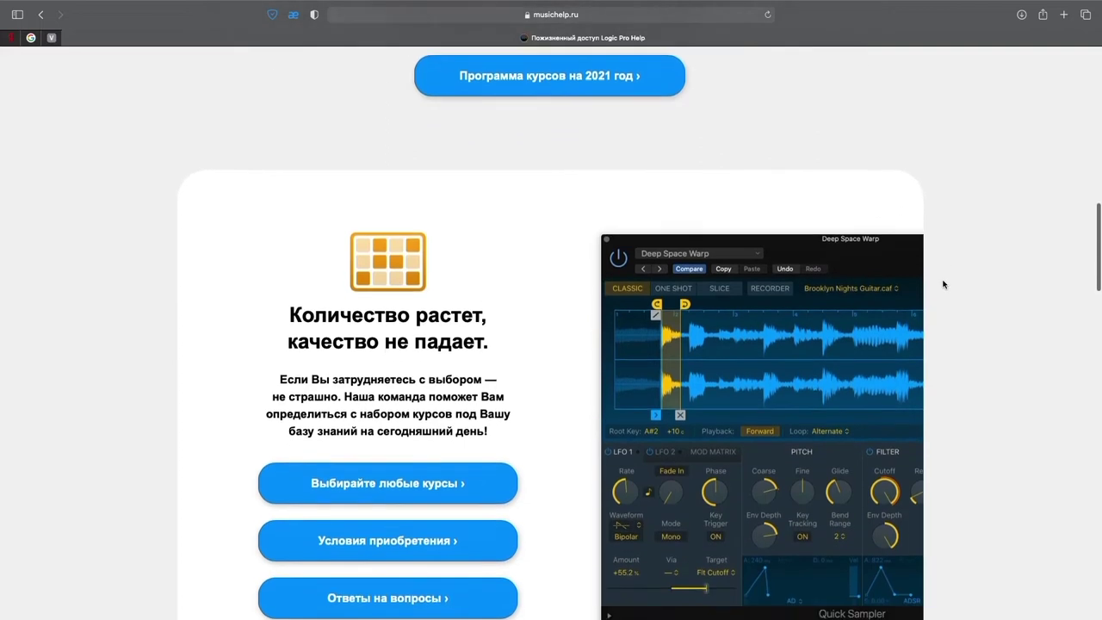
pyautogui.scroll(-3, 944, 284)
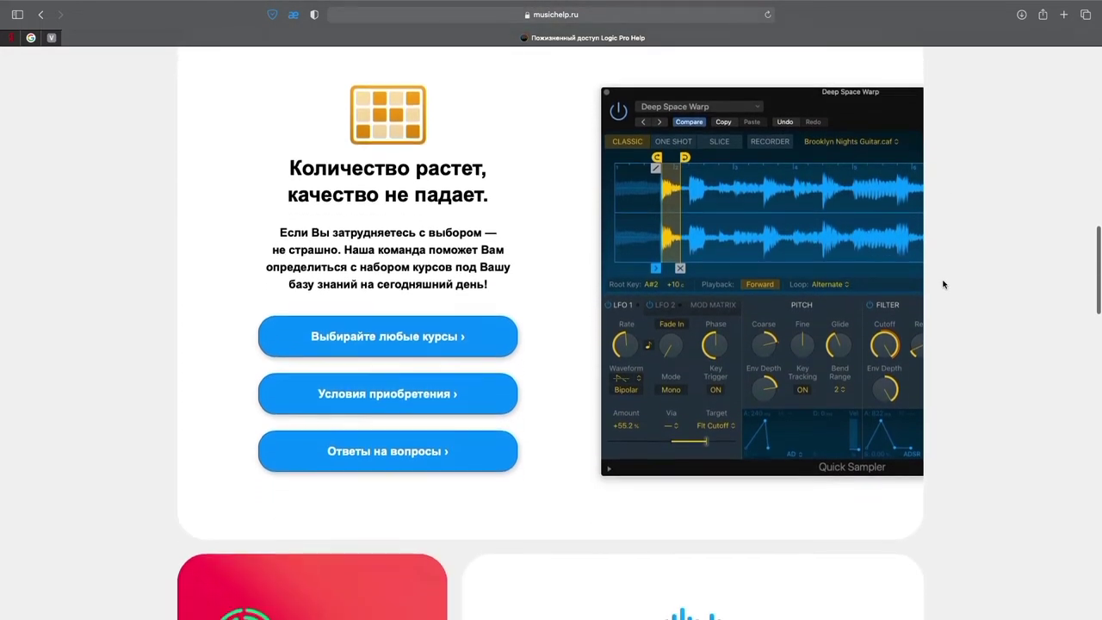
pyautogui.scroll(-6, 944, 284)
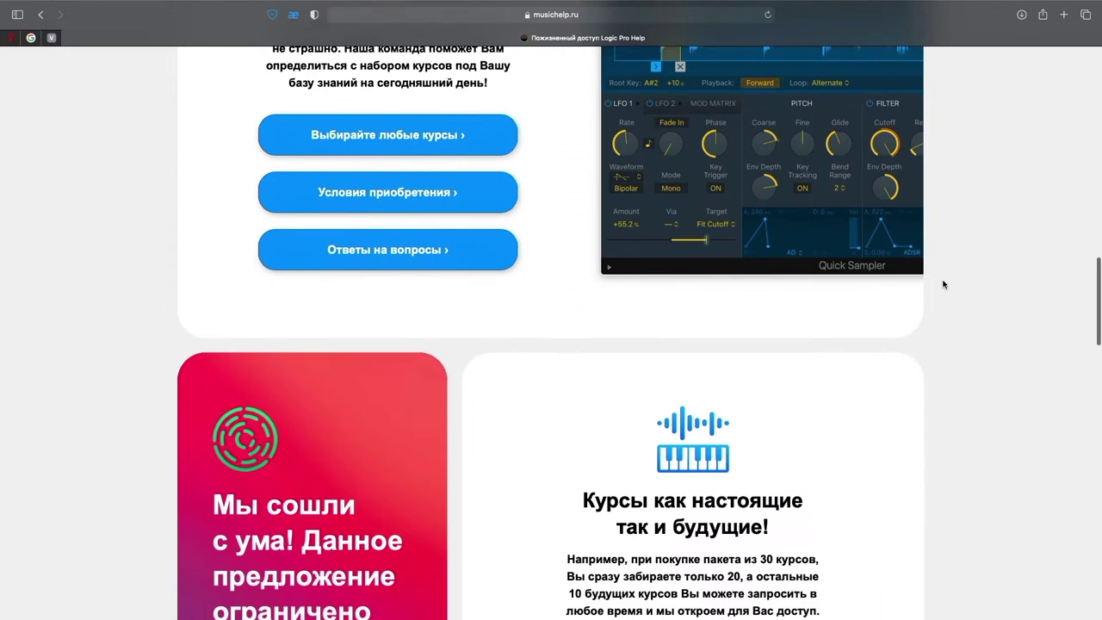
pyautogui.scroll(-4, 944, 284)
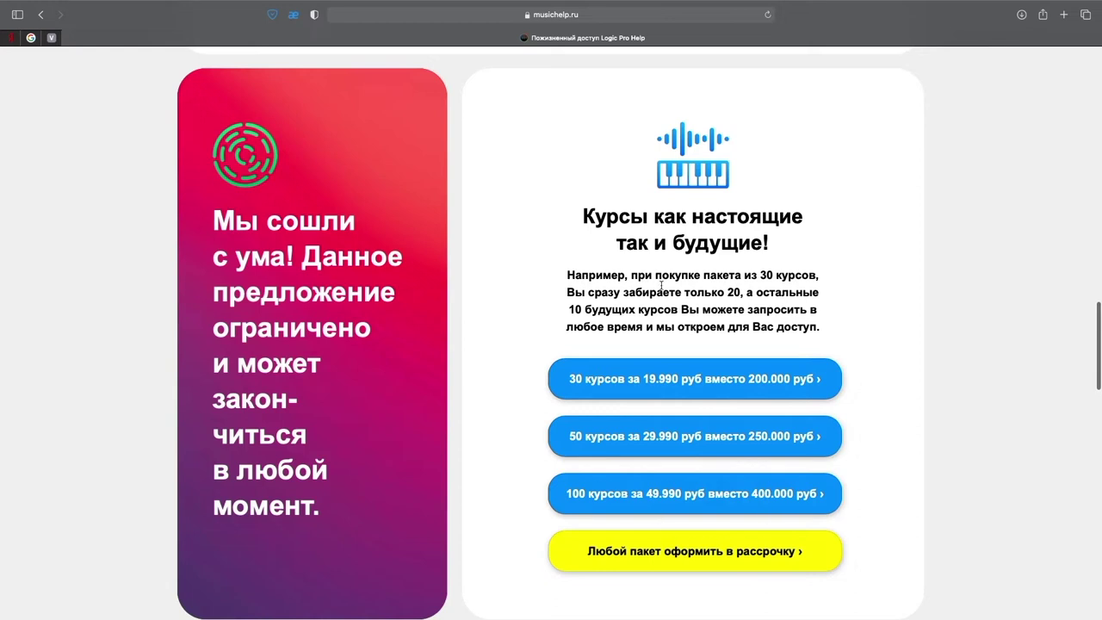
# - Open the Logic Pro X video course catalogue and look through its collections from quick start to the any-DAW courses
pyautogui.scroll(-8, 569, 229)
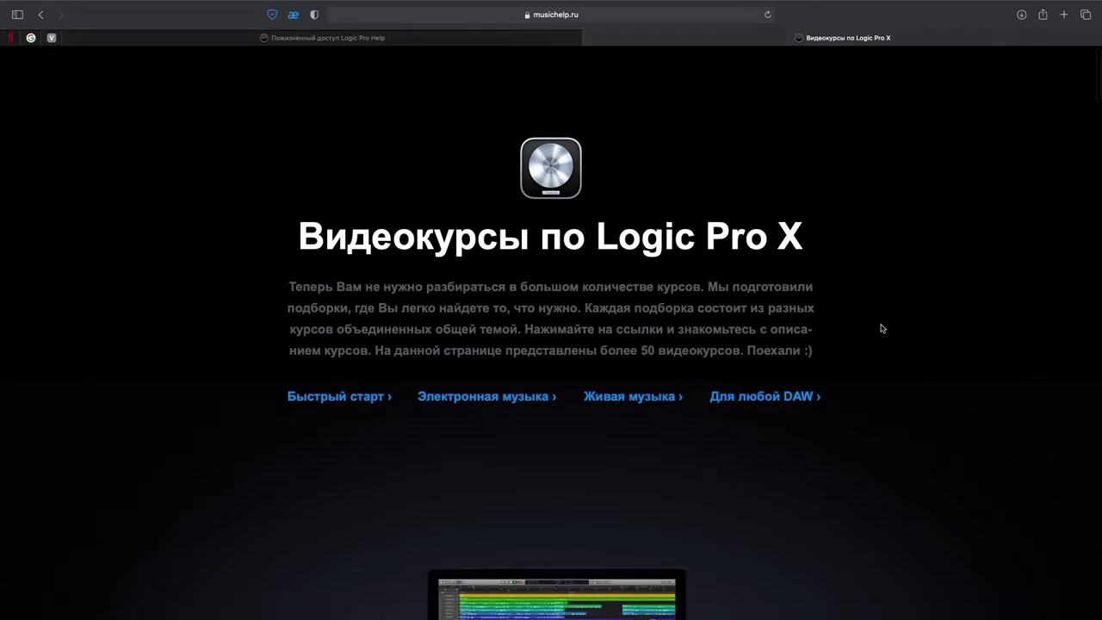
pyautogui.scroll(-12, 882, 328)
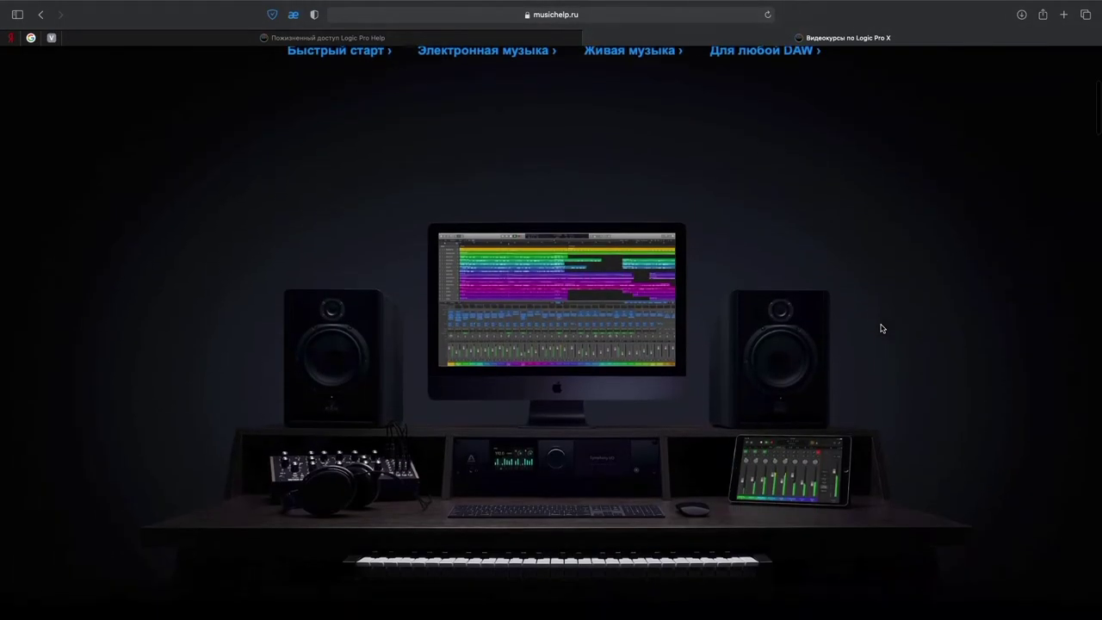
pyautogui.scroll(-10, 882, 328)
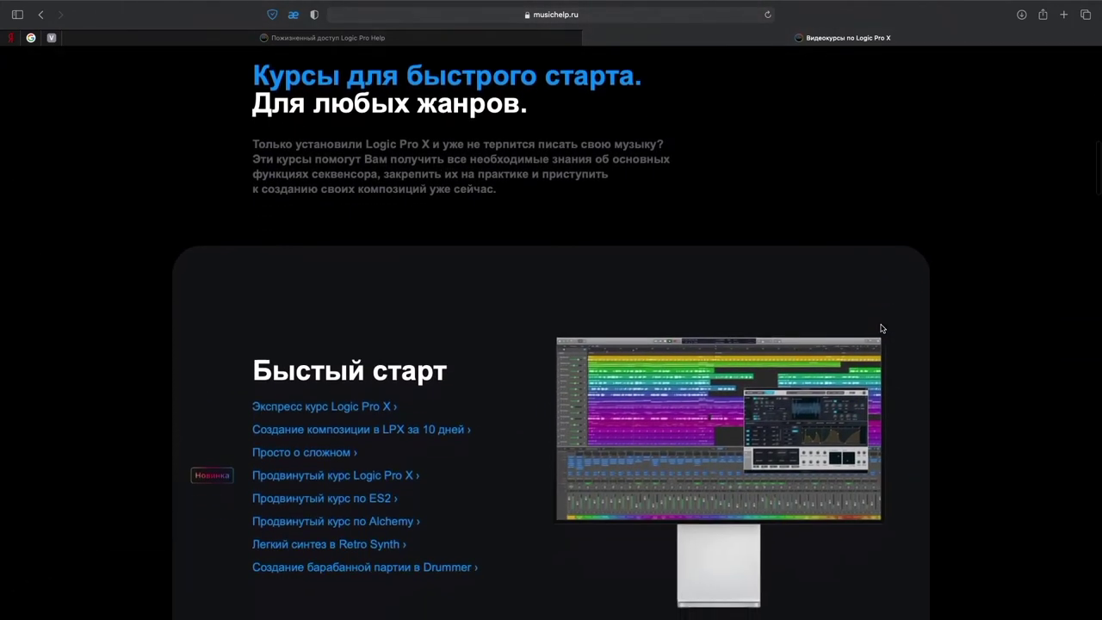
pyautogui.scroll(-10, 882, 328)
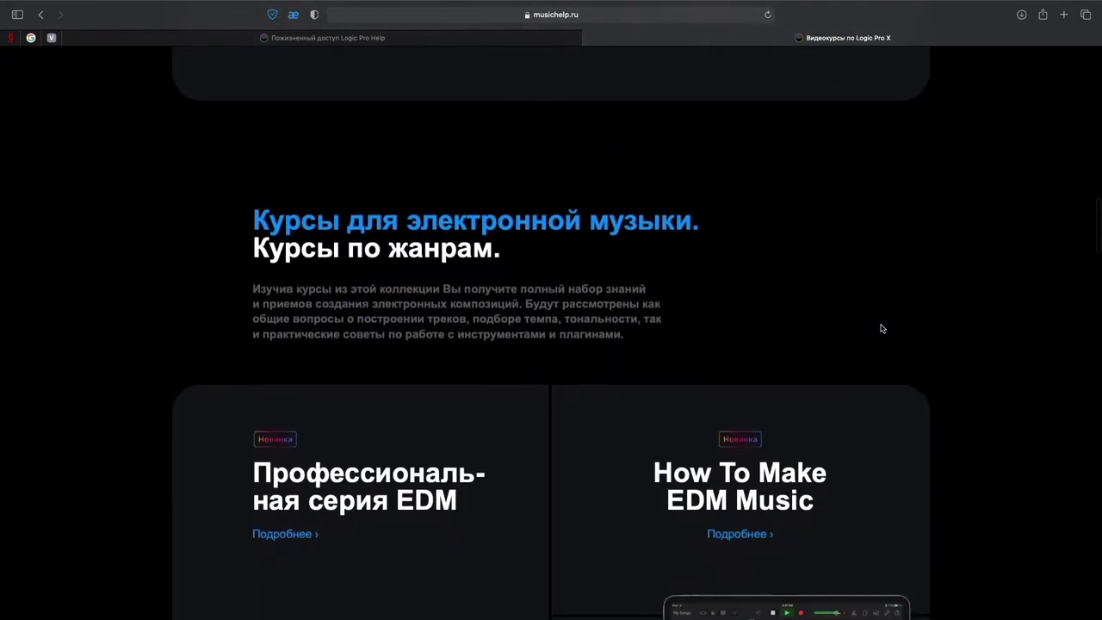
pyautogui.scroll(-12, 882, 328)
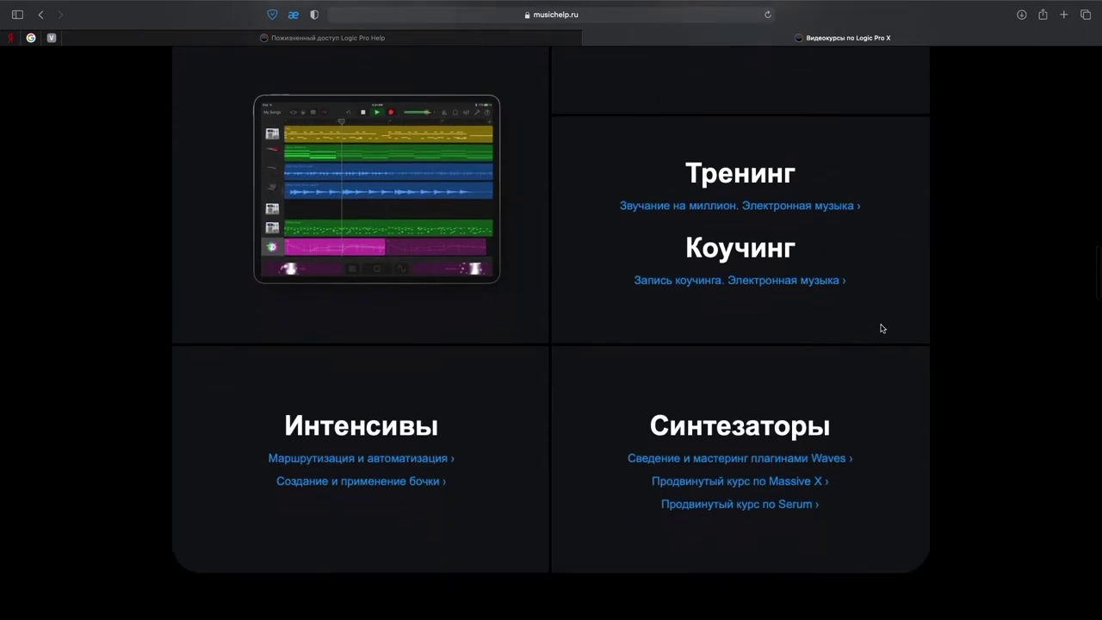
pyautogui.scroll(-9, 882, 328)
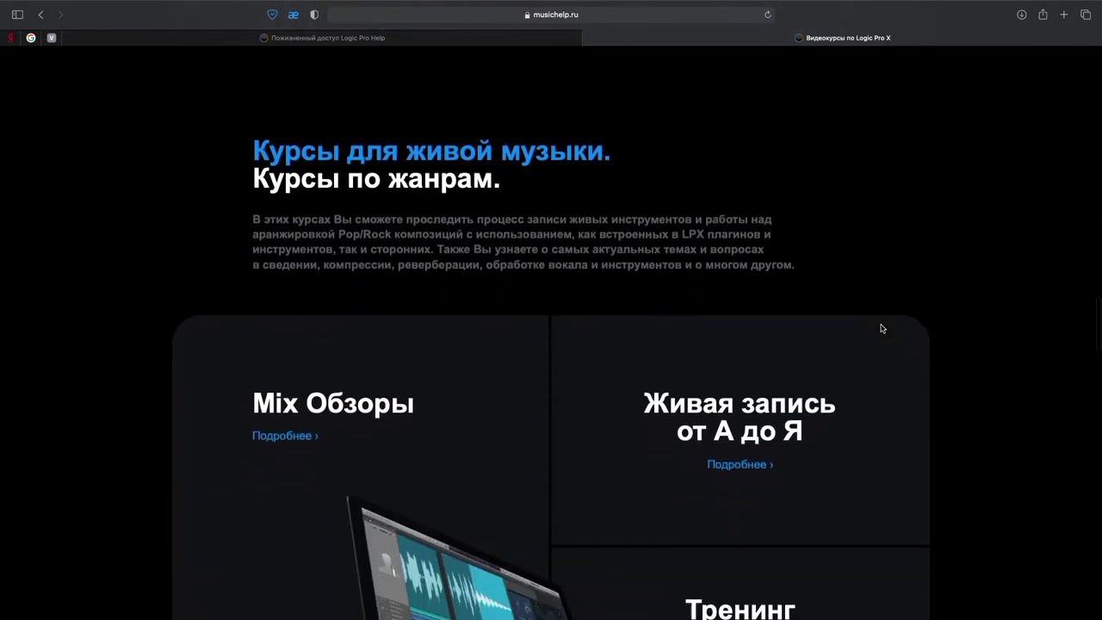
pyautogui.scroll(-10, 882, 329)
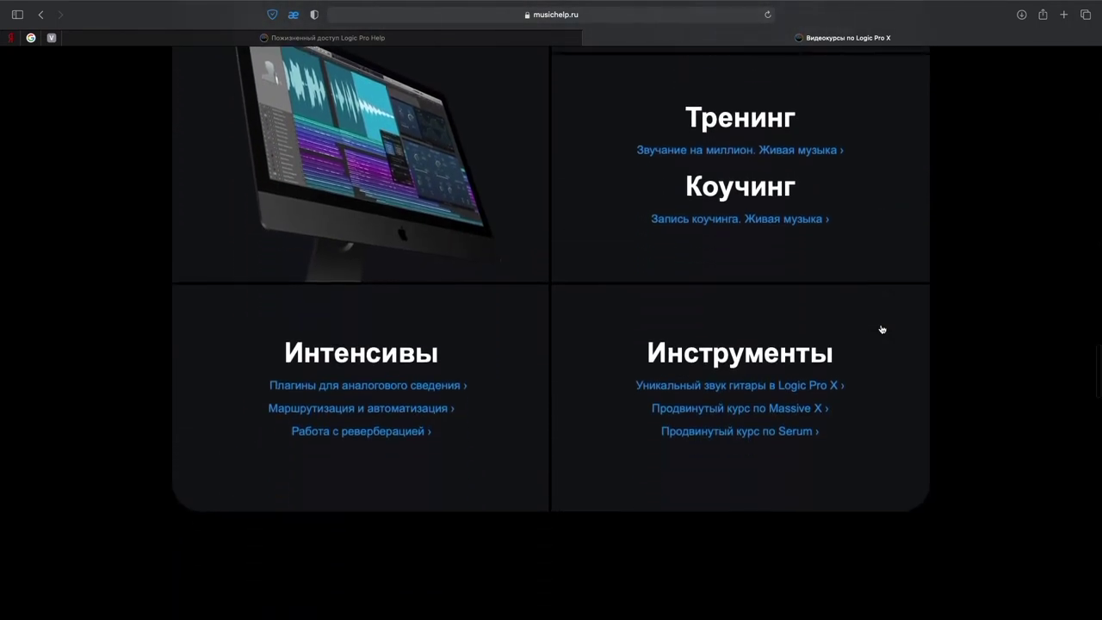
pyautogui.scroll(-8, 882, 329)
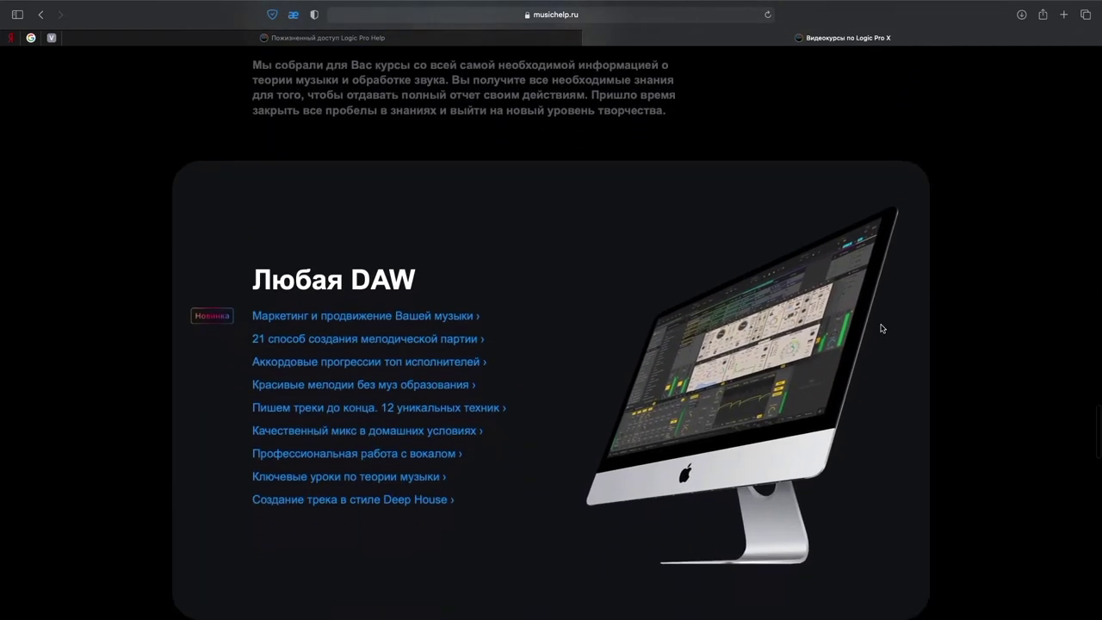
# - Close the course catalogue and review the course selection and package price sections of the lifetime access page
pyautogui.press('super+w')
pyautogui.scroll(6, 1043, 351)
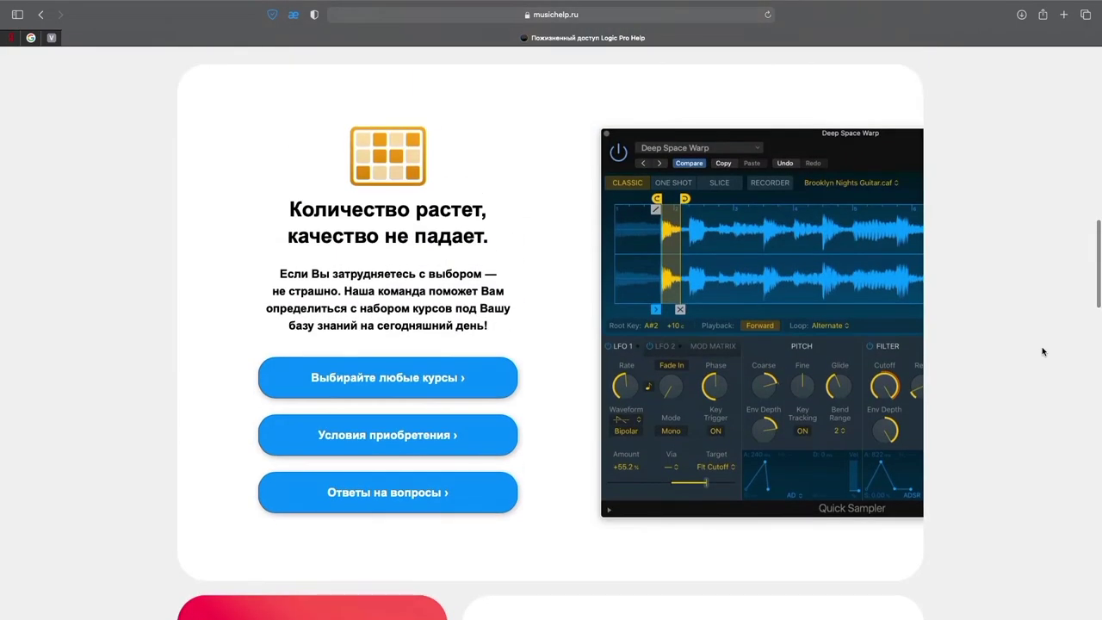
pyautogui.scroll(1, 893, 353)
pyautogui.scroll(-8, 696, 357)
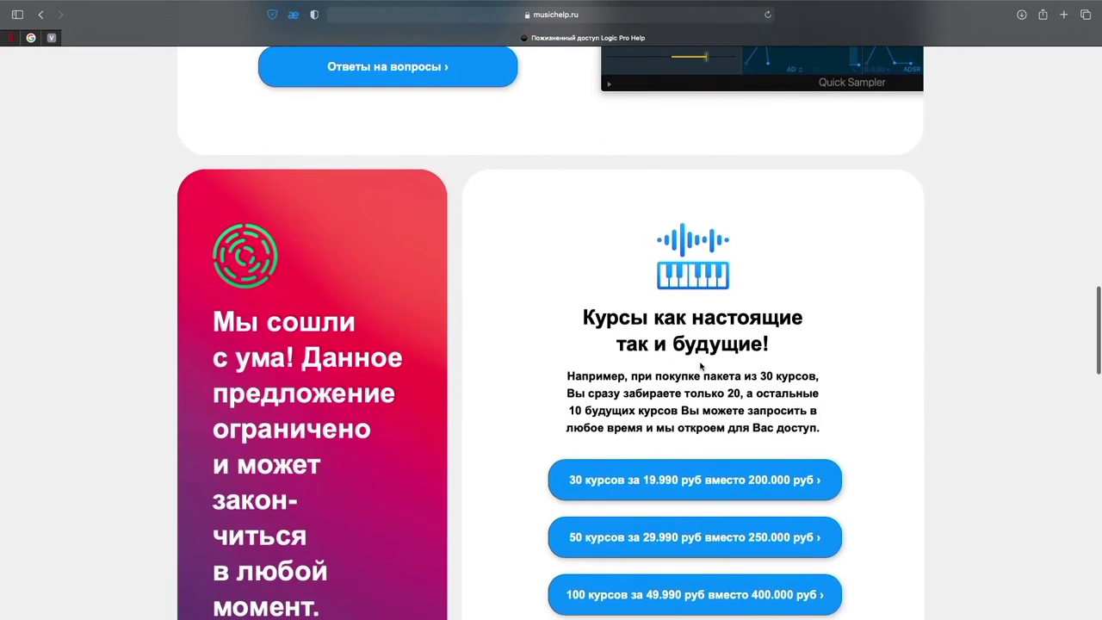
pyautogui.scroll(-2, 700, 366)
# - Open the purchase conditions (Условия приобретения), read them and close them
pyautogui.scroll(8, 698, 366)
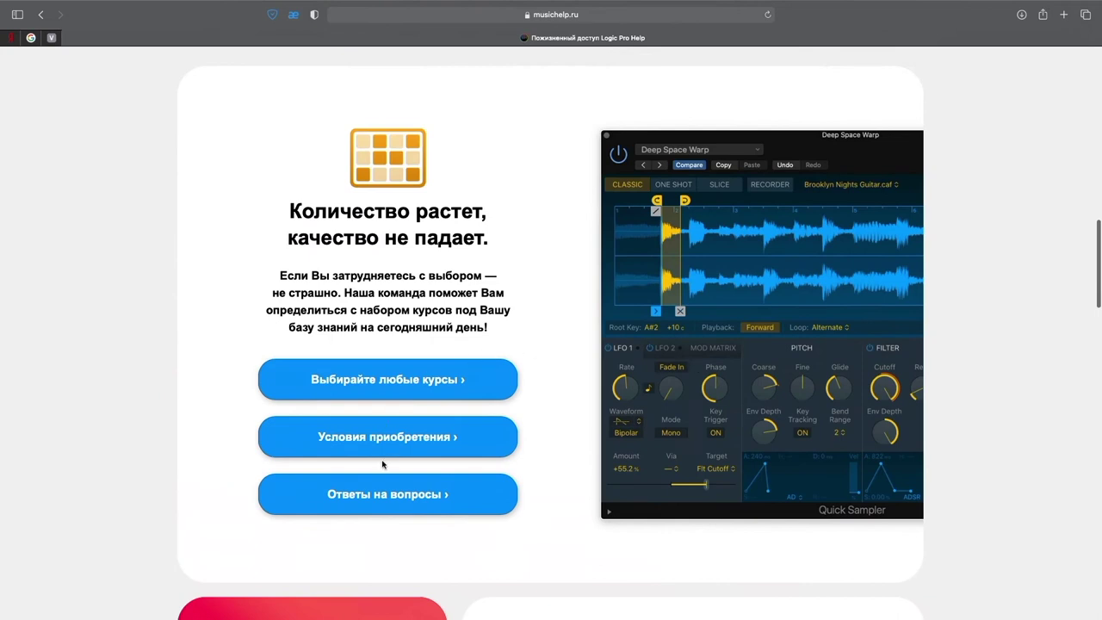
pyautogui.click(385, 442)
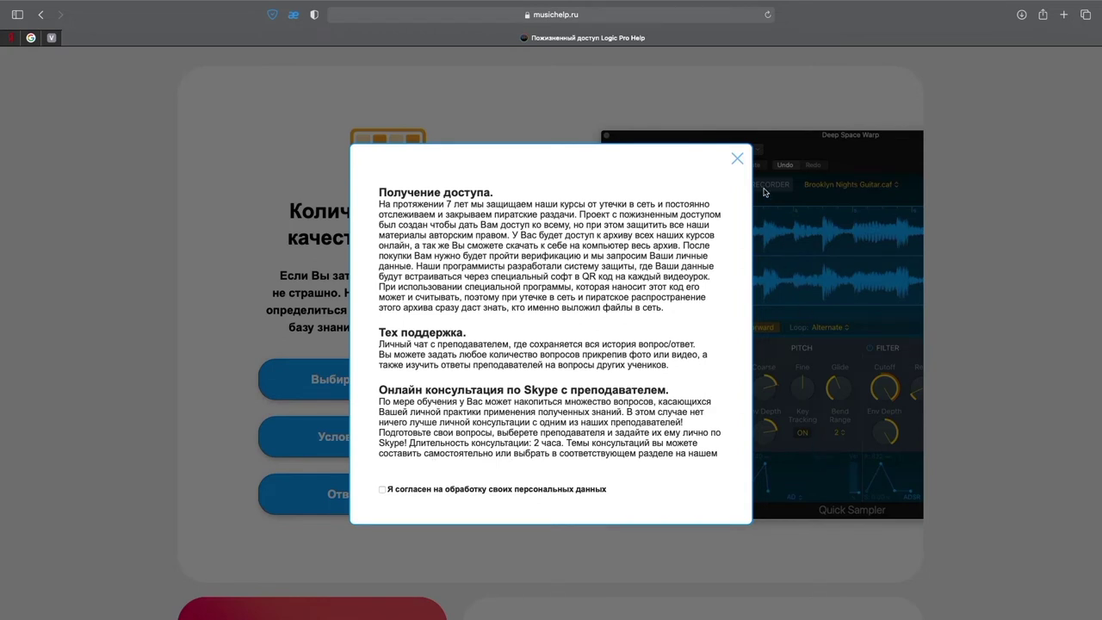
pyautogui.click(737, 160)
# - Examine the package prices and the bonuses, commercial software and Skype consultation sections of the lifetime access page
pyautogui.scroll(-6, 513, 279)
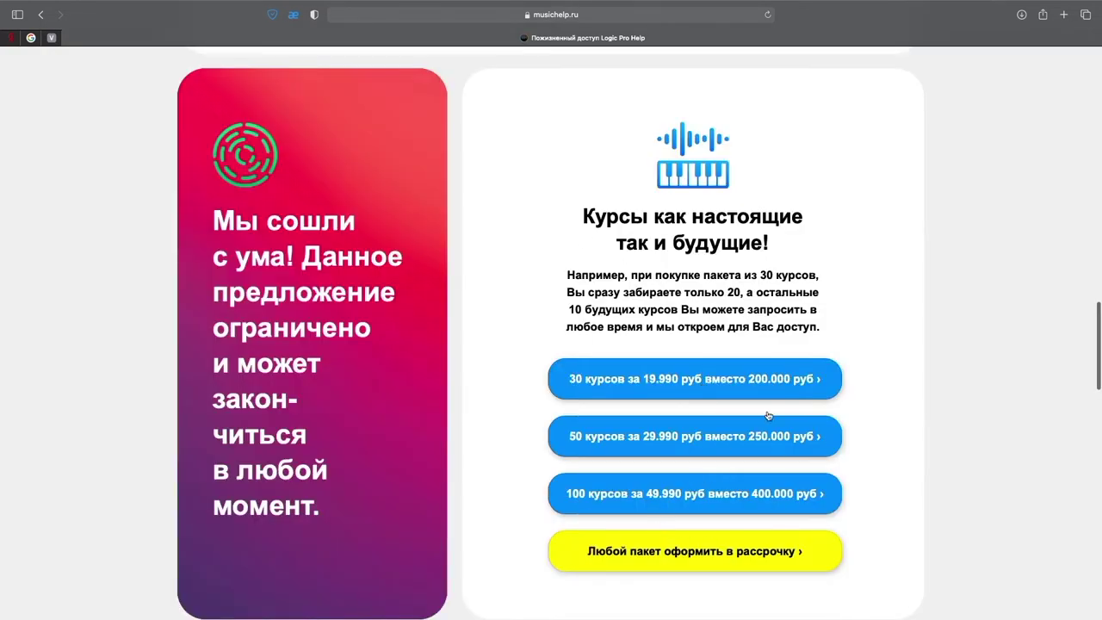
pyautogui.scroll(-8, 1043, 349)
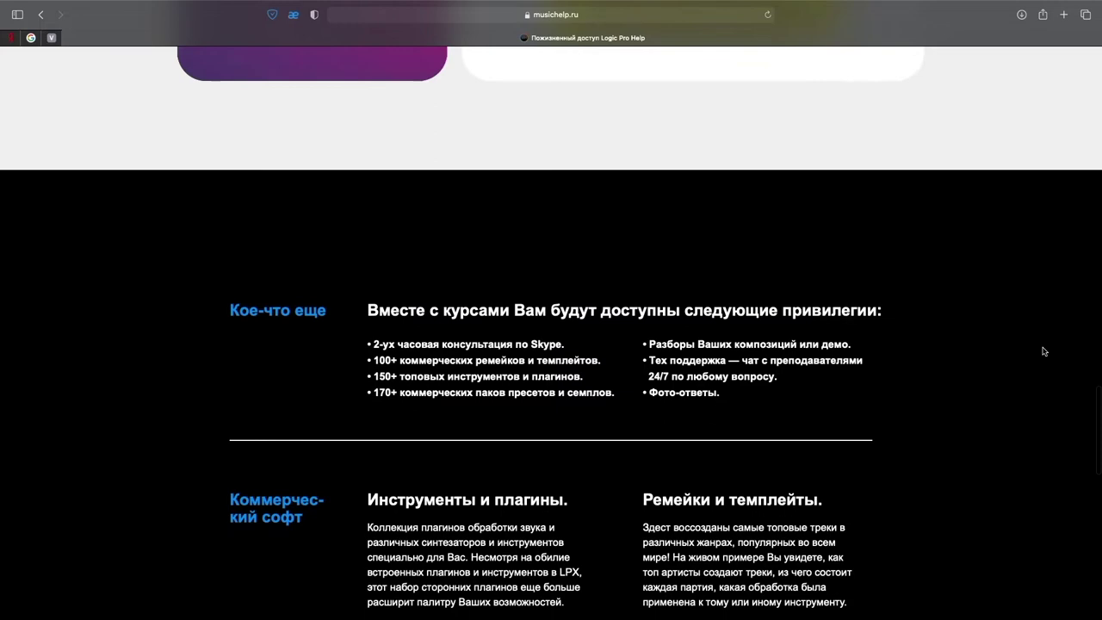
pyautogui.scroll(-3, 1043, 351)
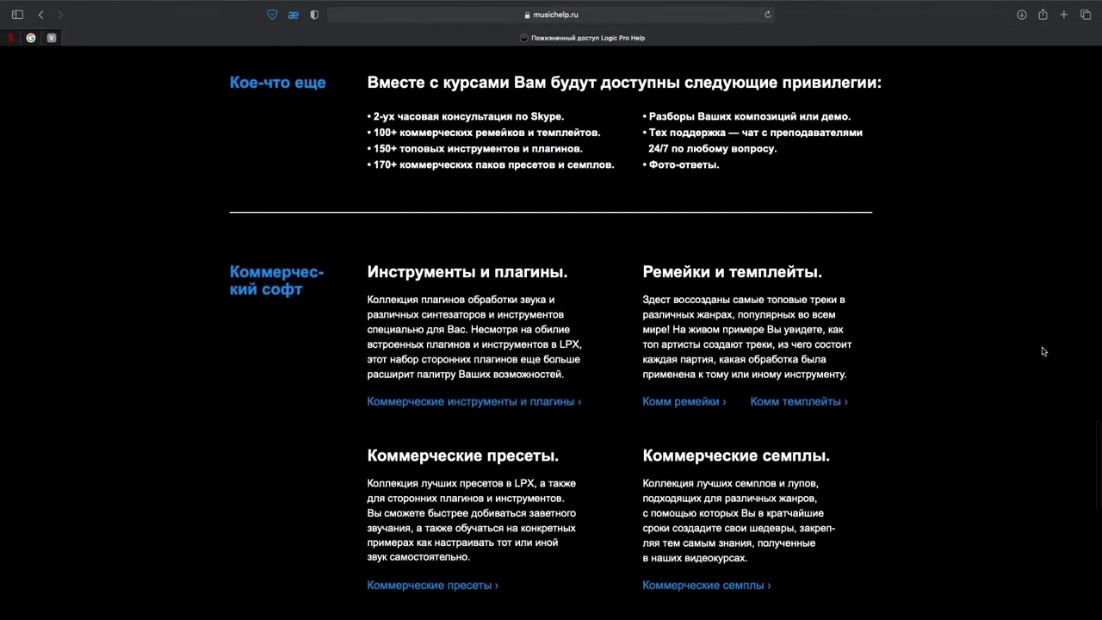
pyautogui.scroll(-3, 1043, 352)
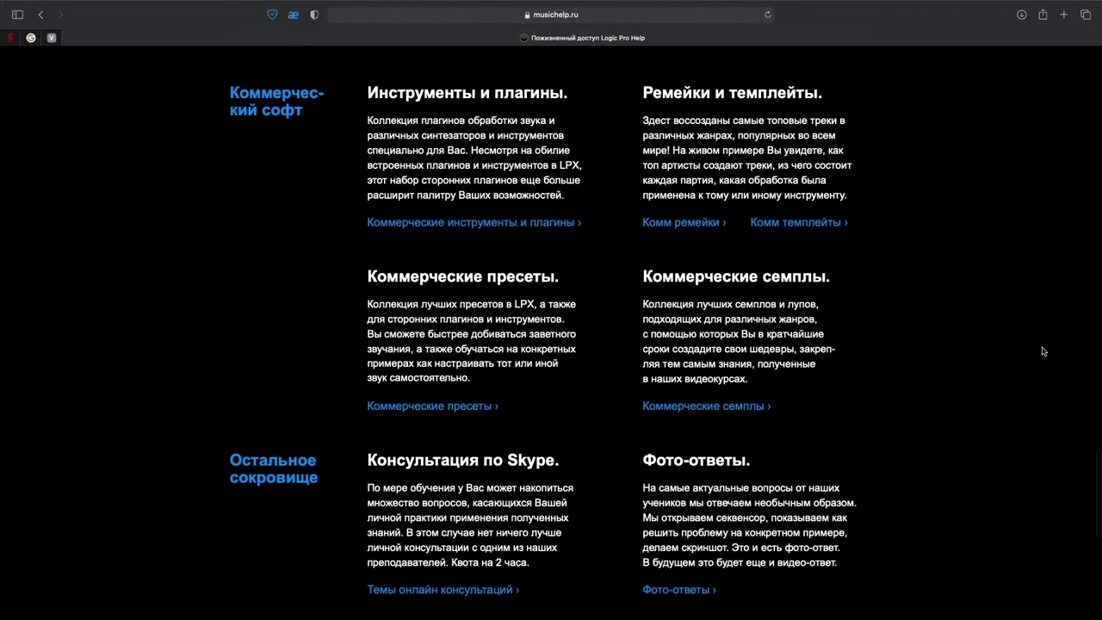
# - Examine the remaining photo-answer, tech support and track review sections of the lifetime access page and return to its top
pyautogui.scroll(-3, 1043, 352)
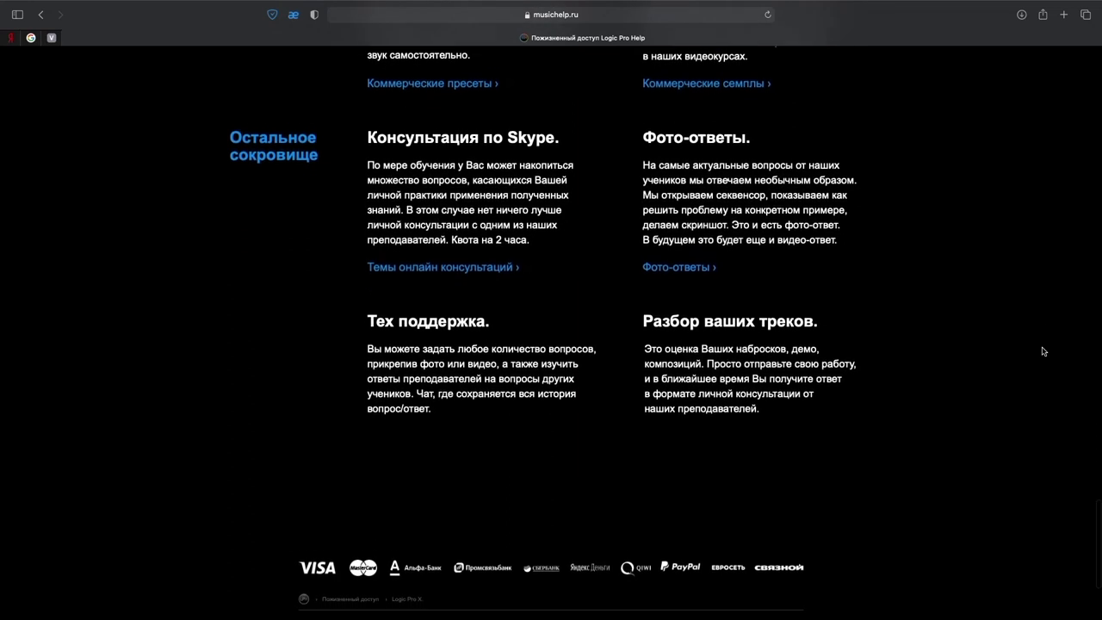
pyautogui.press('super+Up')
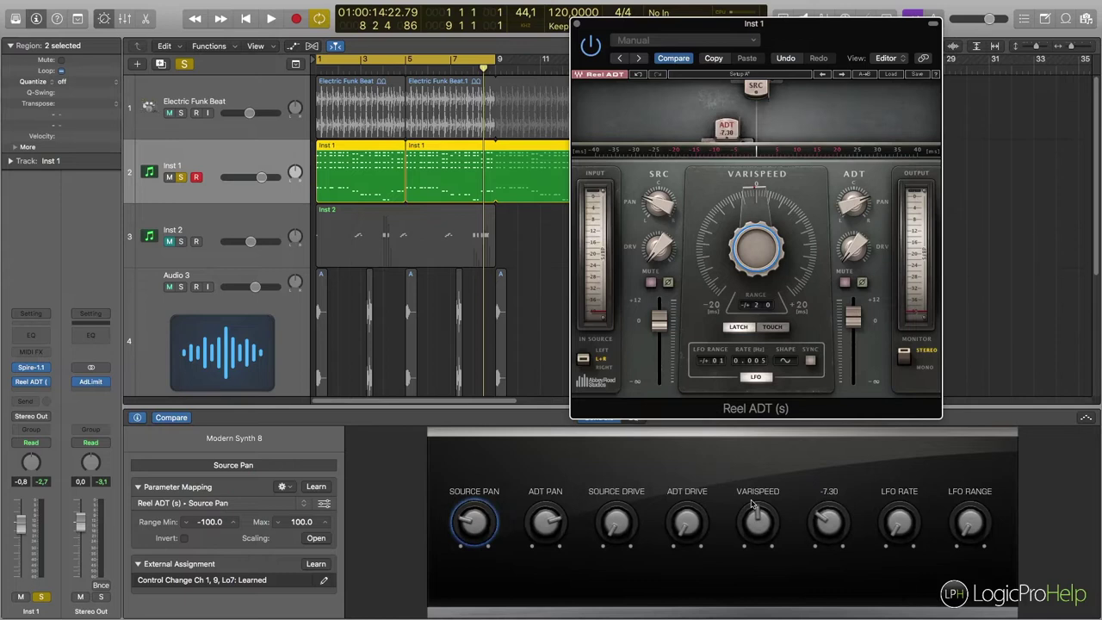
# - Play the Inst 1 synth while sweeping Reel ADT's ADT Position between about -17 and 20 ms
pyautogui.press('space')
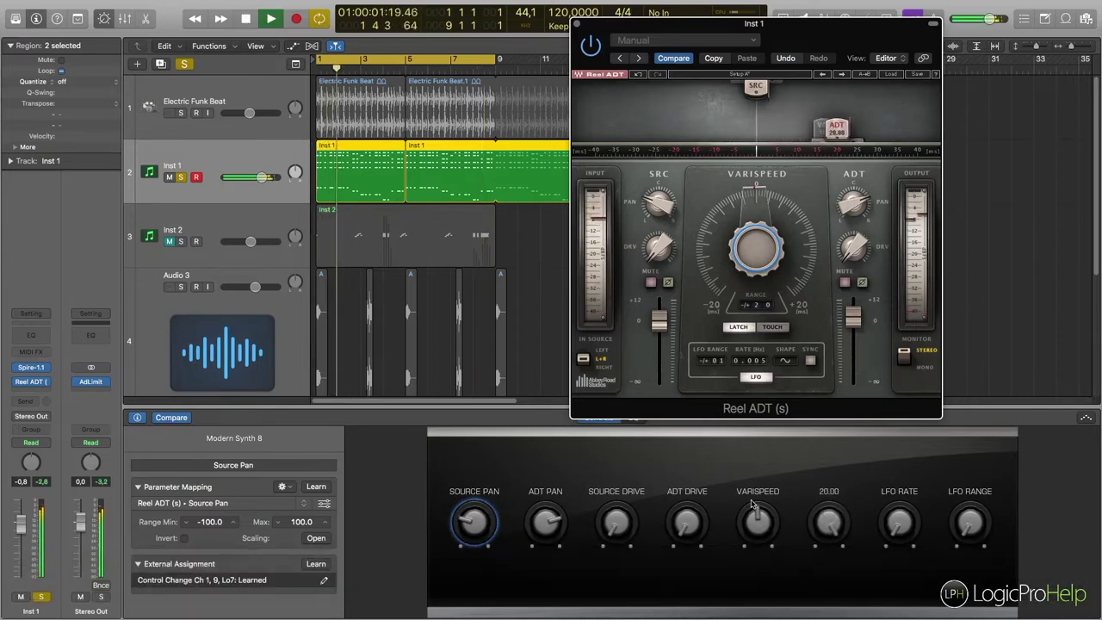
pyautogui.press('space')
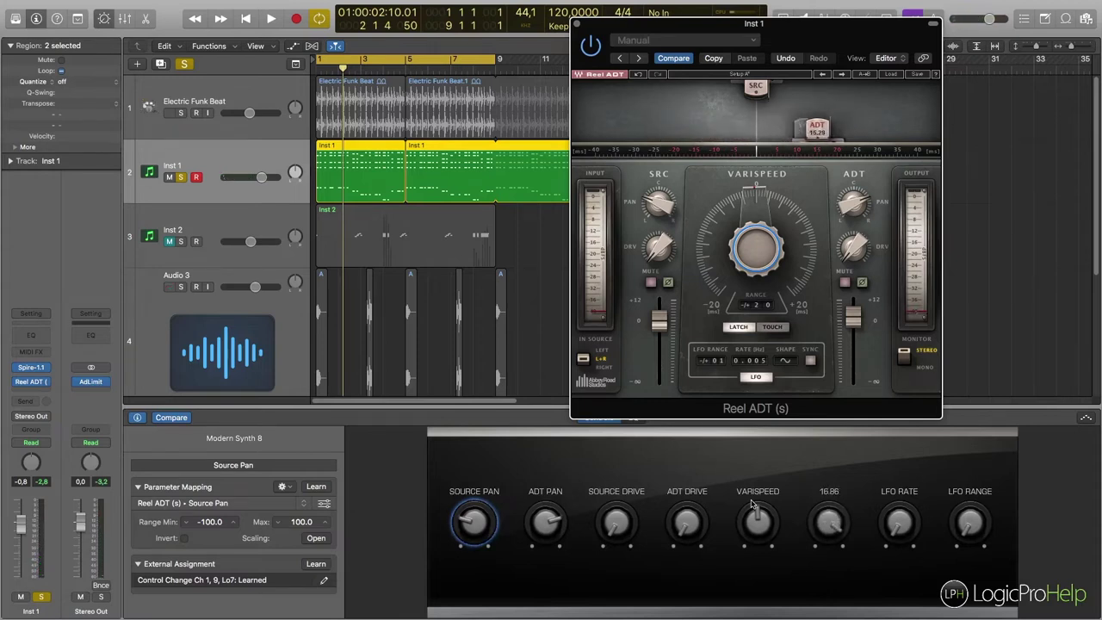
pyautogui.press('space')
pyautogui.press('space')
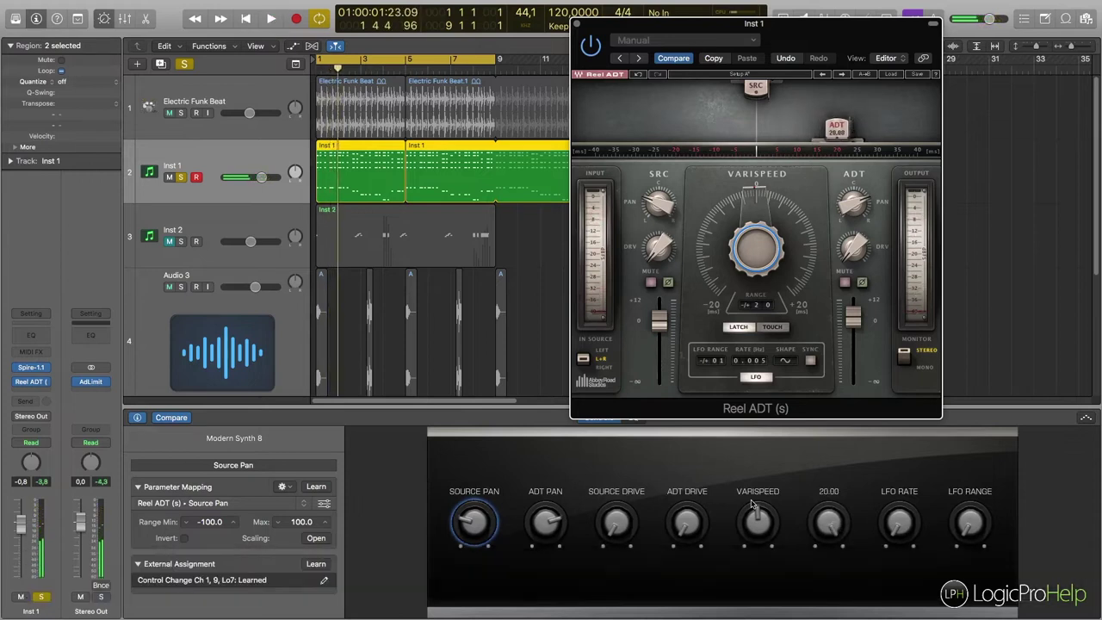
pyautogui.press('space')
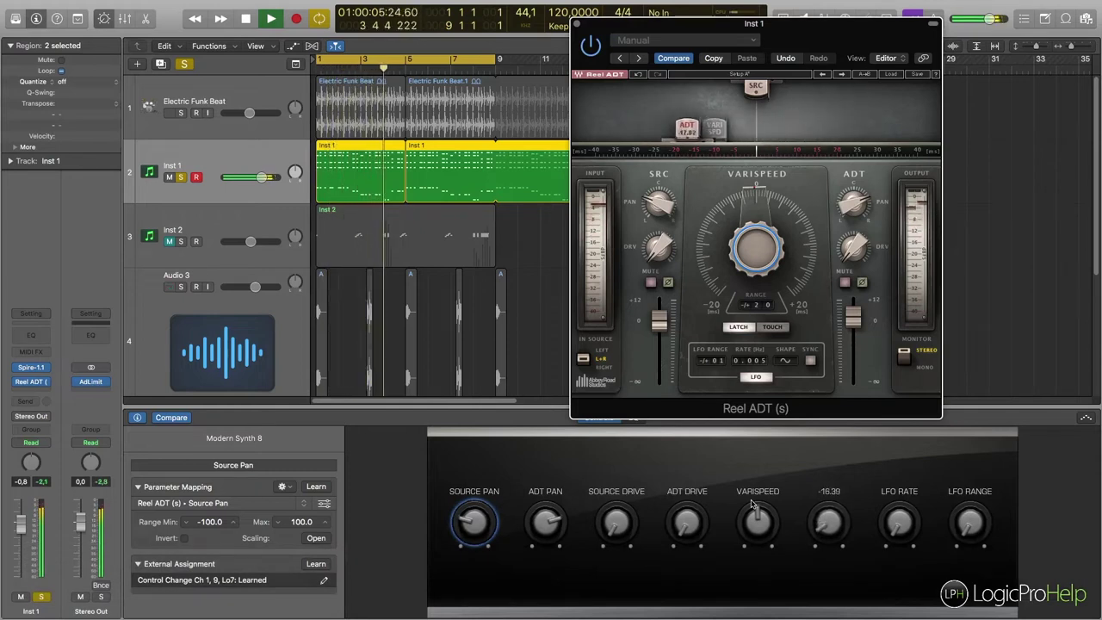
pyautogui.press('space')
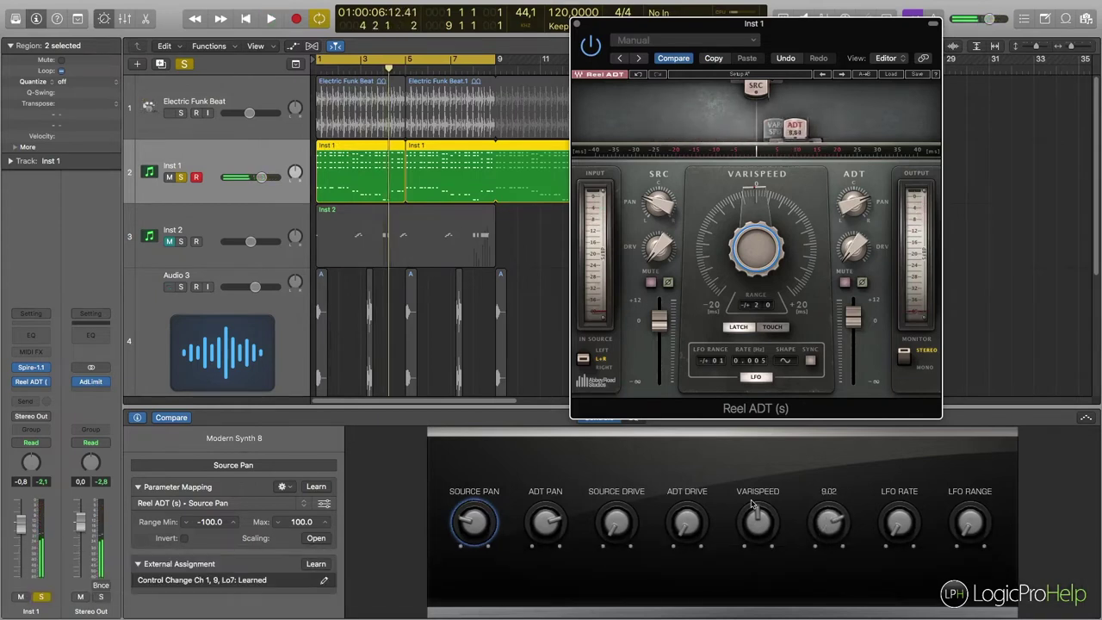
# - Audition the synth while raising Reel ADT's LFO range to 17 and its LFO rate to 3.000 Hz
pyautogui.moveTo(752, 504); pyautogui.dragTo(752, 503)
pyautogui.scroll(-6, 752, 504)
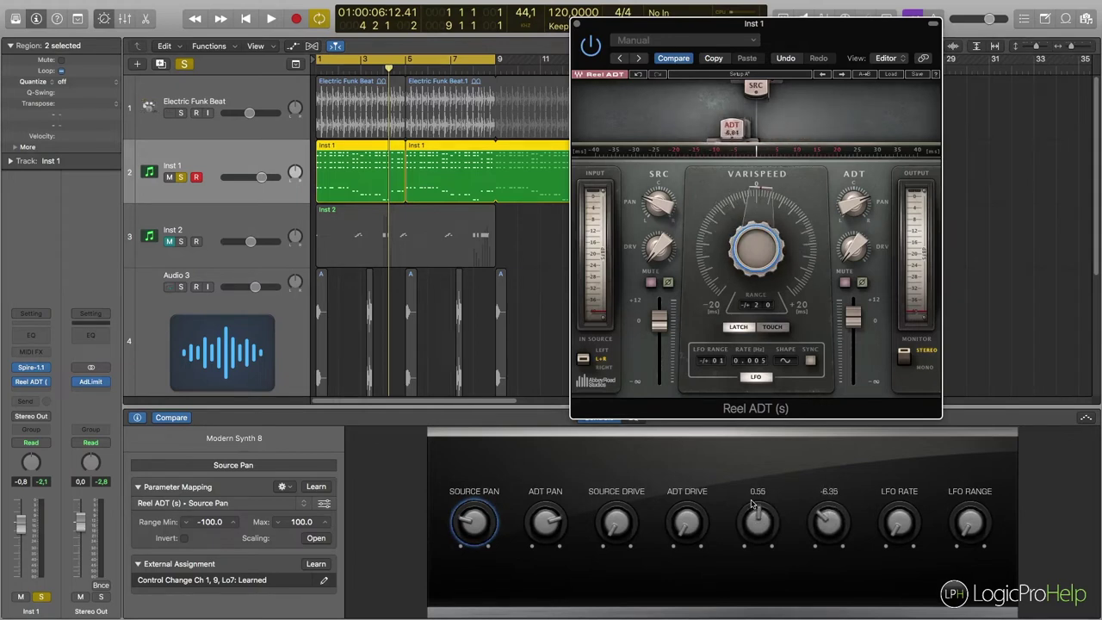
pyautogui.press('space')
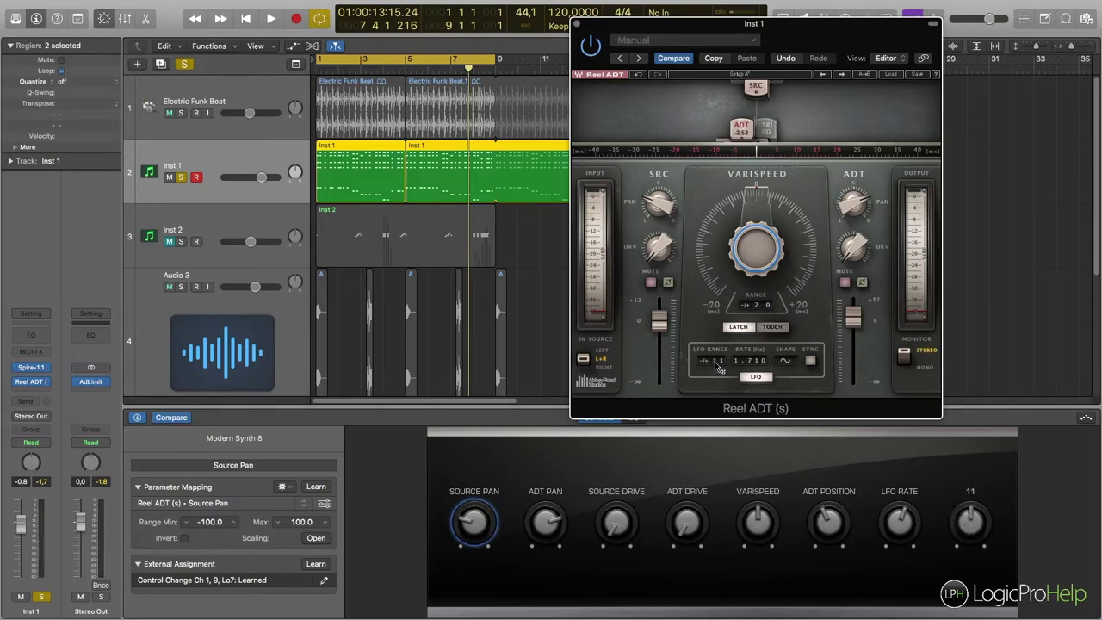
pyautogui.scroll(1, 715, 365)
pyautogui.press('space')
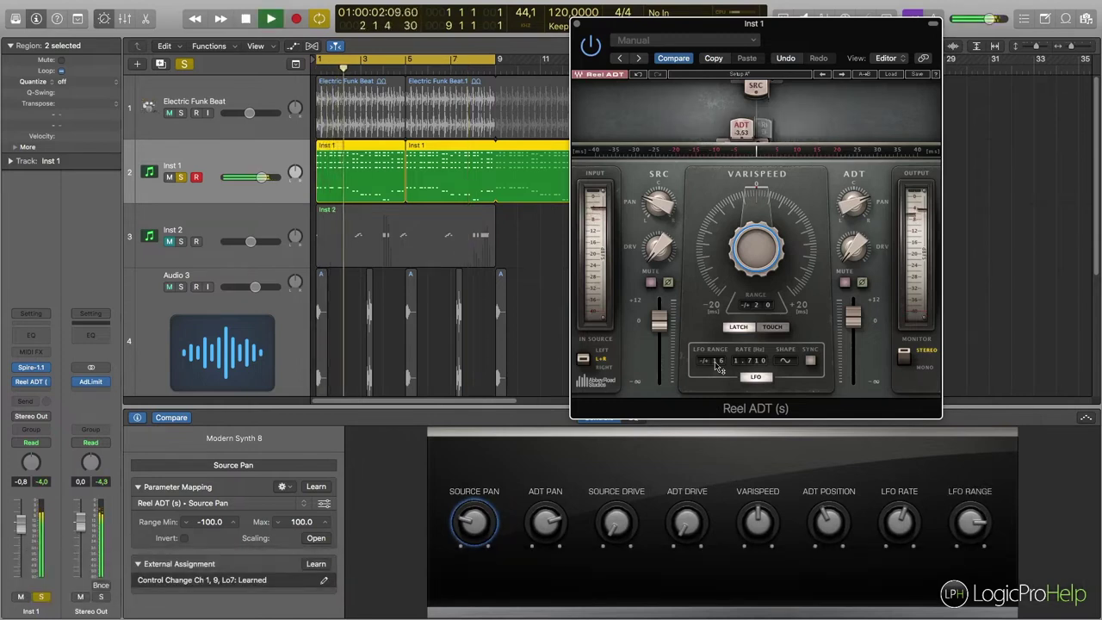
pyautogui.press('space')
pyautogui.scroll(-3, 715, 365)
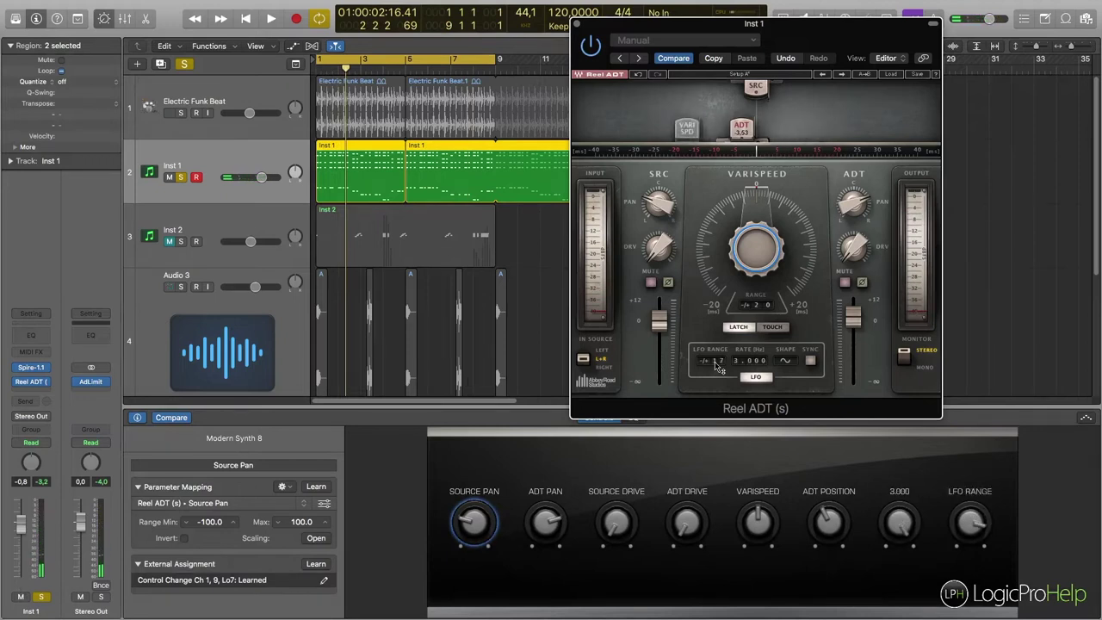
# - Play the synth with the LFO range at 20 while shifting the ADT position, and lower the range to 1
pyautogui.press('space')
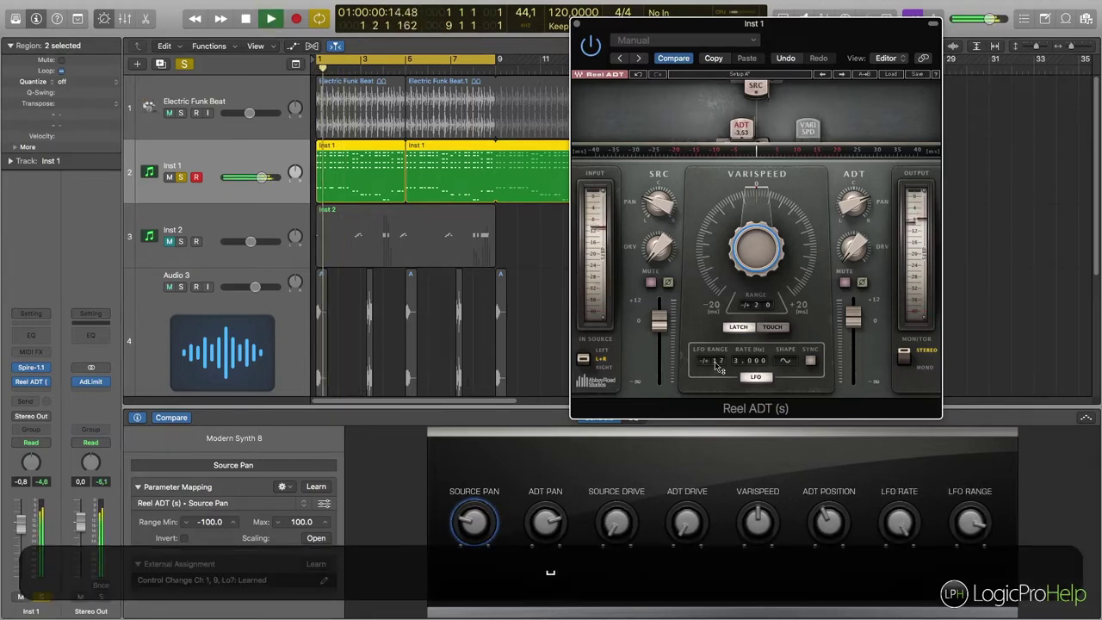
pyautogui.scroll(3, 715, 365)
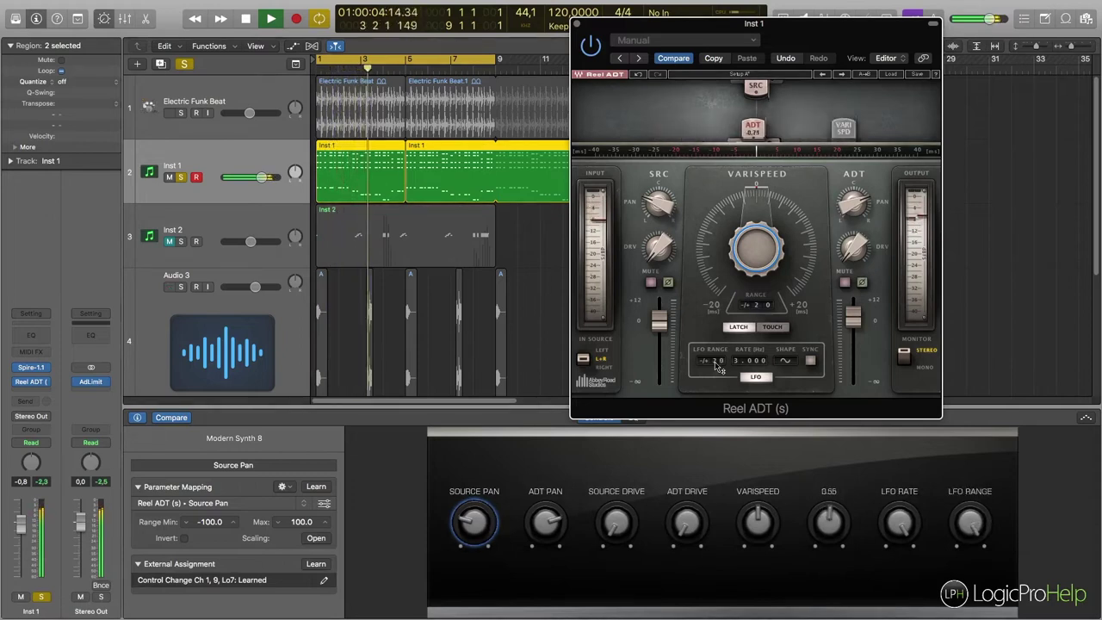
pyautogui.scroll(-4, 715, 365)
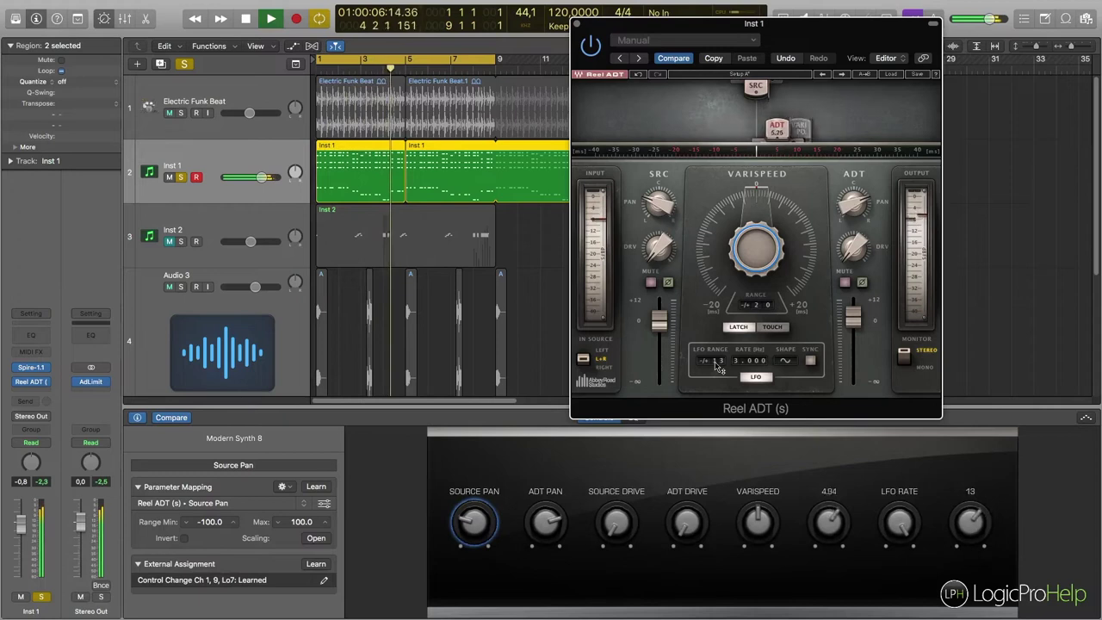
pyautogui.press('space')
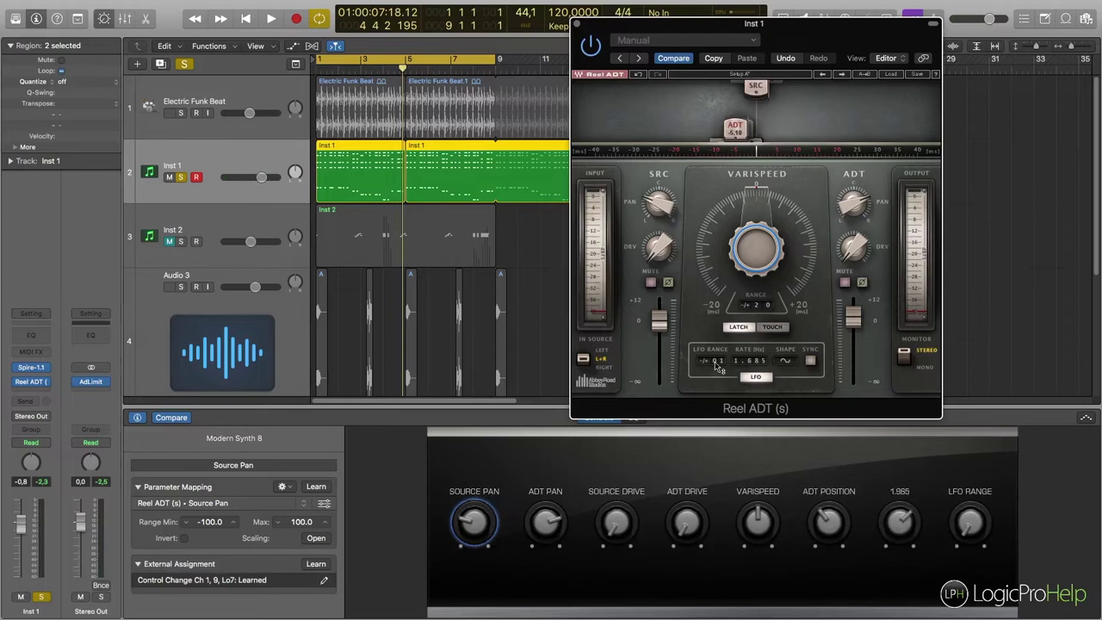
# - Audition LFO rates of 3.000, 0.005 and 2.930 Hz on the synth and bring the source and ADT pans near centre
pyautogui.press('space')
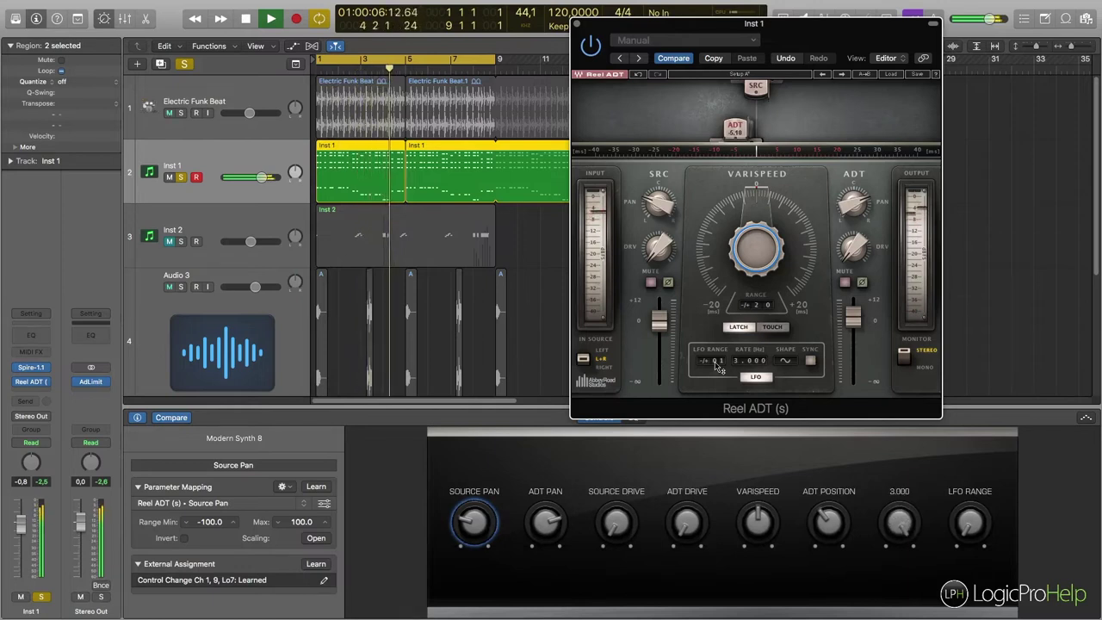
pyautogui.press('space')
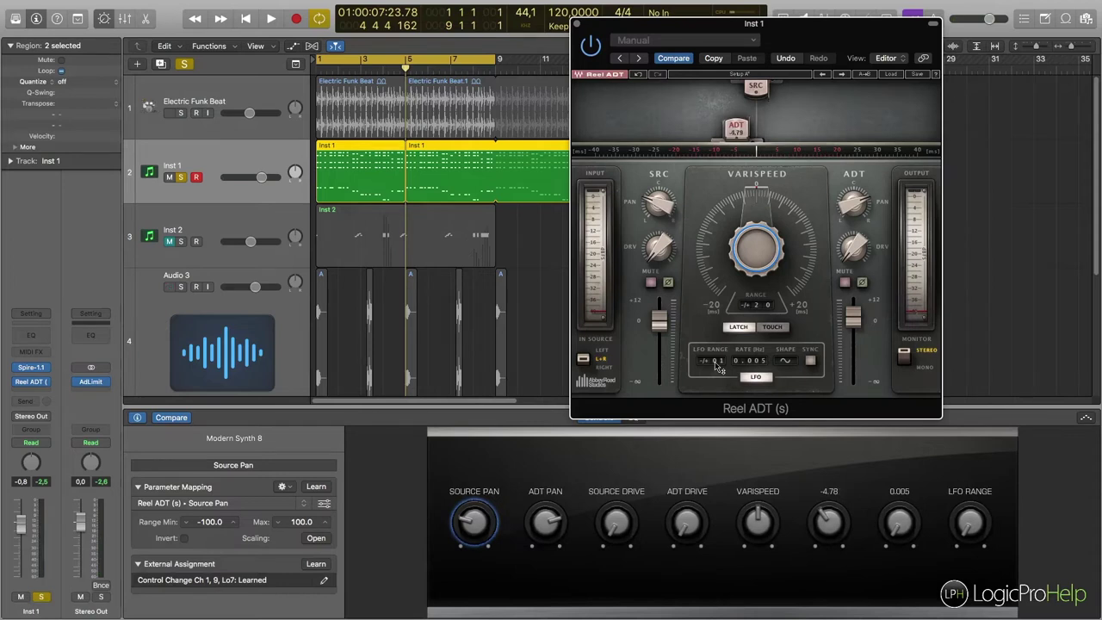
pyautogui.press('space')
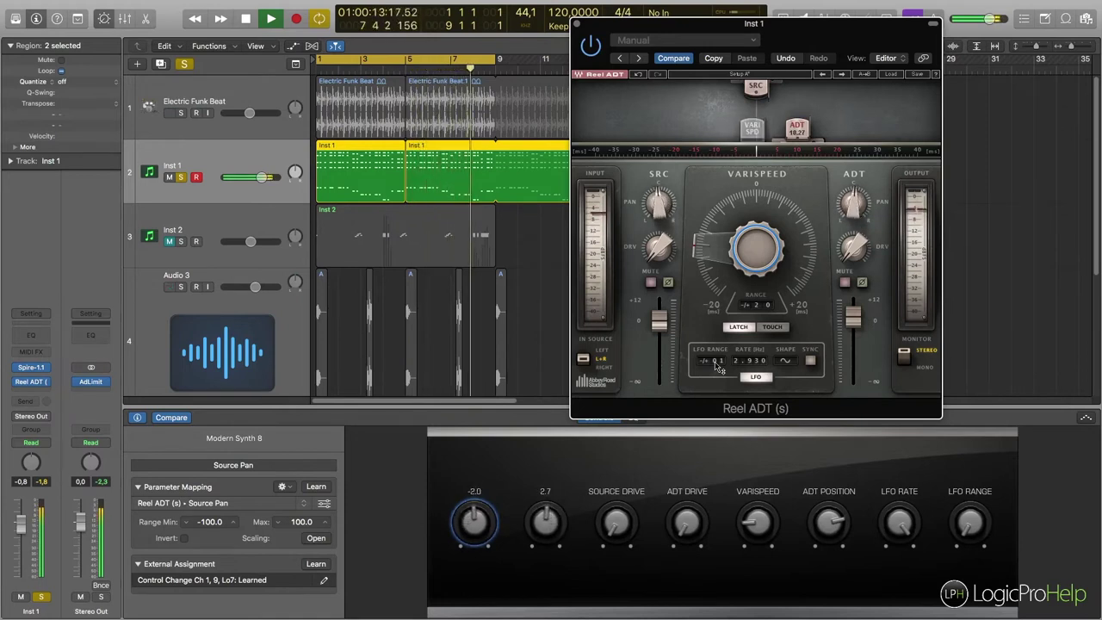
pyautogui.press('space')
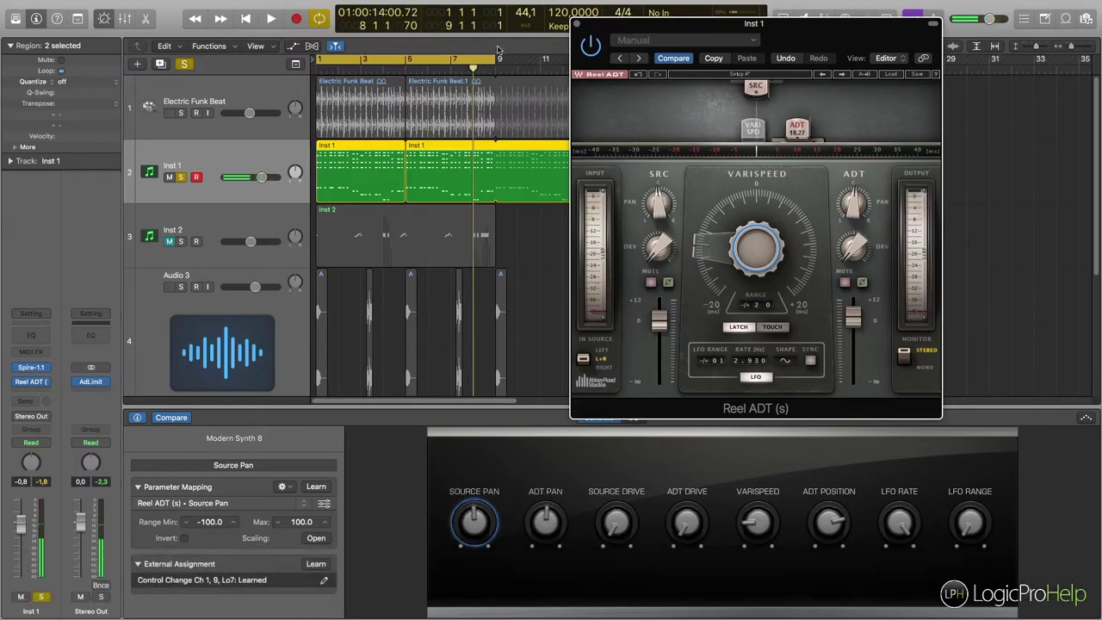
# - Solo the Electric Funk Beat track and move the Reel ADT window lower to uncover the arrangement ruler
pyautogui.click(180, 113)
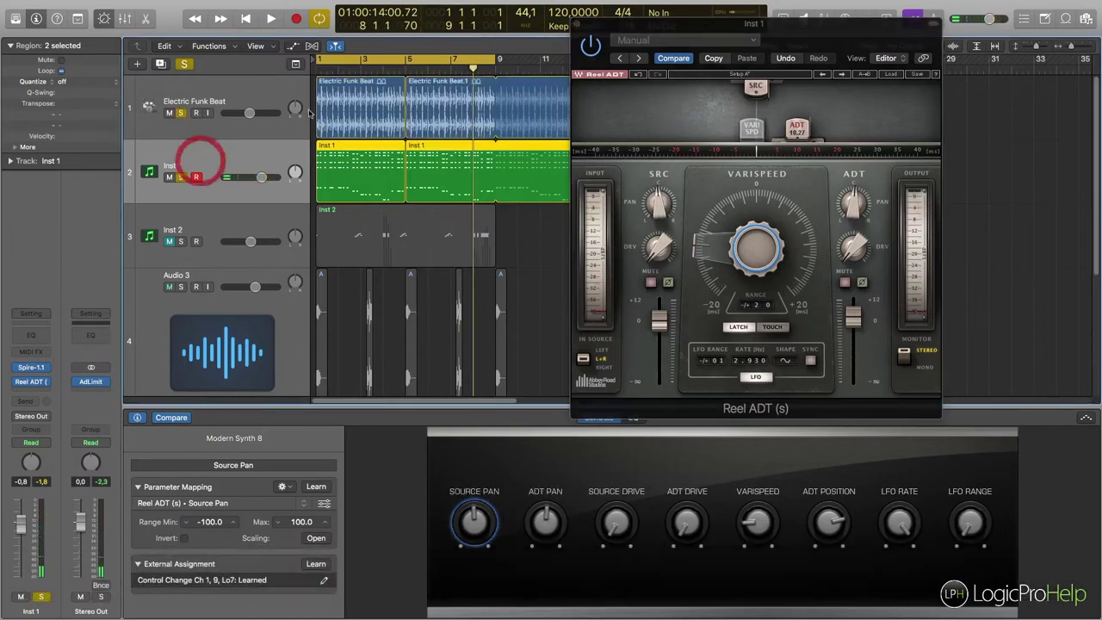
pyautogui.moveTo(805, 31); pyautogui.dragTo(836, 111)
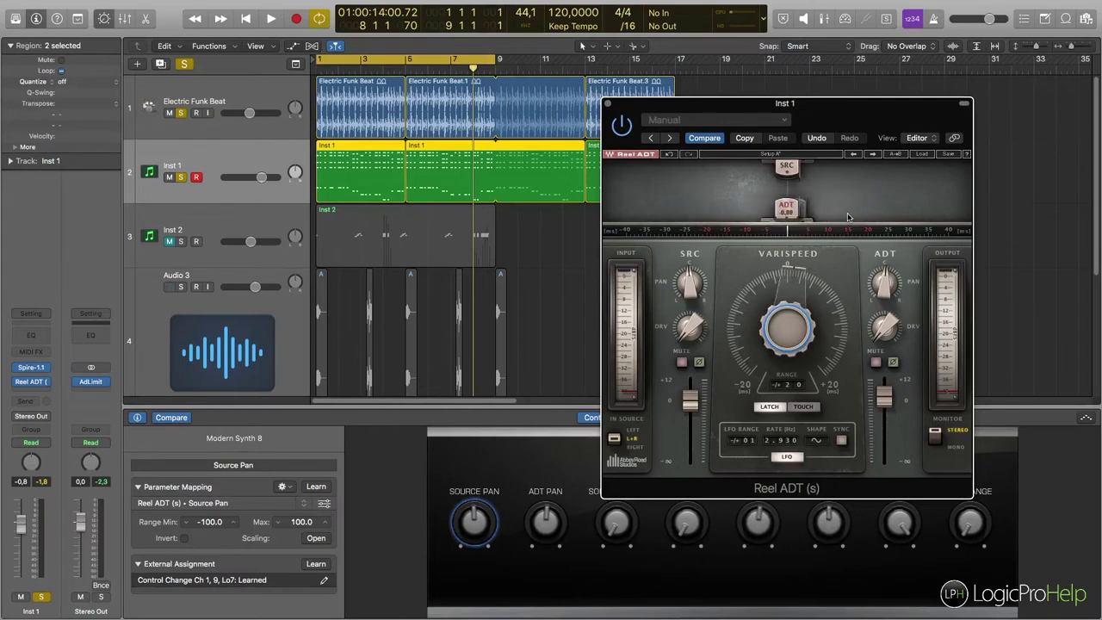
# - Show track automation and set the Inst 1 track's automation mode to Latch
pyautogui.click(294, 47)
pyautogui.click(228, 186)
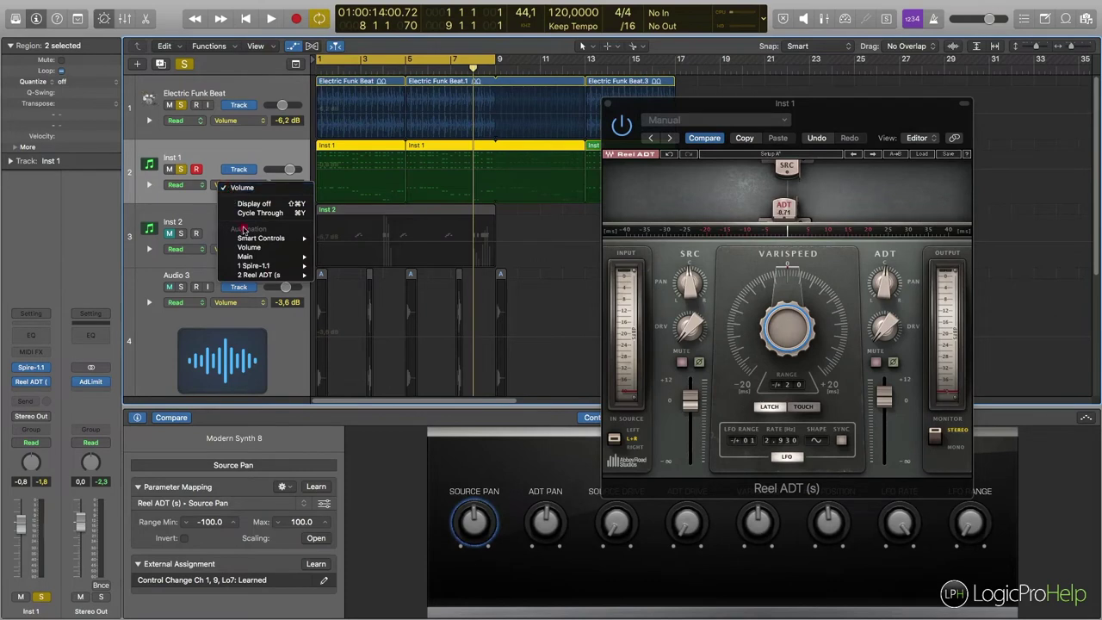
pyautogui.click(178, 185)
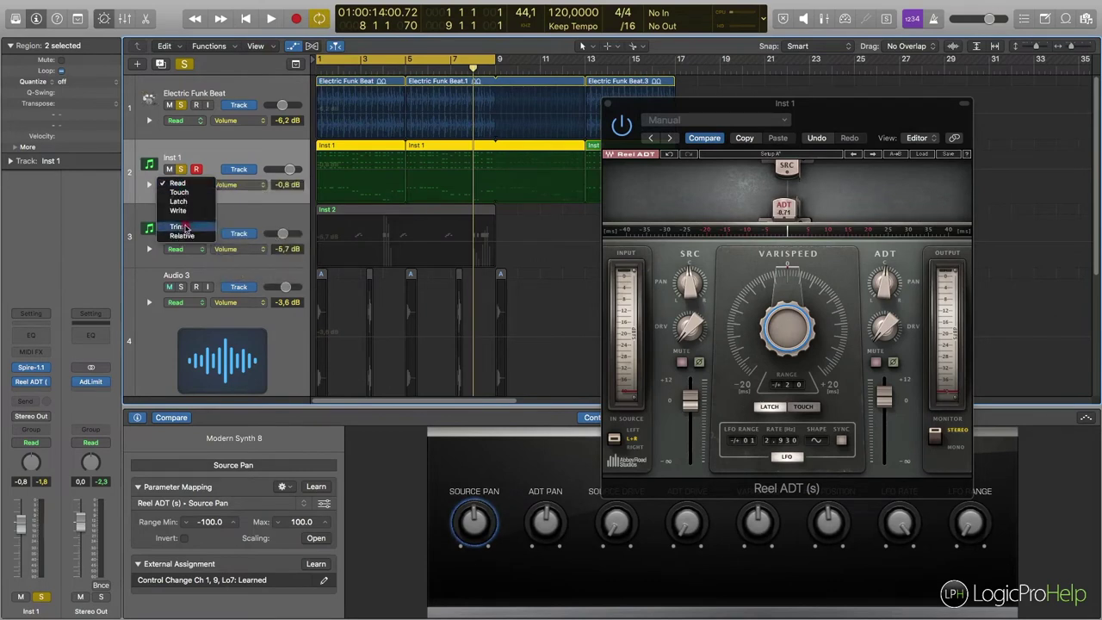
pyautogui.click(181, 202)
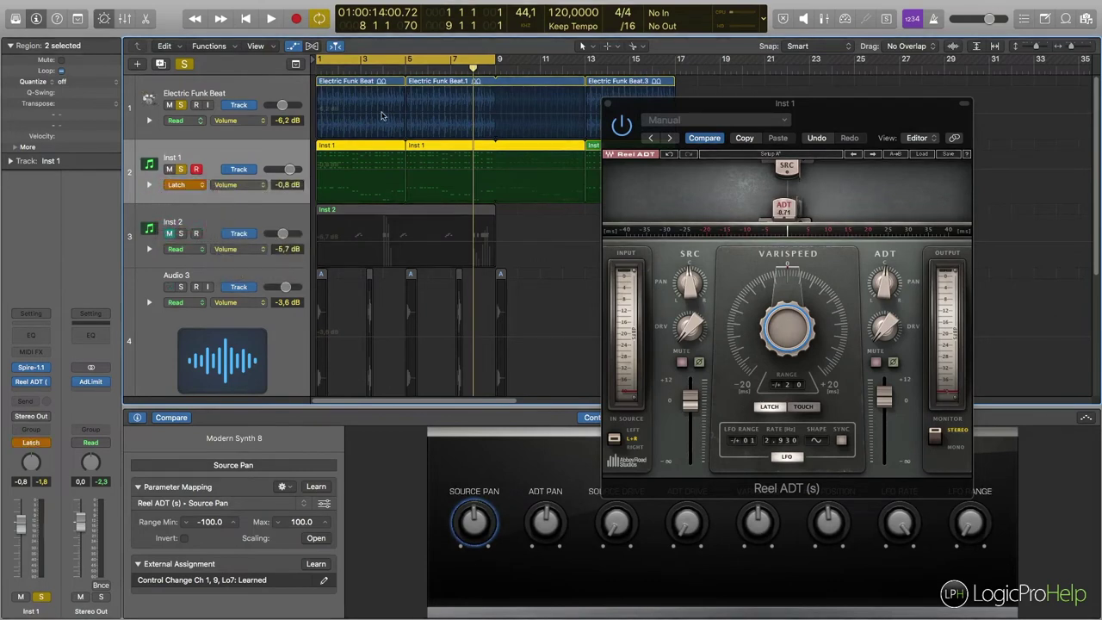
# - Turn off cycle playback and record Reel ADT VariSpeed and ADT Position automation on Inst 1 from bar 1 to about bar 16
pyautogui.click(472, 59)
pyautogui.click(302, 68)
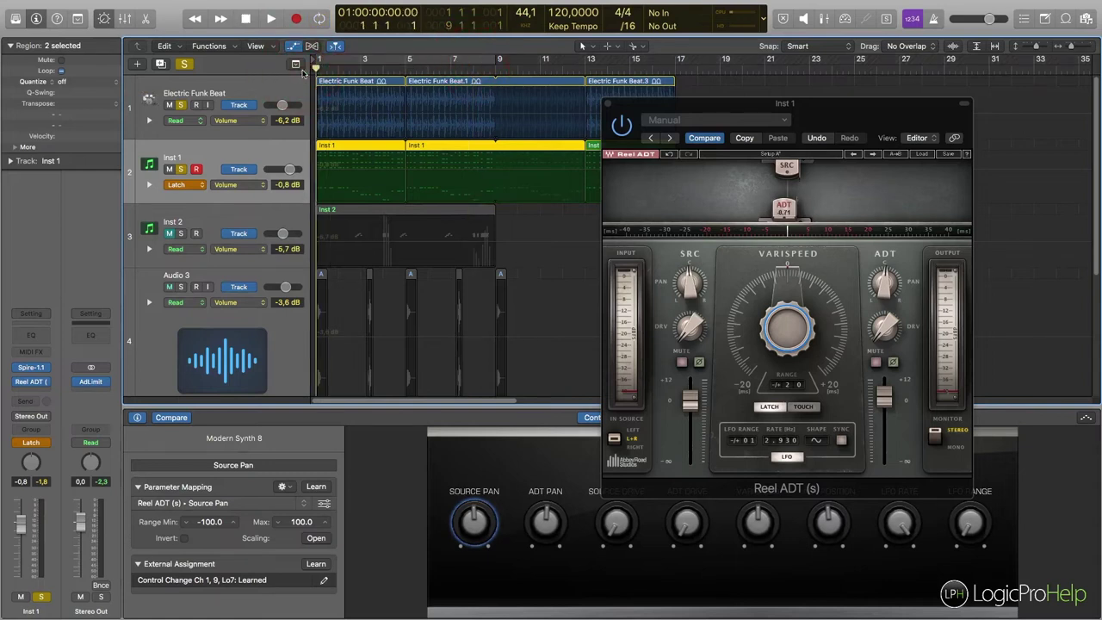
pyautogui.press('space')
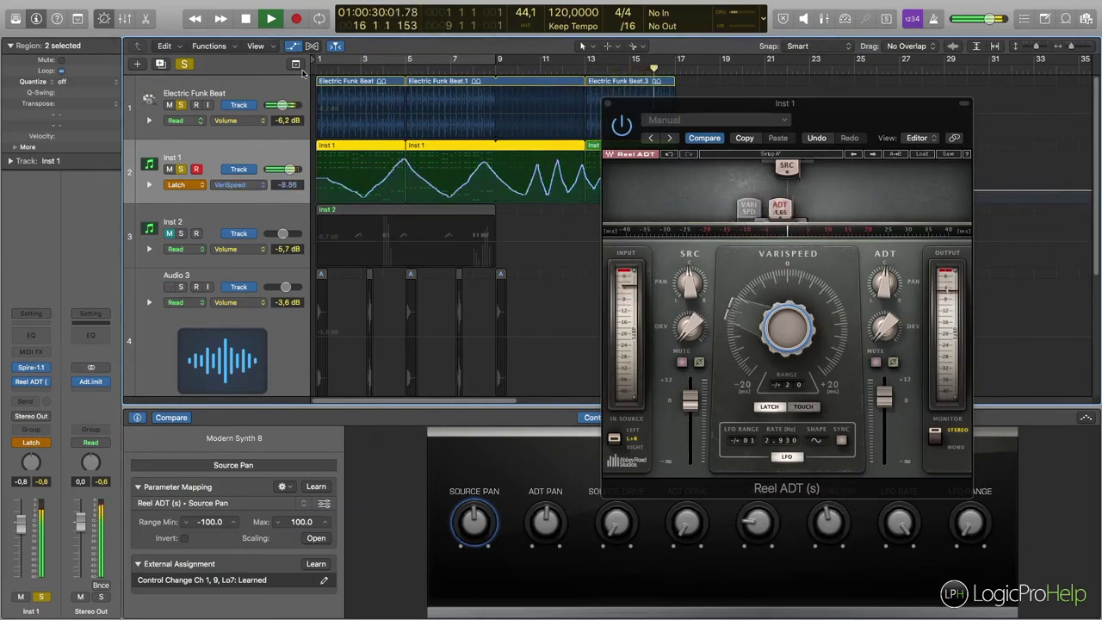
pyautogui.press('space')
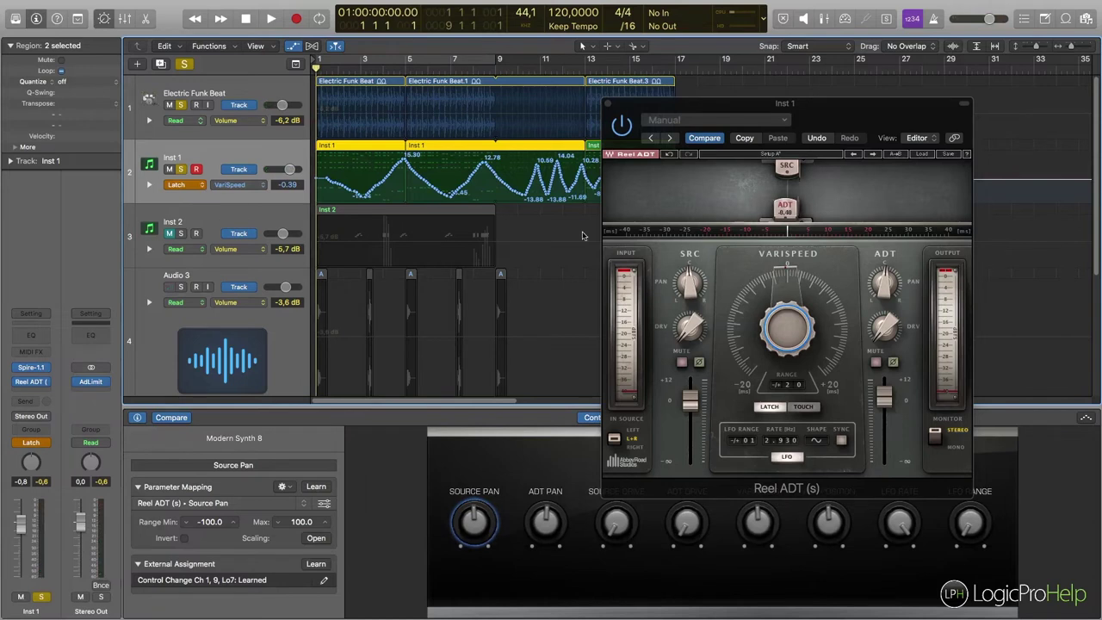
# - Try a second Latch pass moving the LFO rate and LFO range on Inst 1 from bar 1, and undo it
pyautogui.press('space')
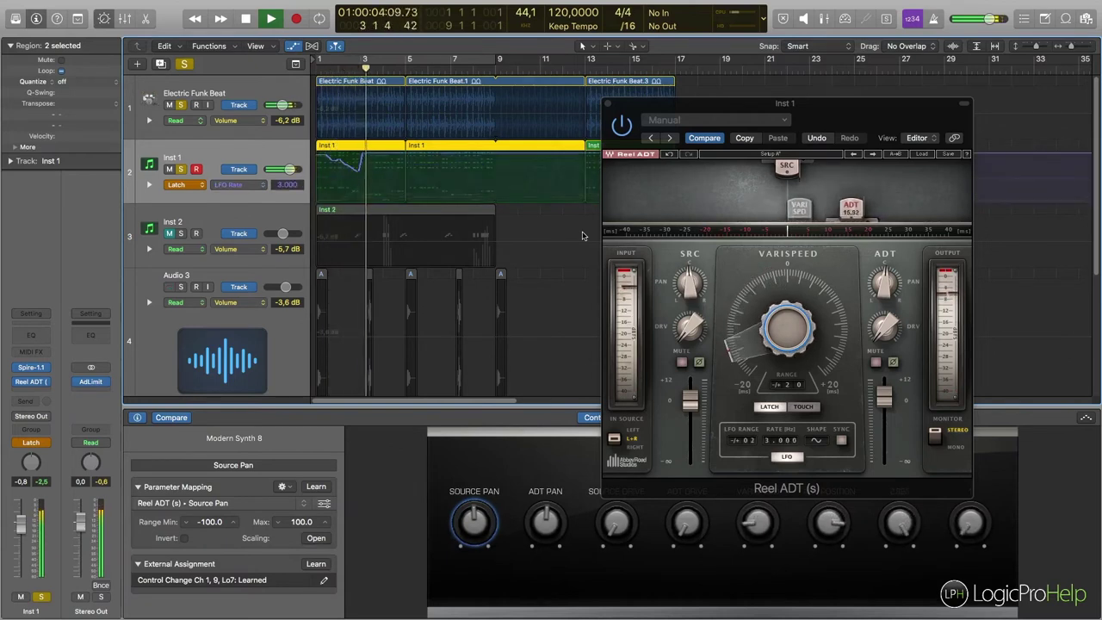
pyautogui.press('space')
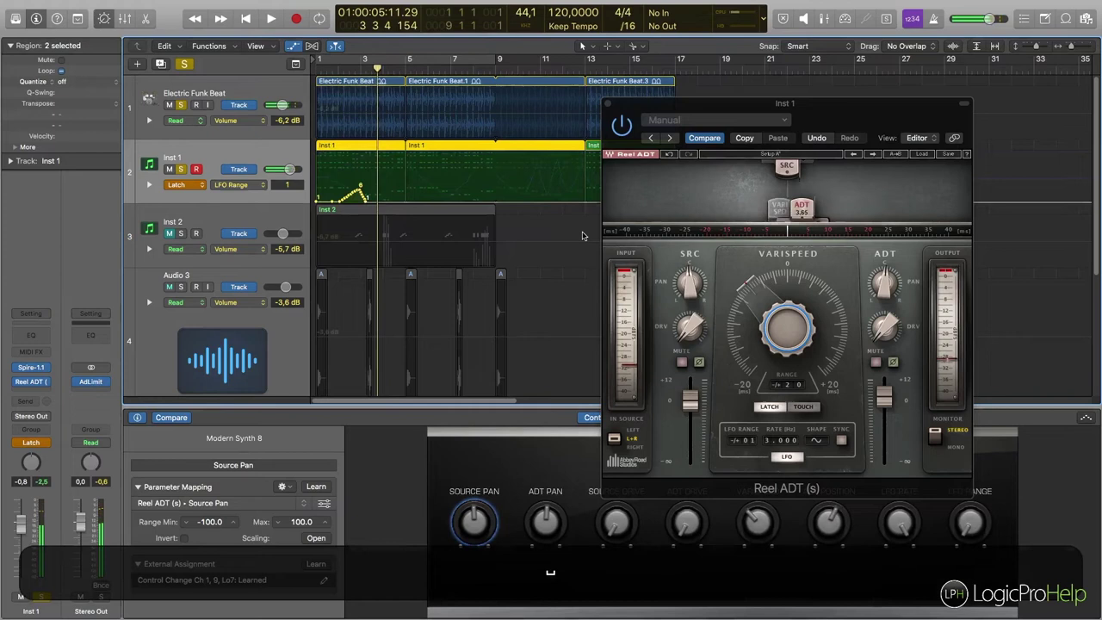
pyautogui.press('super+z')
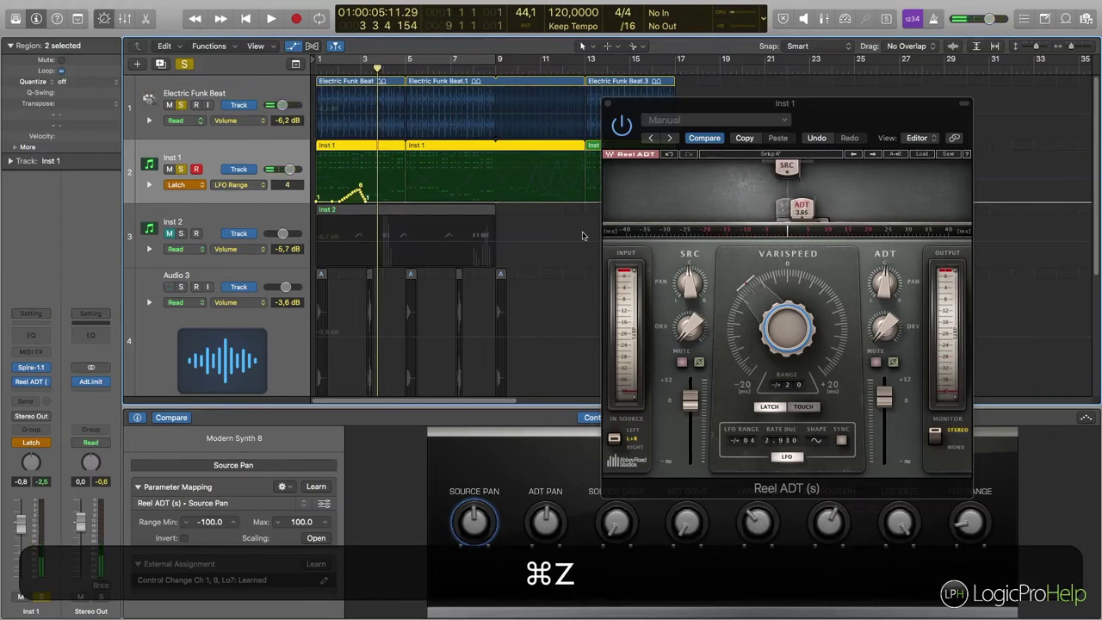
# - Delete the LFO Rate and LFO Range automation from Inst 1's expanded automation lanes and return the playhead to bar 1
pyautogui.click(150, 186)
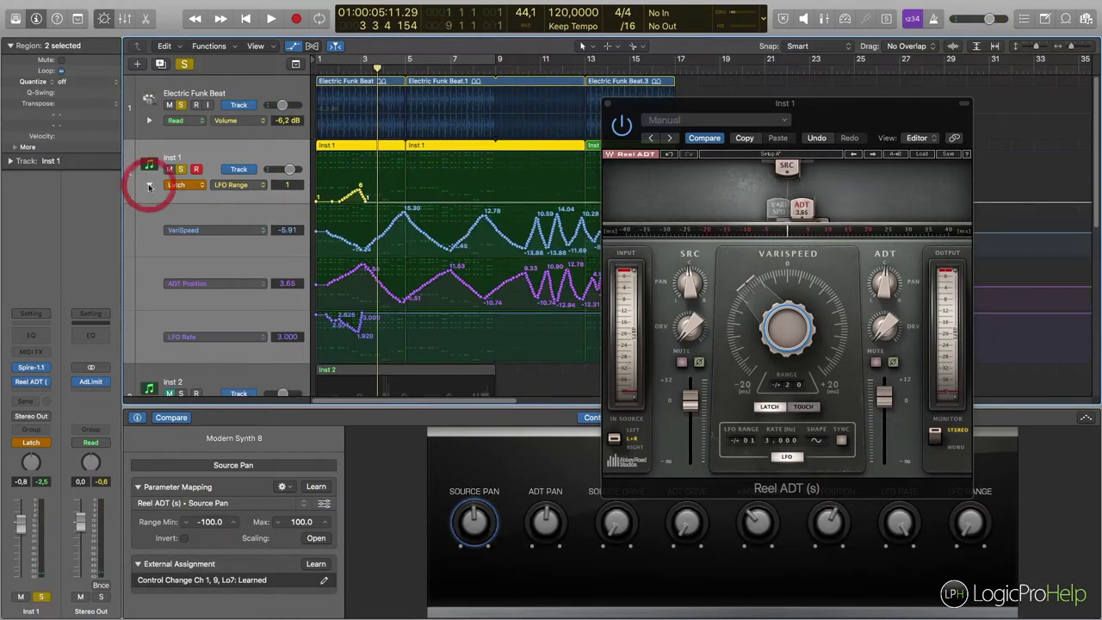
pyautogui.click(270, 336)
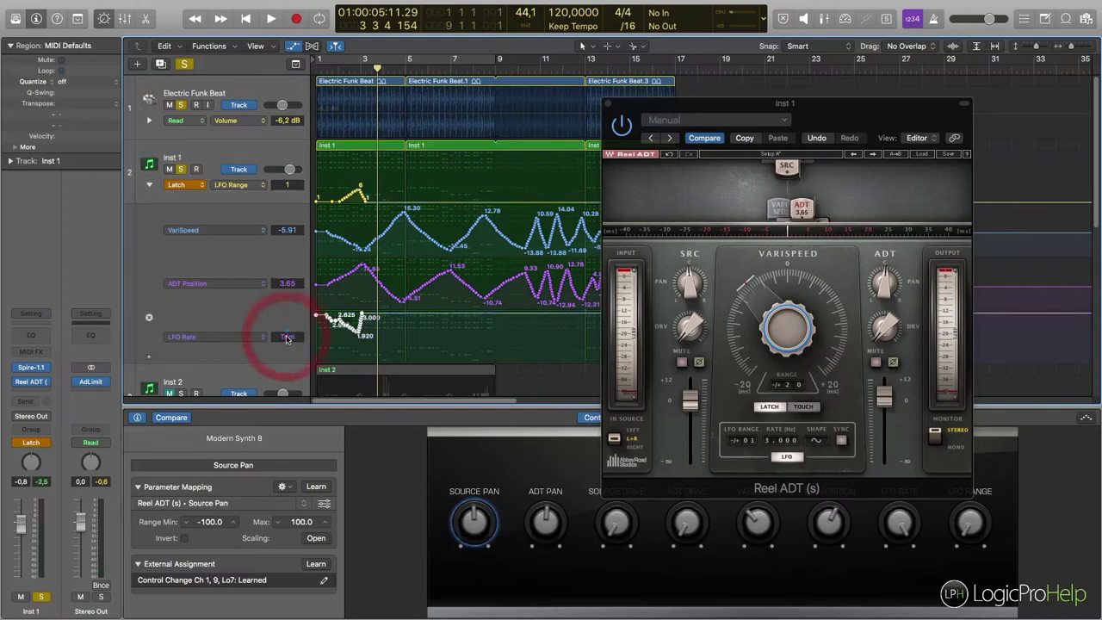
pyautogui.press('BackSpace')
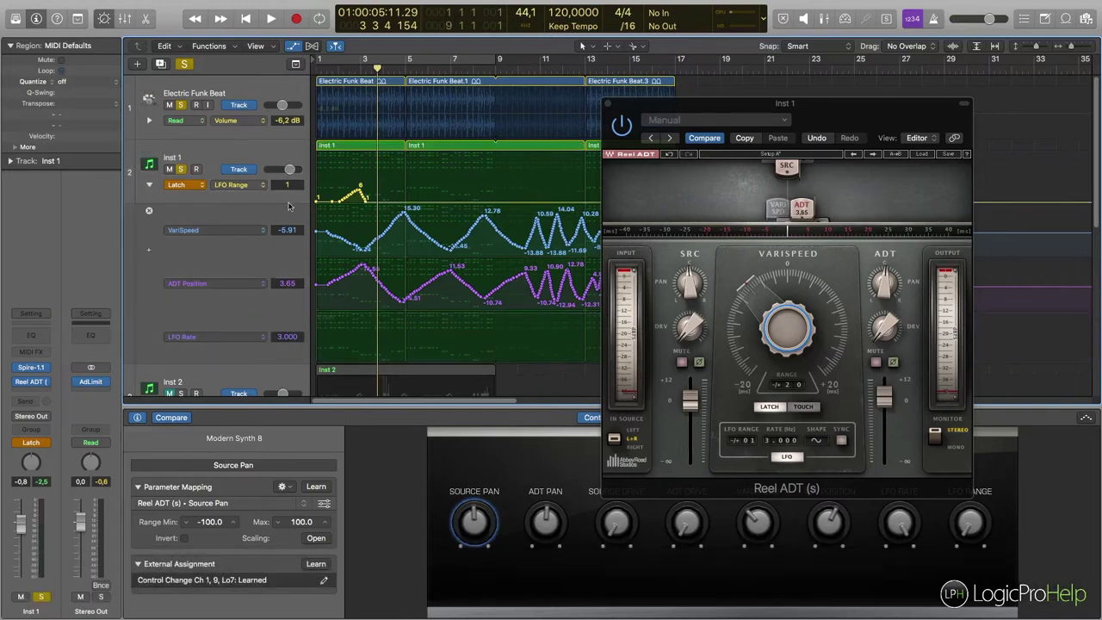
pyautogui.press('BackSpace')
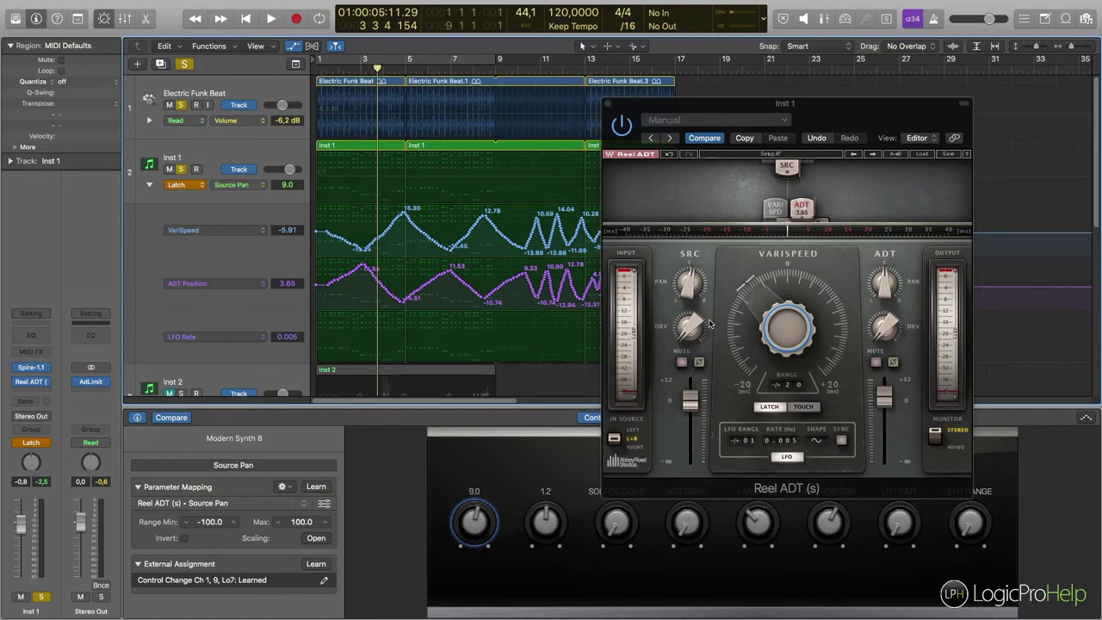
pyautogui.press('space')
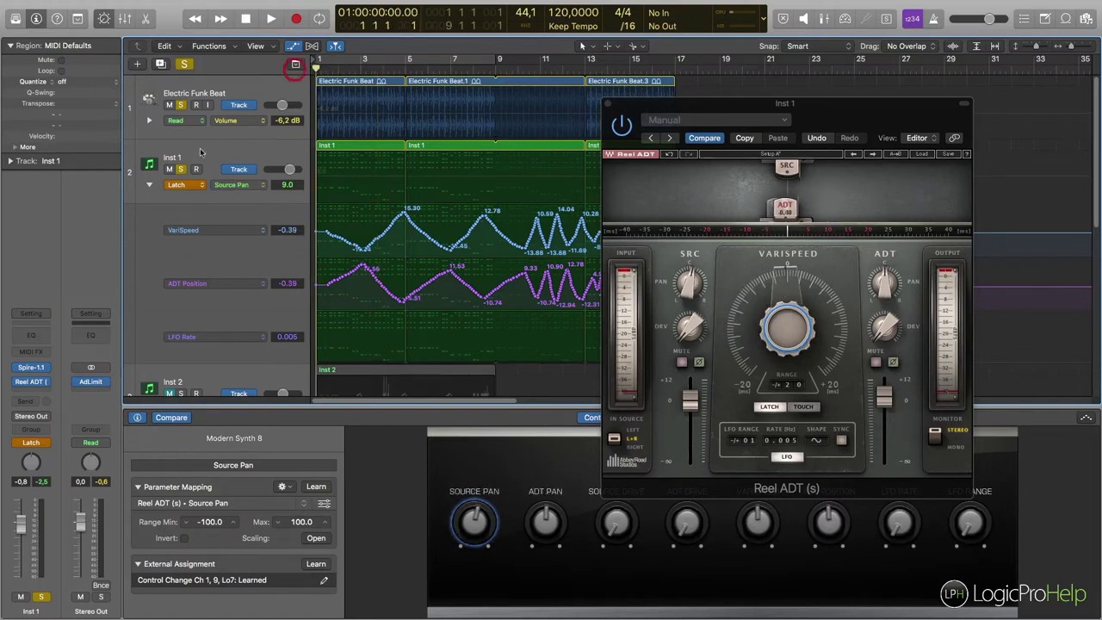
# - Collapse Inst 1's automation lanes and record Reel ADT Source Pan and ADT Pan automation in Latch mode from bar 1 to about bar 17
pyautogui.click(147, 186)
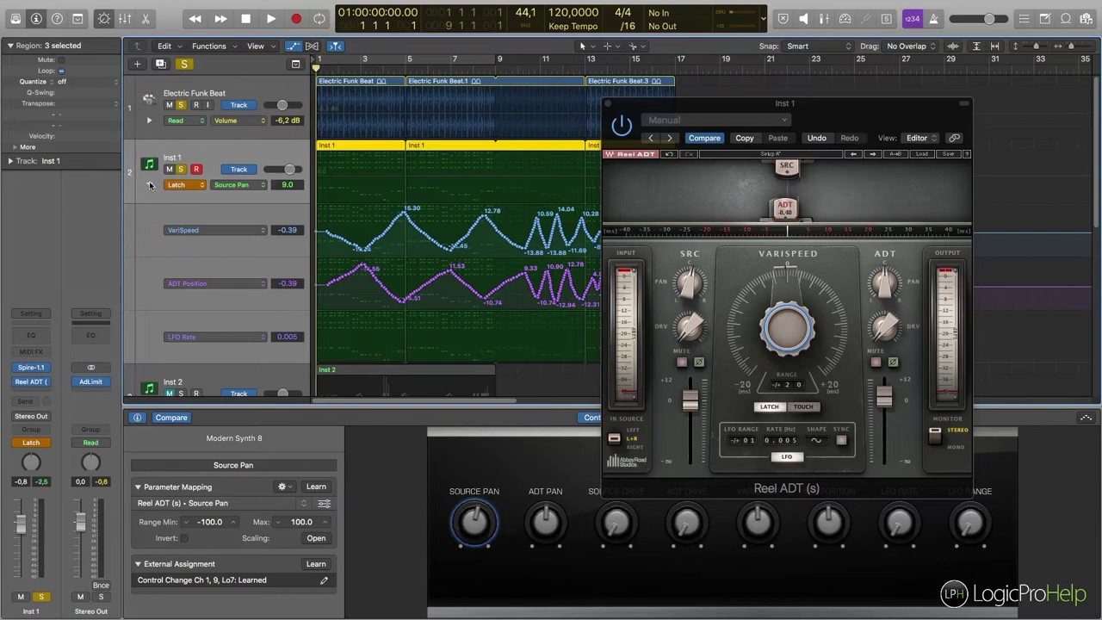
pyautogui.click(149, 185)
pyautogui.press('space')
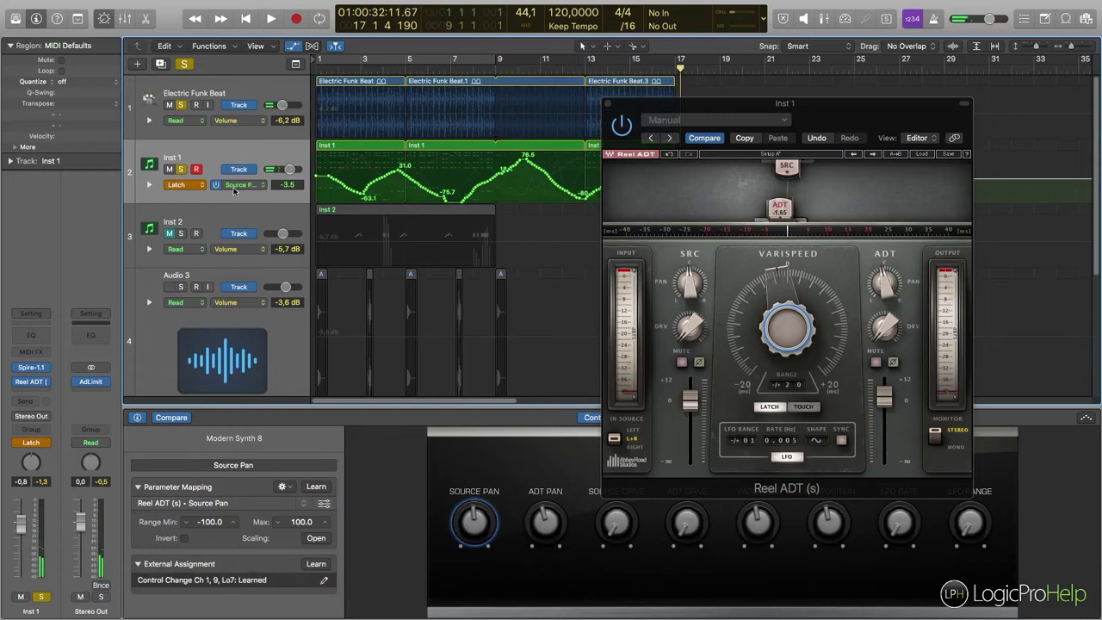
# - Record Reel ADT LFO Rate automation on Inst 1 in Latch mode from bar 1 to about bar 14, sweeping the rate up and down
pyautogui.click(769, 448)
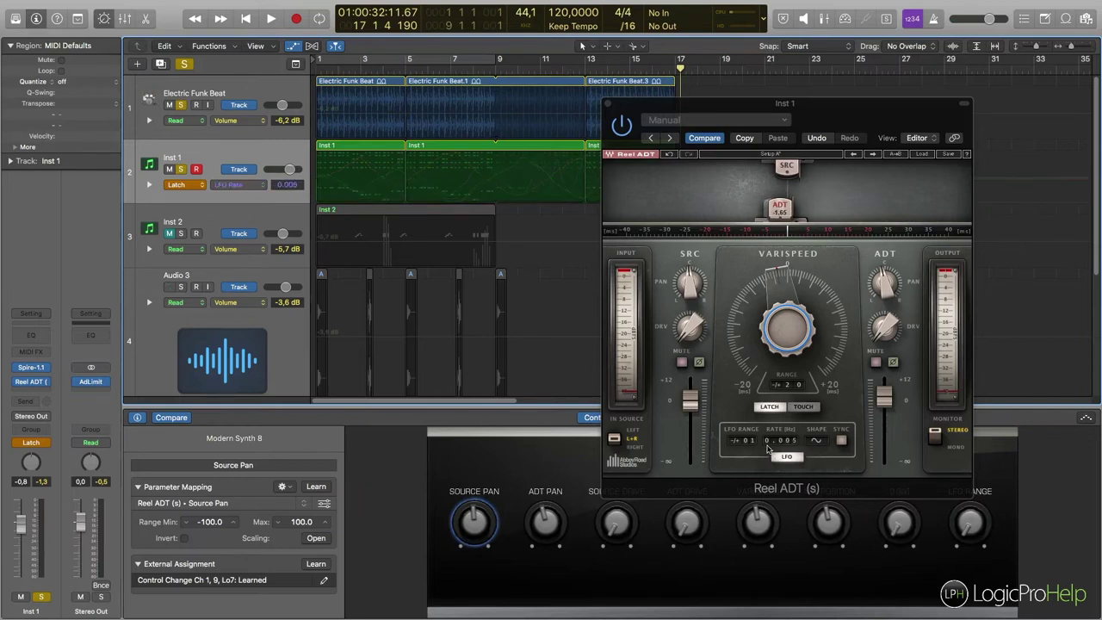
pyautogui.press('Return')
pyautogui.press('space')
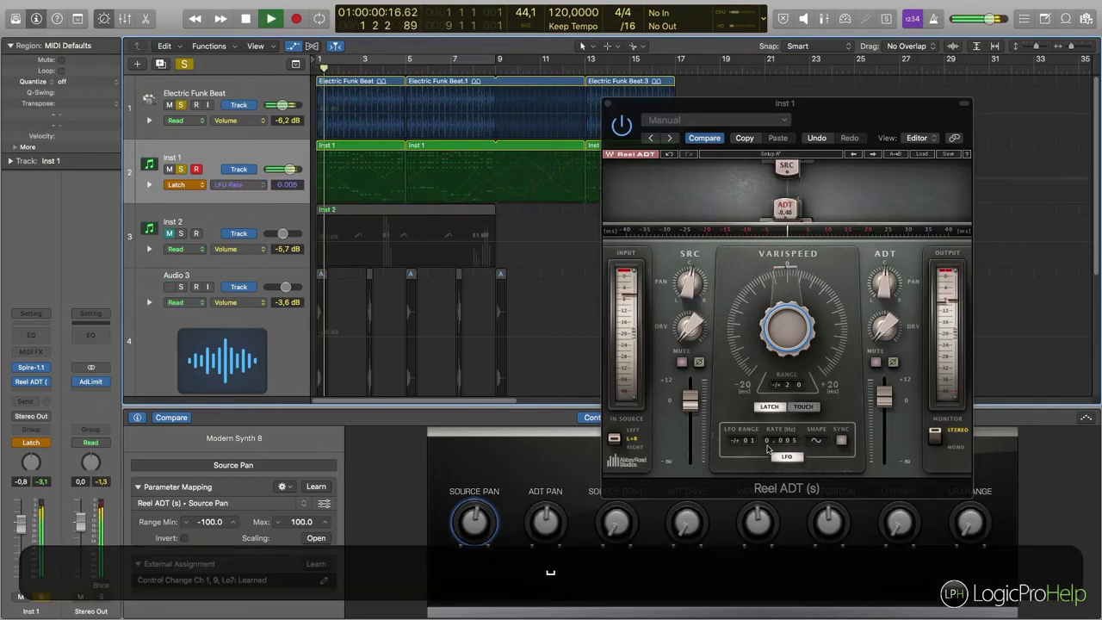
pyautogui.scroll(10, 769, 448)
pyautogui.scroll(10, 769, 448)
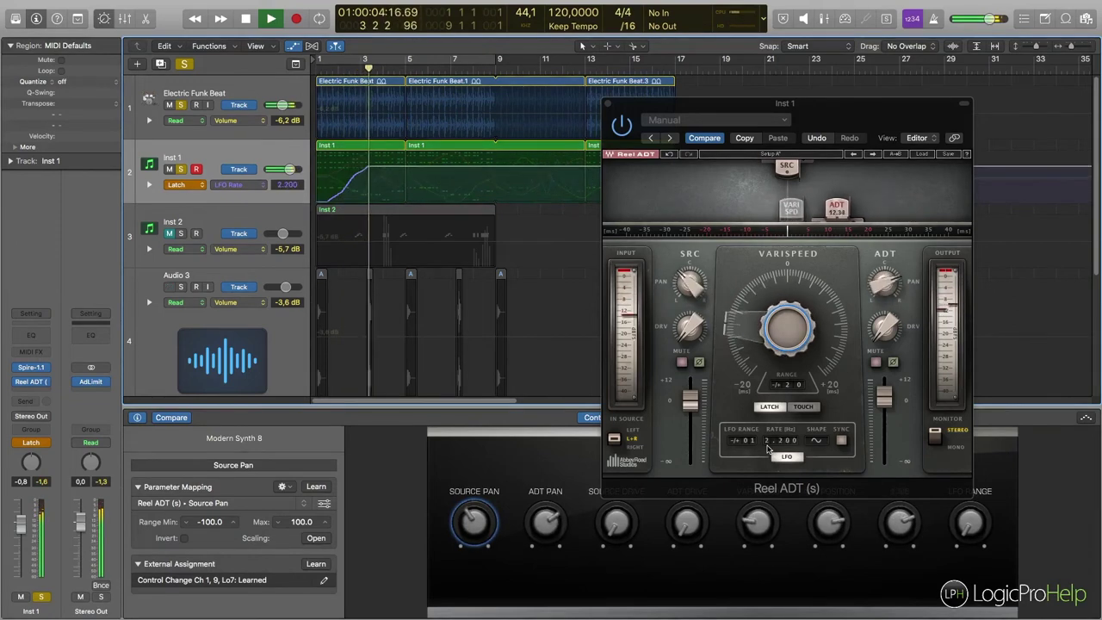
pyautogui.scroll(6, 769, 448)
pyautogui.scroll(-10, 770, 448)
pyautogui.scroll(-7, 769, 448)
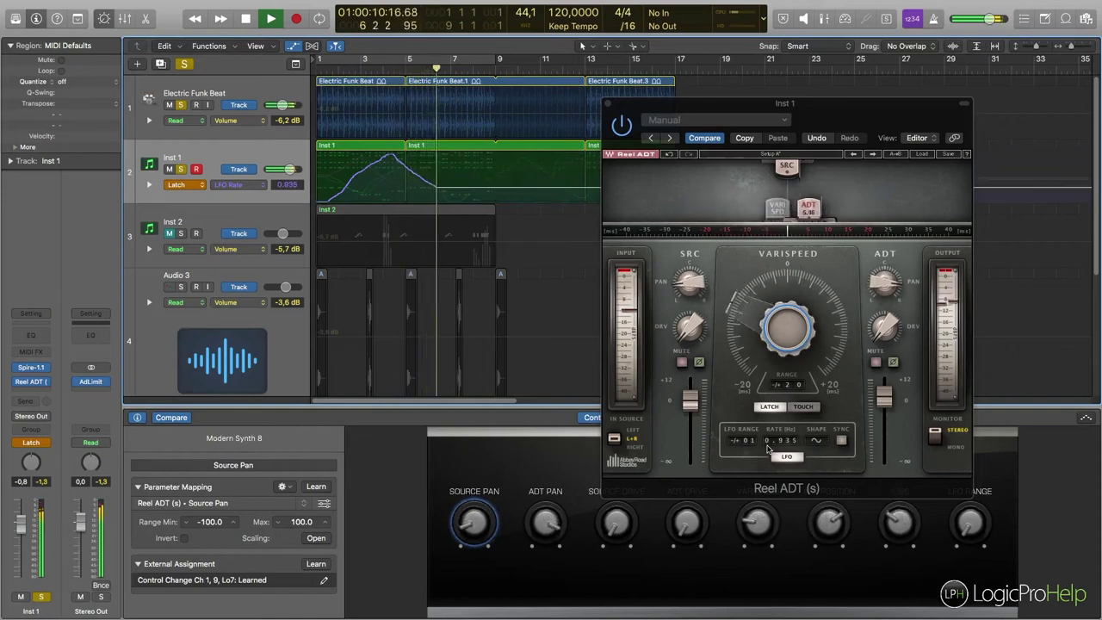
pyautogui.scroll(-8, 769, 448)
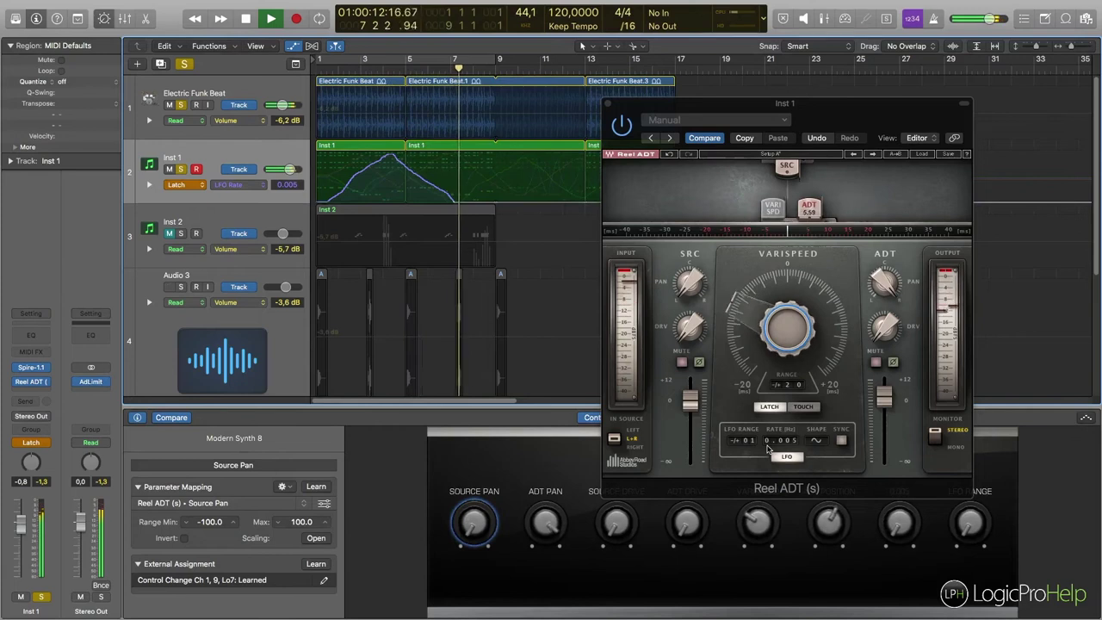
pyautogui.scroll(9, 769, 447)
pyautogui.scroll(9, 769, 448)
pyautogui.scroll(3, 770, 448)
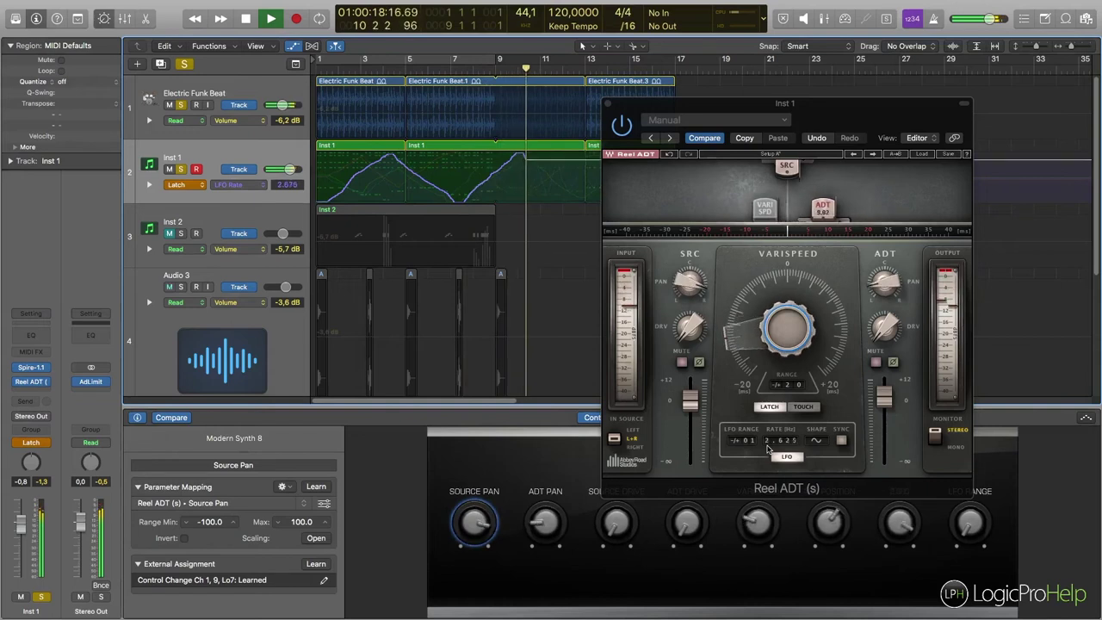
pyautogui.scroll(-12, 769, 448)
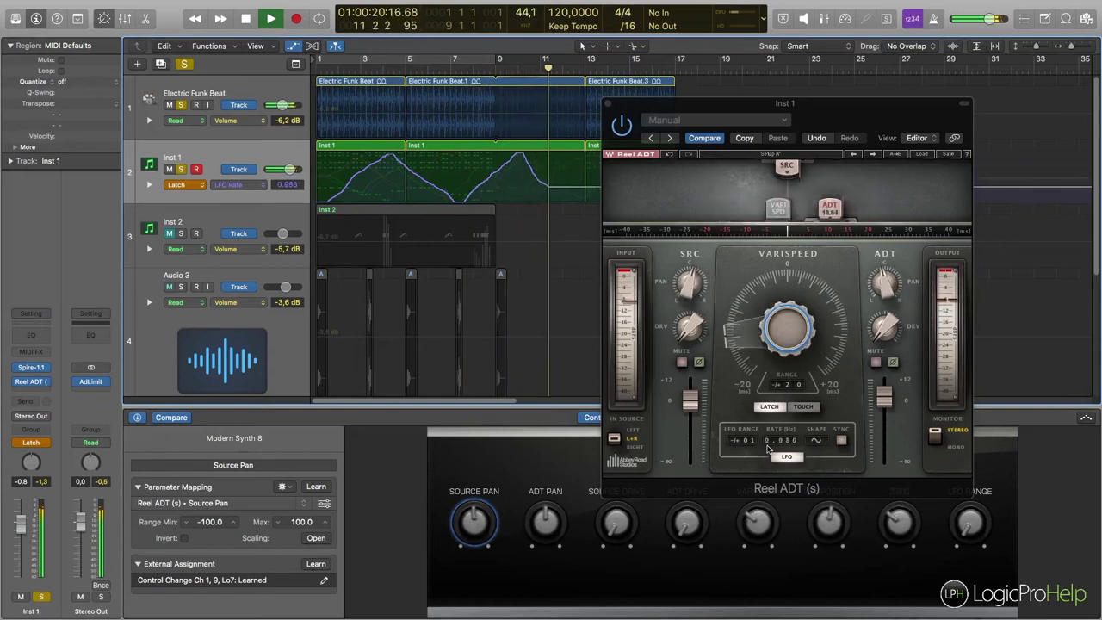
pyautogui.scroll(-6, 769, 448)
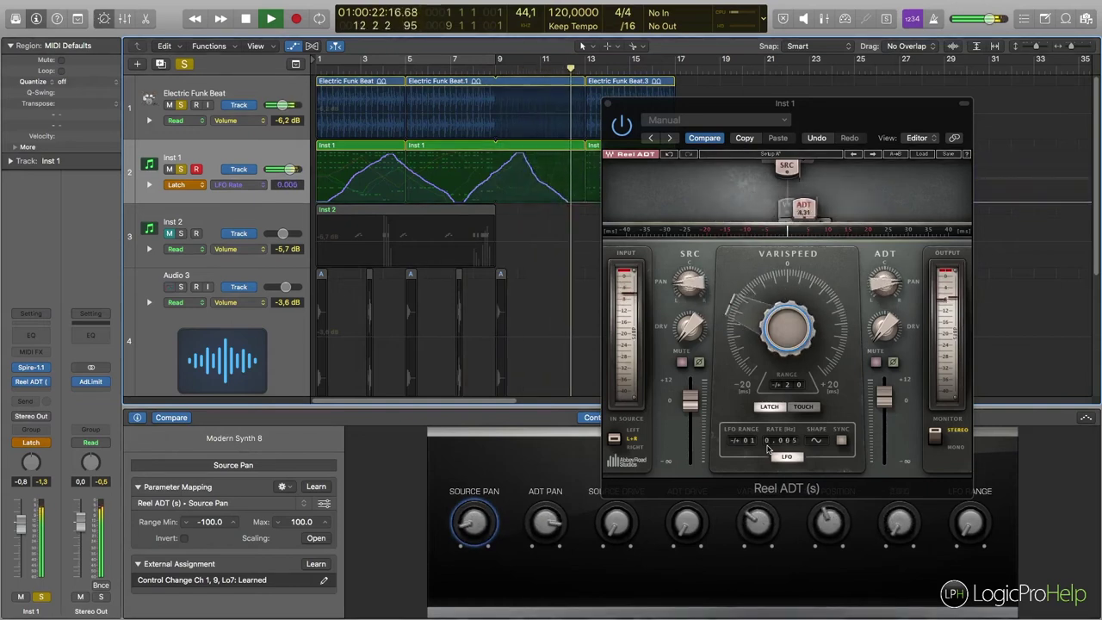
pyautogui.scroll(9, 769, 448)
pyautogui.scroll(8, 769, 448)
# - Continue the Latch pass to about bar 17 by raising the LFO Range to 10 and lowering it back to 1
pyautogui.scroll(-3, 769, 448)
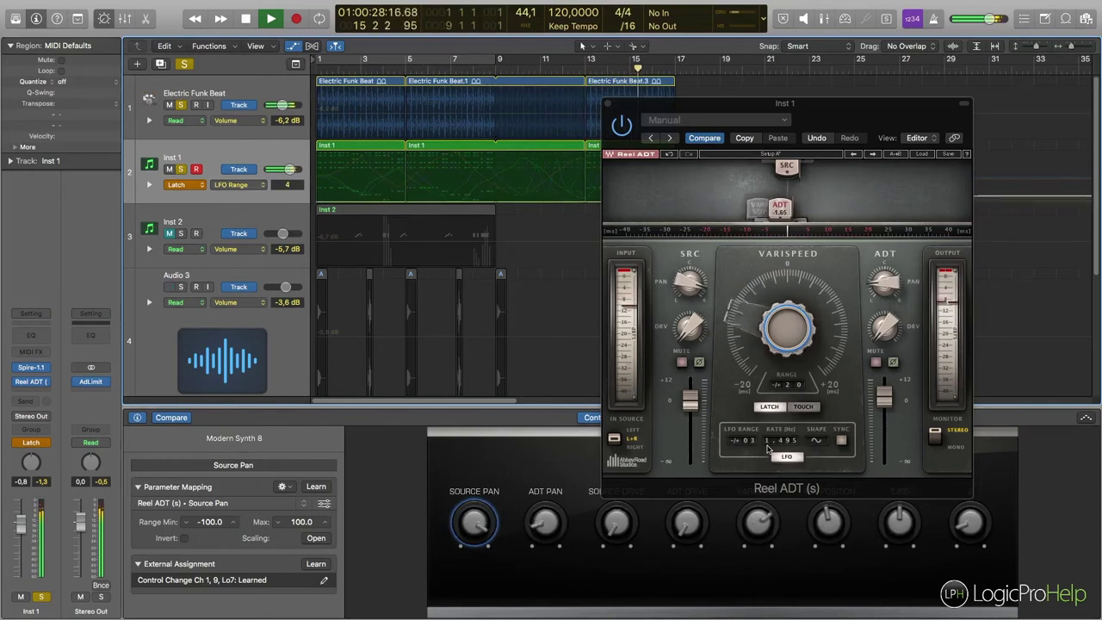
pyautogui.scroll(-6, 769, 448)
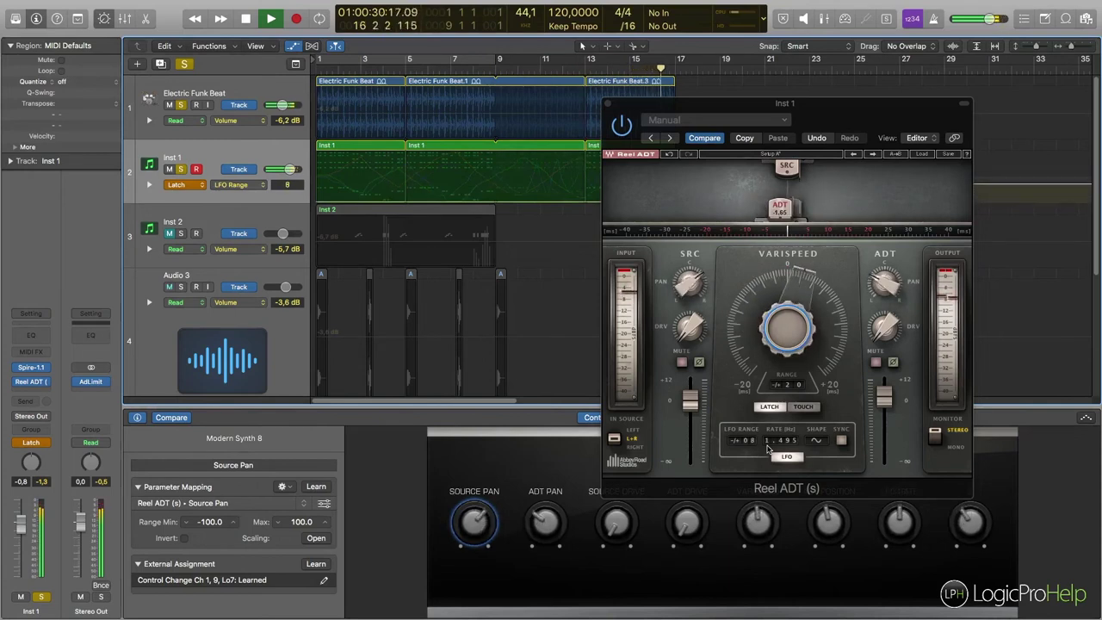
pyautogui.press('space')
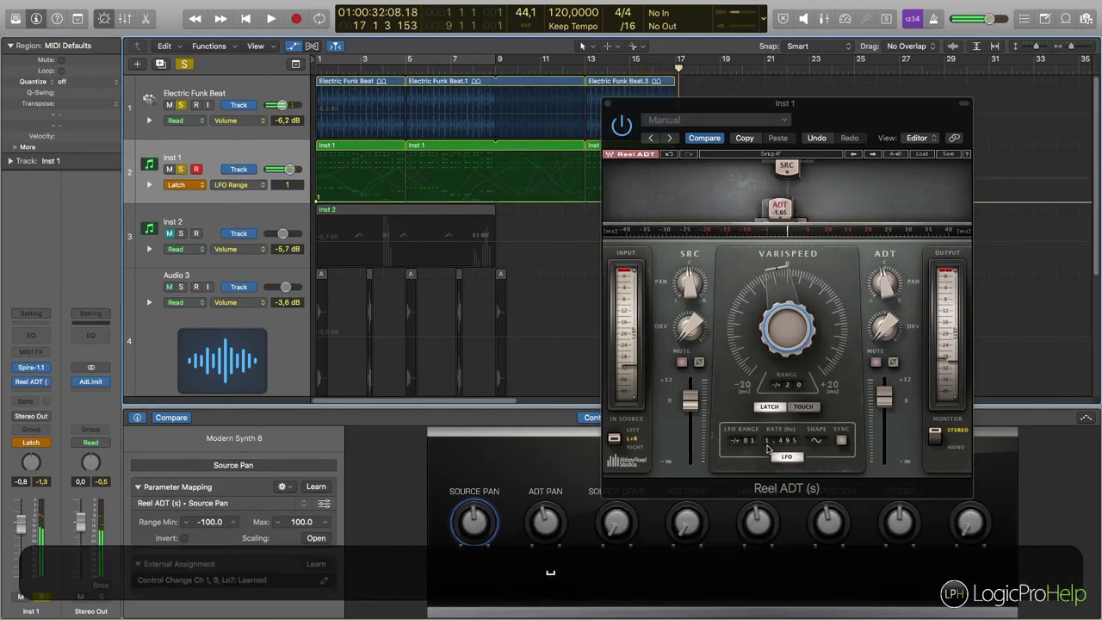
# - Set Inst 1's automation mode to Read and play back the recorded automation from bar 1 to about bar 17
pyautogui.click(314, 66)
pyautogui.click(184, 187)
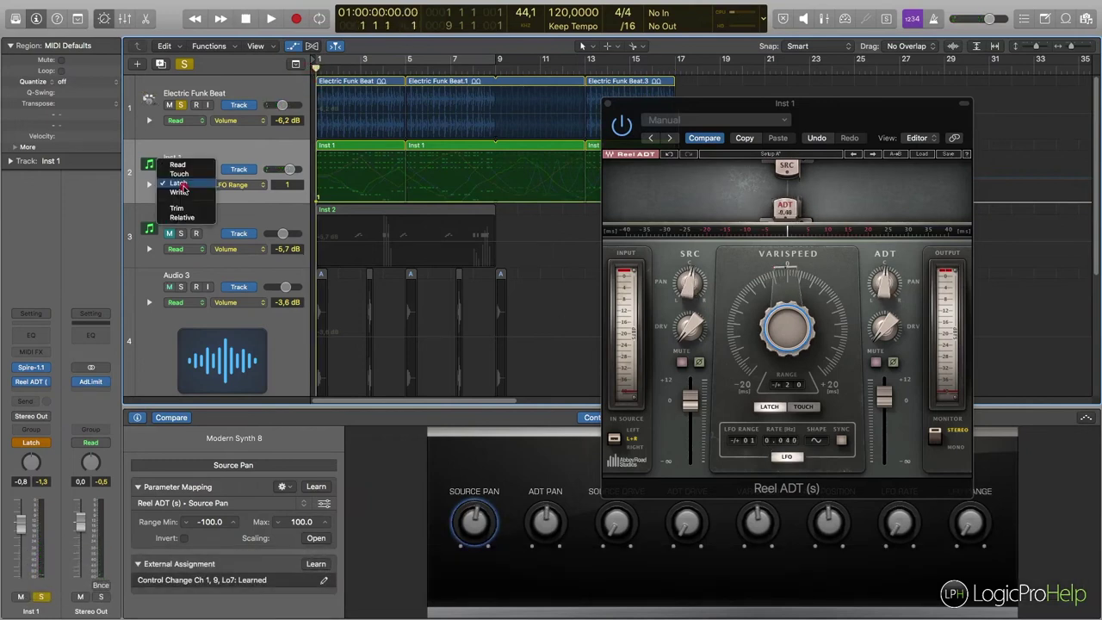
pyautogui.click(183, 168)
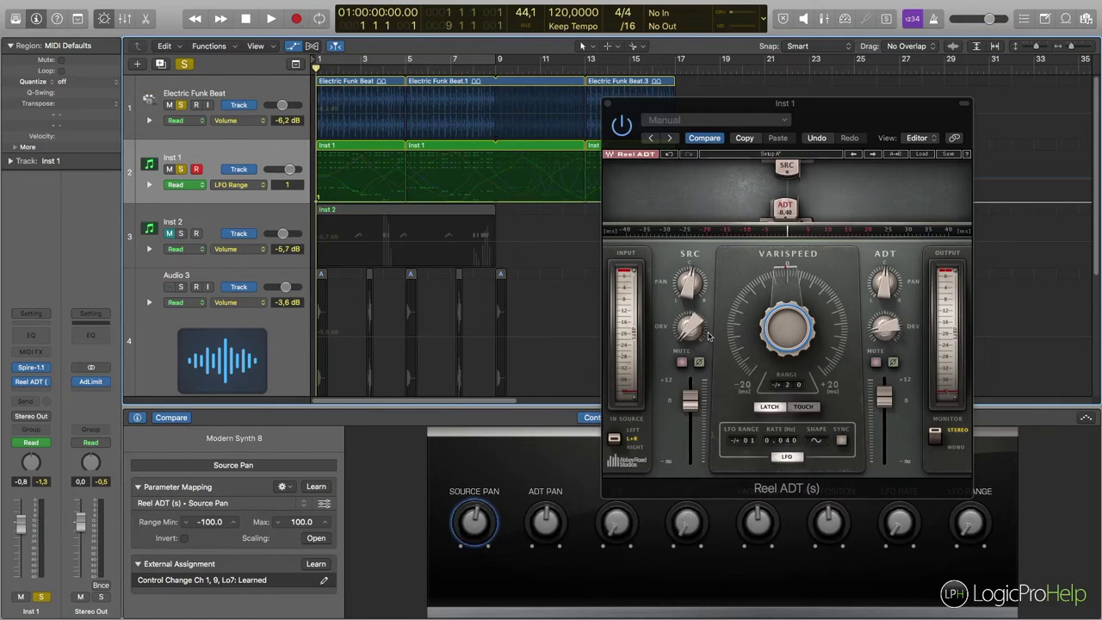
pyautogui.press('space')
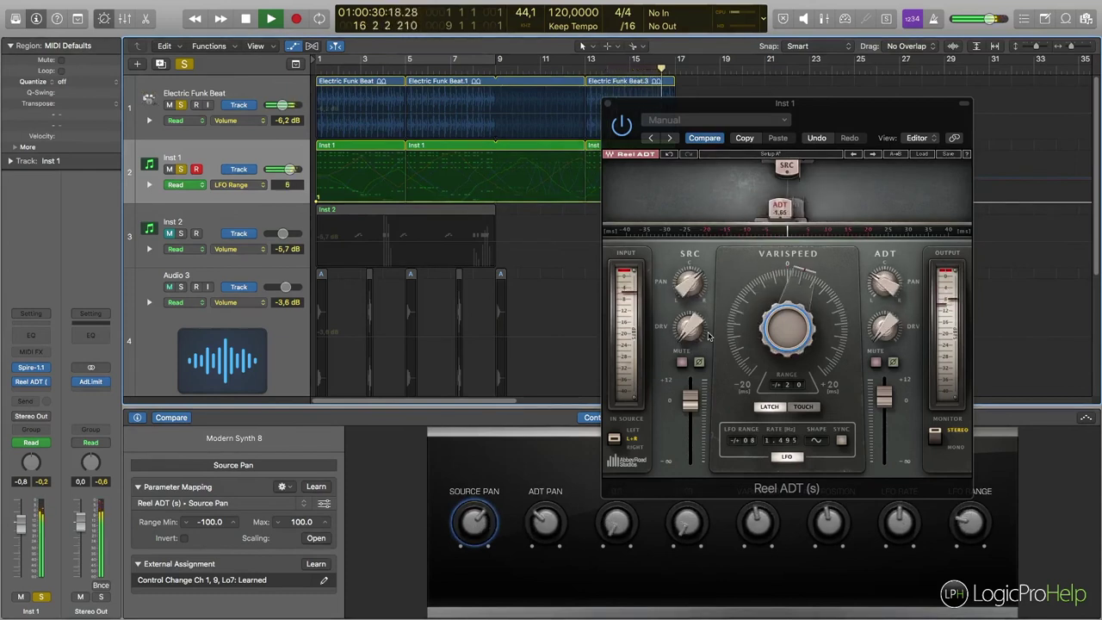
pyautogui.press('space')
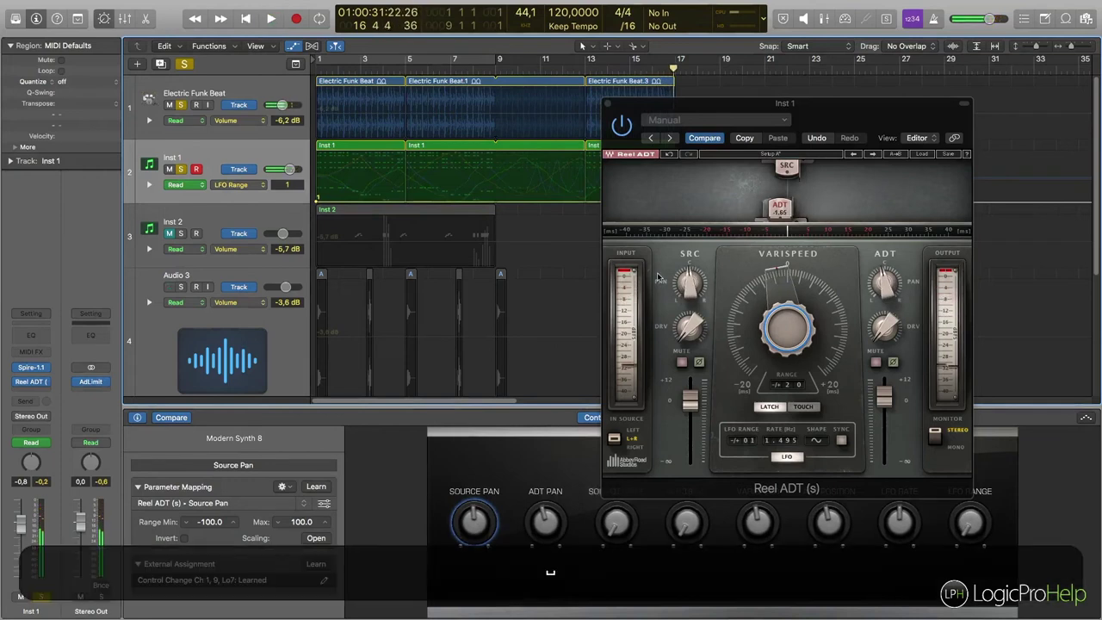
# - Expand Inst 1's automation lanes and reposition the Reel ADT window so that the recorded curves can be examined
pyautogui.moveTo(721, 107); pyautogui.dragTo(826, 43)
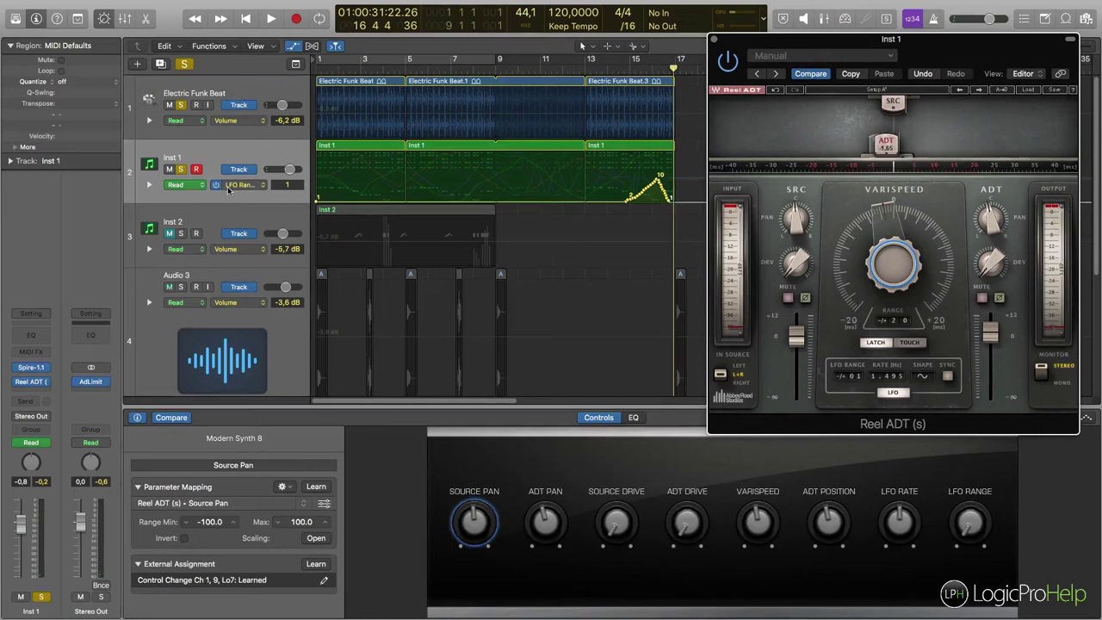
pyautogui.click(150, 185)
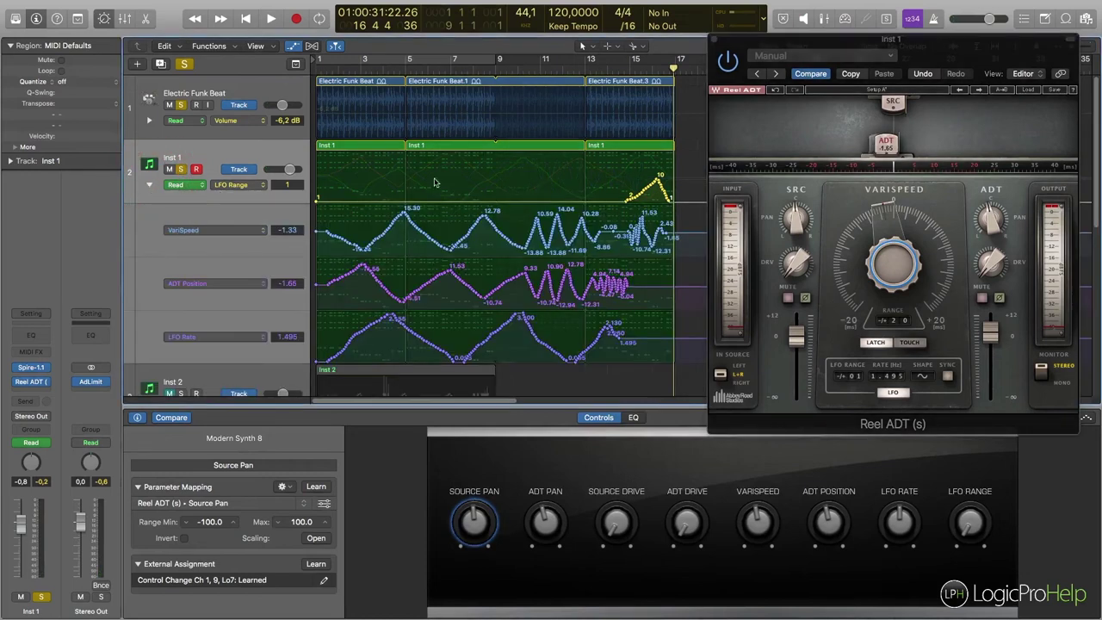
pyautogui.moveTo(835, 50)
pyautogui.mouseDown()
pyautogui.moveTo(792, 57)
pyautogui.moveTo(853, 53)
pyautogui.mouseUp()
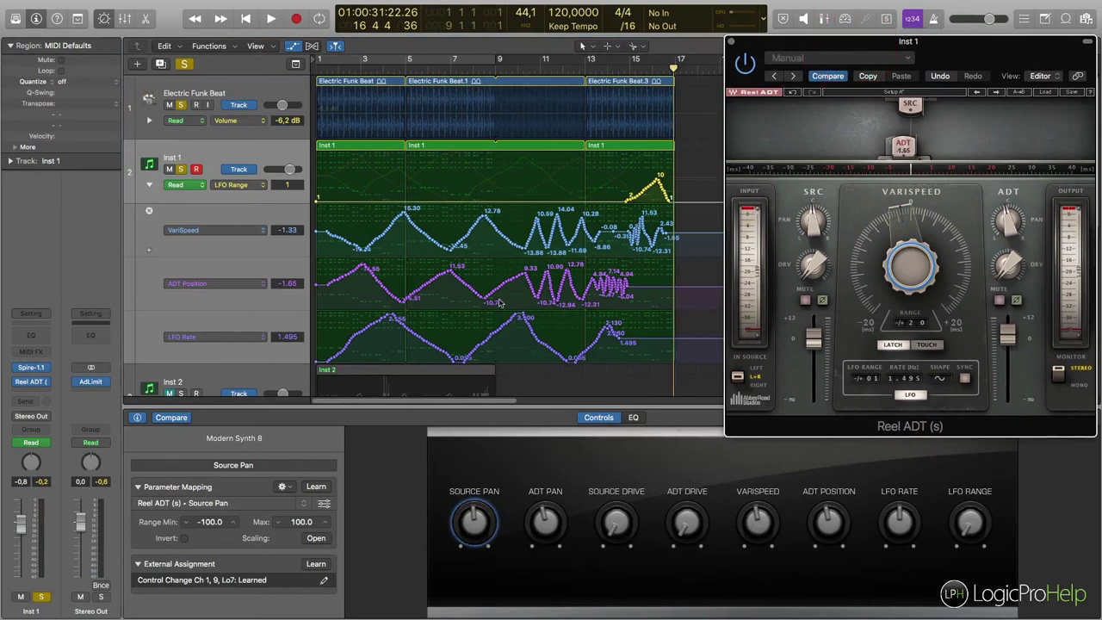
pyautogui.moveTo(861, 42); pyautogui.dragTo(810, 43)
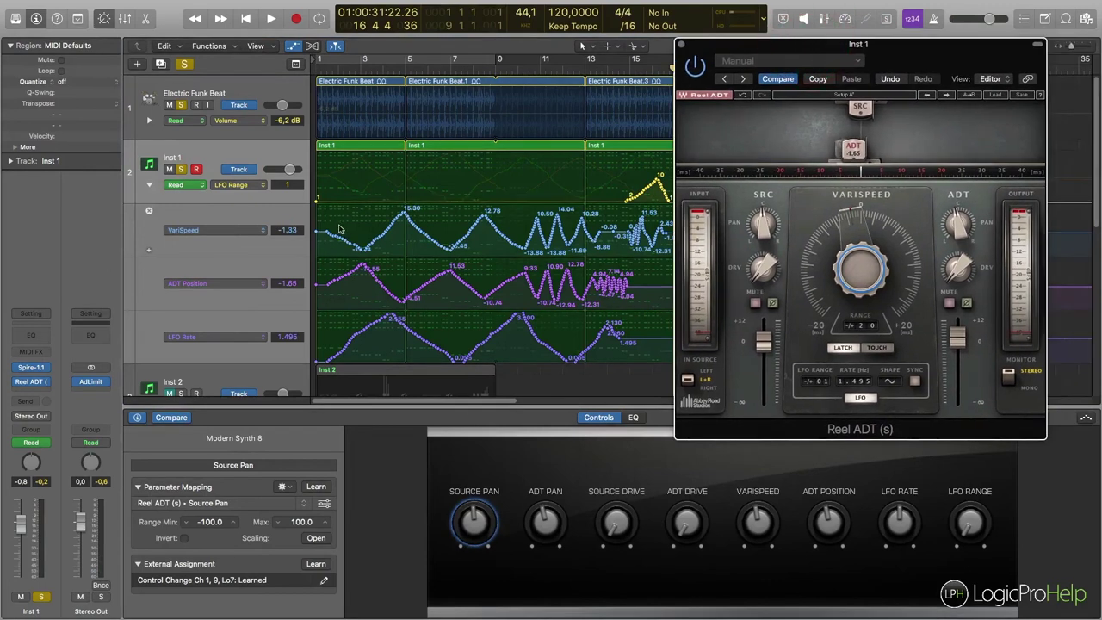
pyautogui.click(149, 184)
pyautogui.click(149, 184)
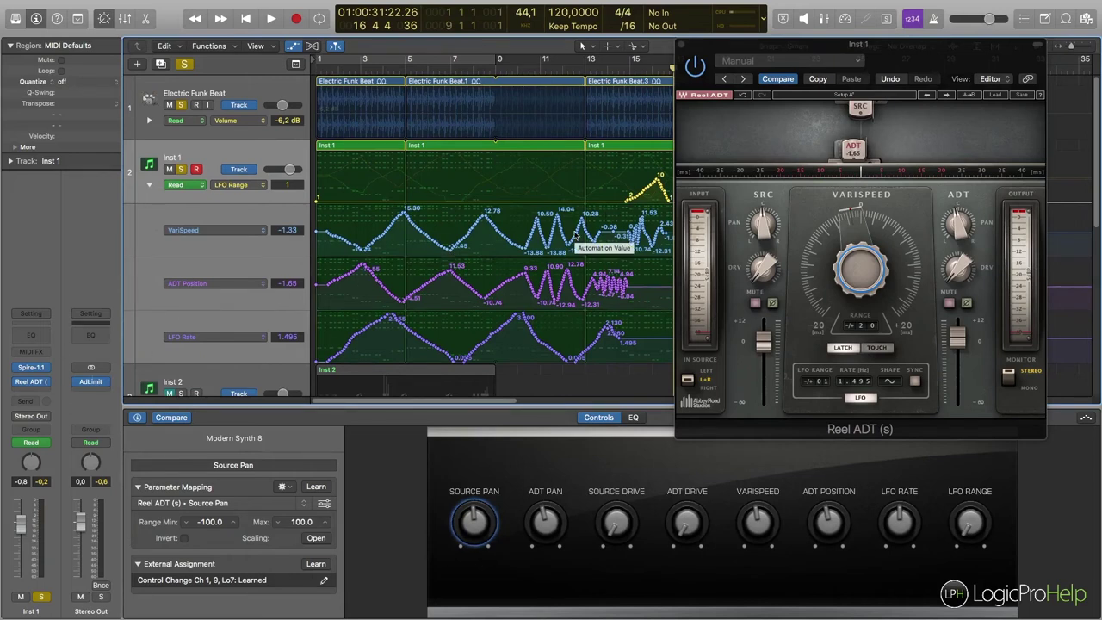
# - Raise Reel ADT's SRC drive to about 5.0 and set the ADT drive to a similar level
pyautogui.click(850, 154)
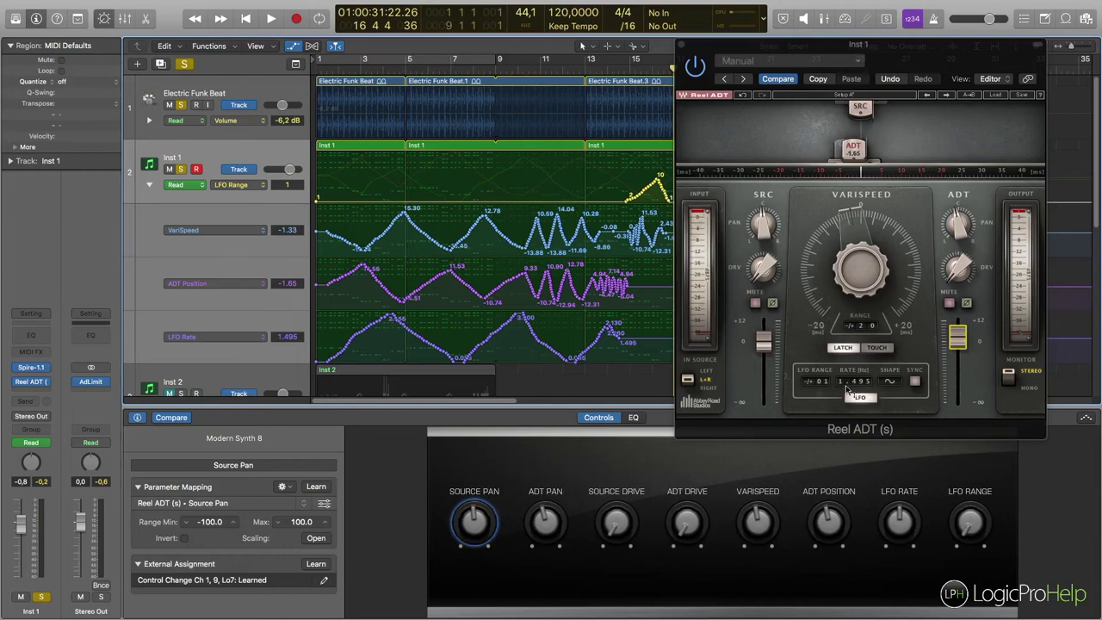
pyautogui.moveTo(761, 269)
pyautogui.mouseDown()
pyautogui.moveTo(762, 296)
pyautogui.moveTo(762, 267)
pyautogui.mouseUp()
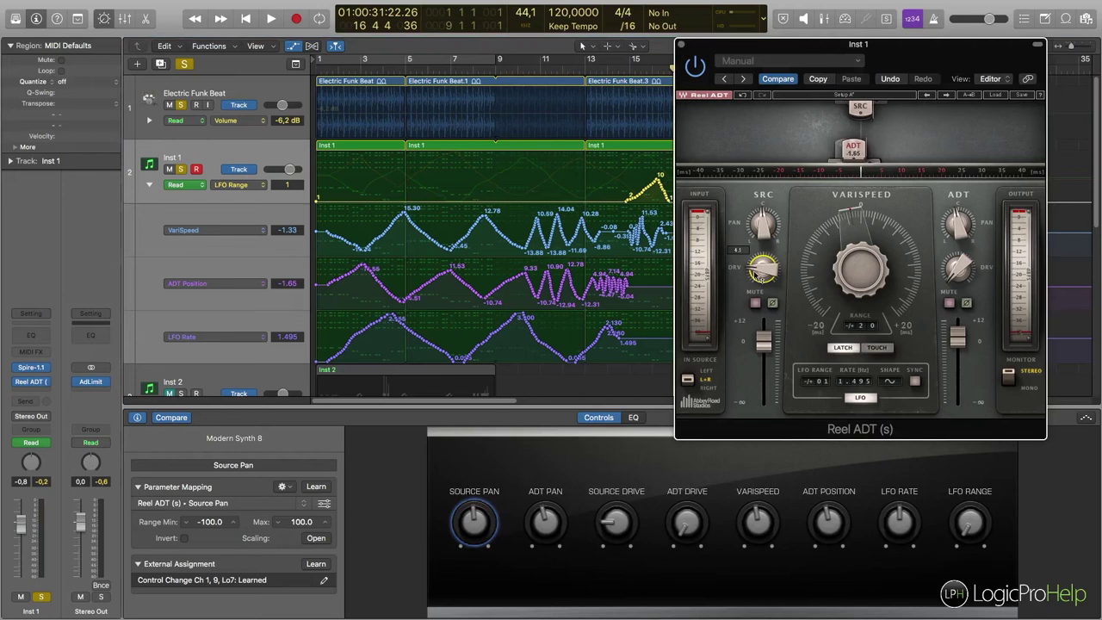
pyautogui.moveTo(961, 272); pyautogui.dragTo(962, 281)
pyautogui.moveTo(762, 269)
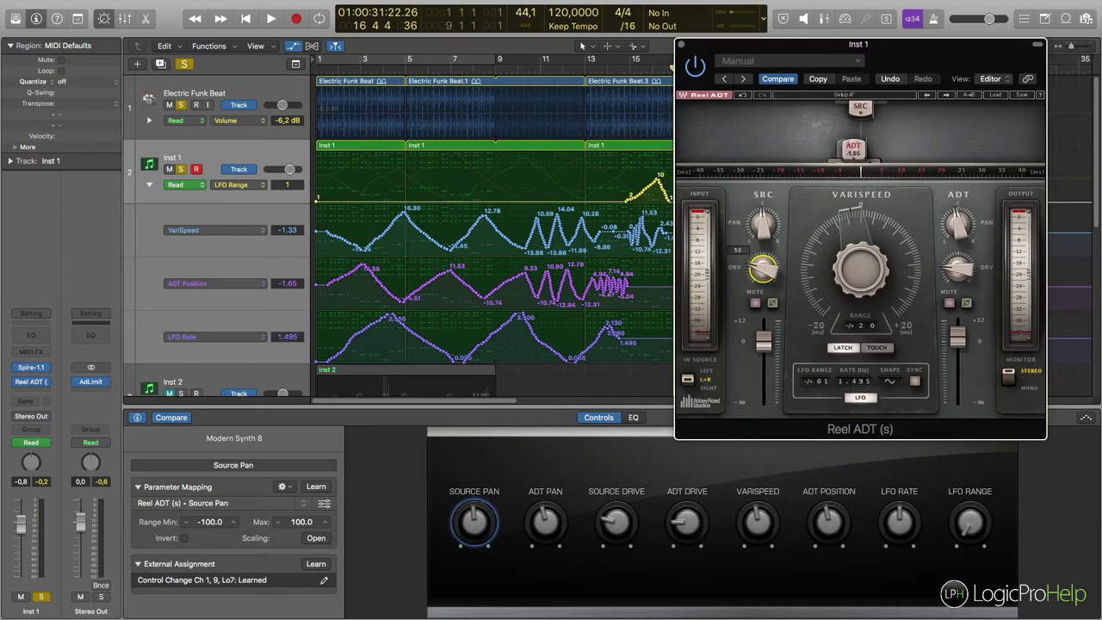
pyautogui.moveTo(958, 271)
pyautogui.moveTo(958, 270); pyautogui.dragTo(958, 268)
pyautogui.moveTo(820, 71); pyautogui.dragTo(606, 114)
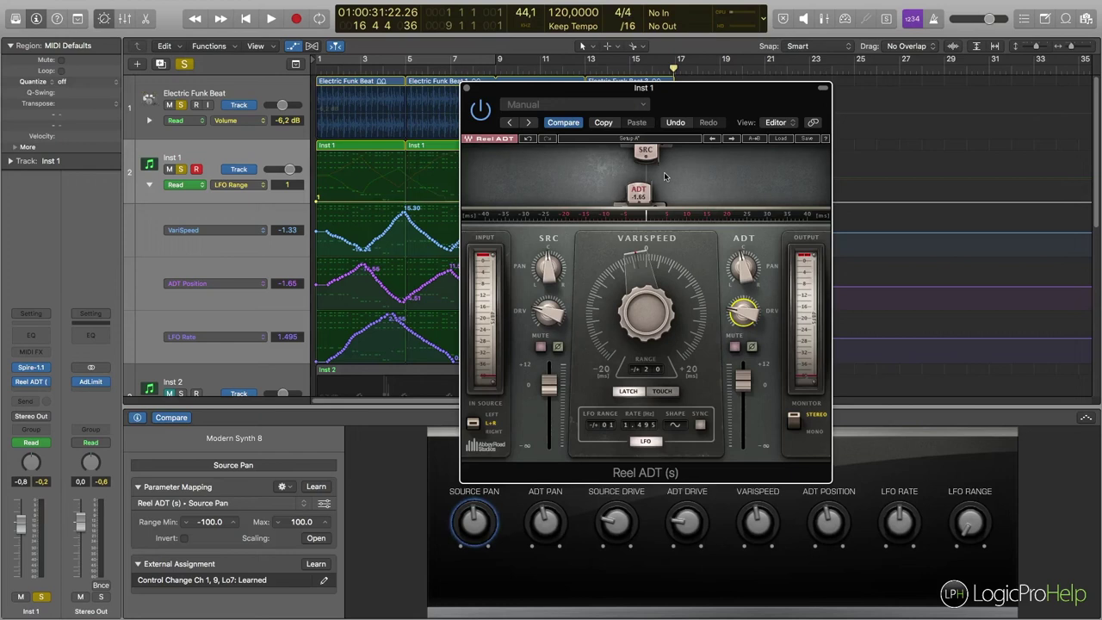
pyautogui.click(548, 311)
pyautogui.click(749, 267)
pyautogui.moveTo(687, 91); pyautogui.dragTo(740, 93)
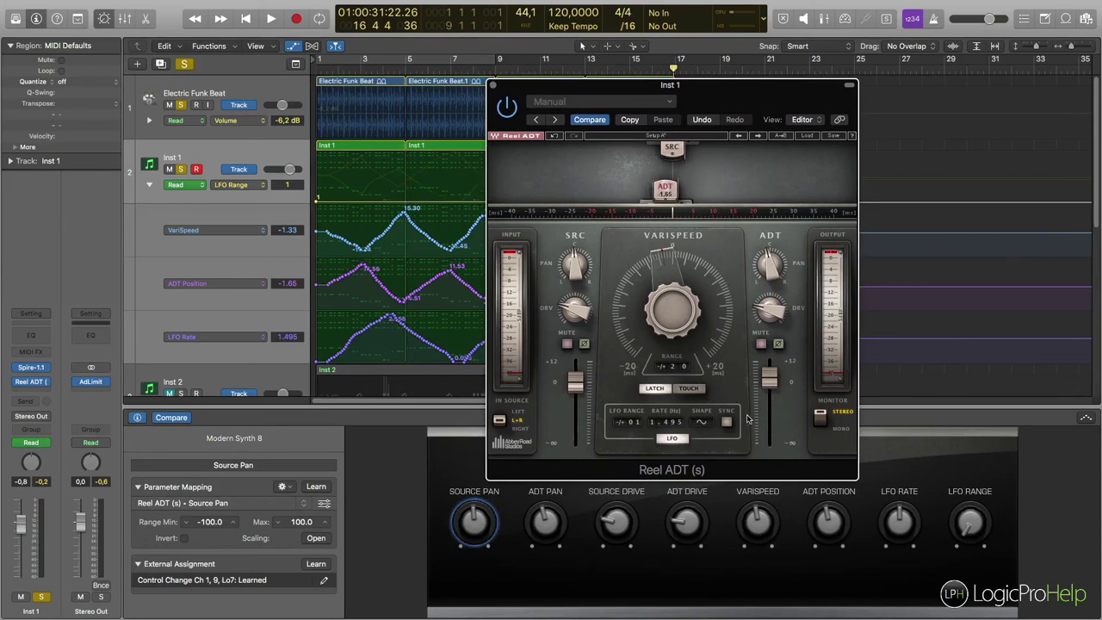
pyautogui.moveTo(729, 98); pyautogui.dragTo(697, 172)
pyautogui.moveTo(665, 363)
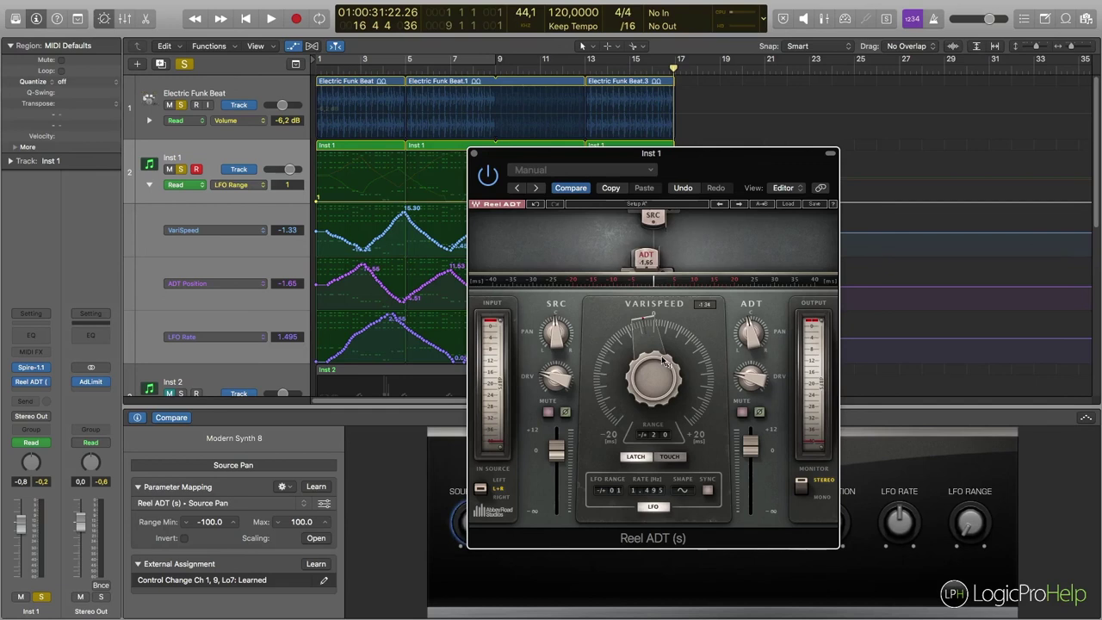
pyautogui.moveTo(545, 153); pyautogui.dragTo(794, 72)
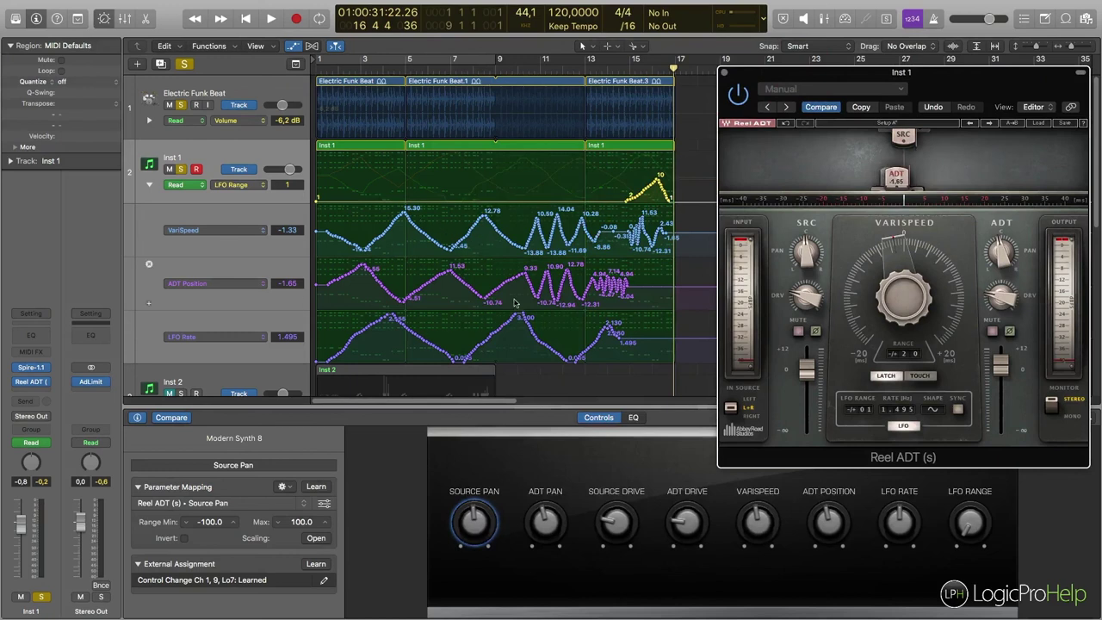
pyautogui.moveTo(795, 76); pyautogui.dragTo(733, 57)
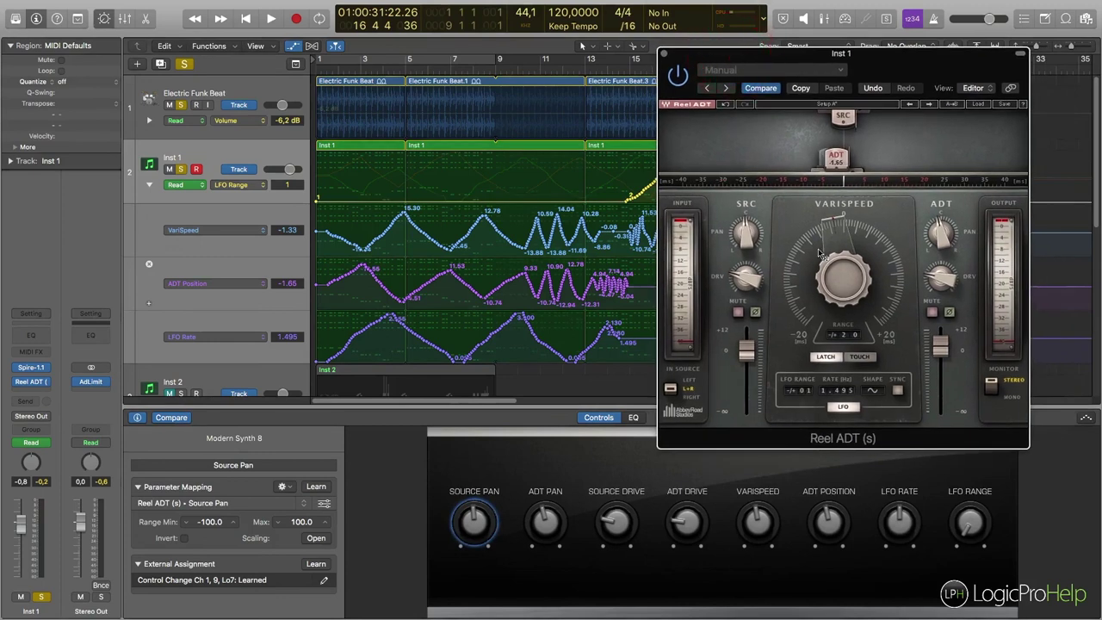
pyautogui.scroll(-4, 393, 297)
pyautogui.scroll(4, 393, 298)
pyautogui.moveTo(877, 64); pyautogui.dragTo(847, 65)
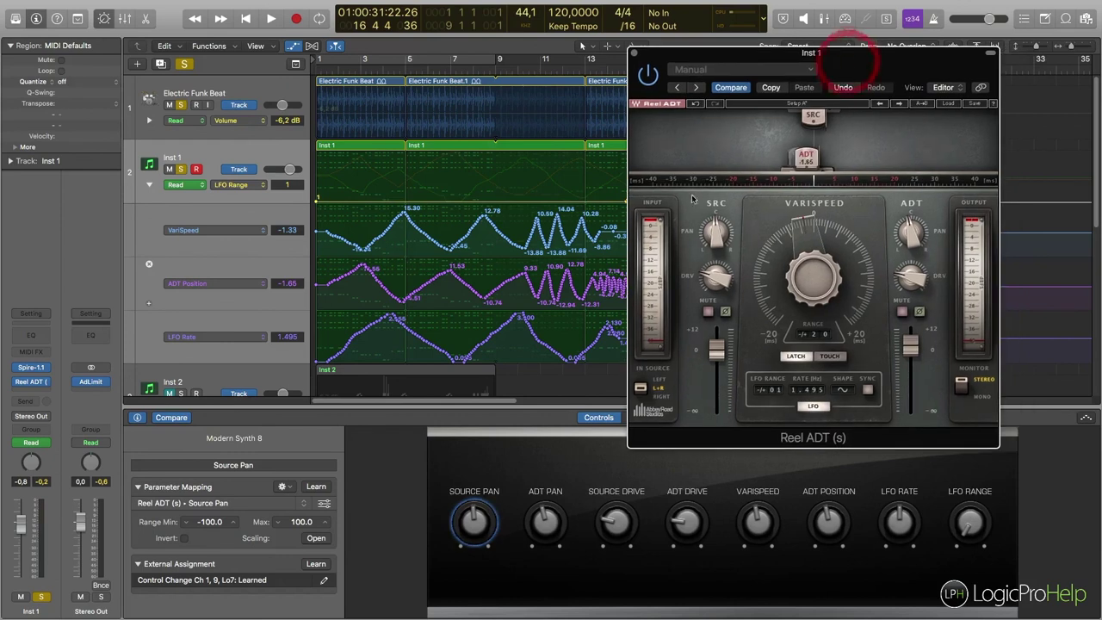
# - Turn Reel ADT's VariSpeed control to about 0 and move the plug-in window over the middle of the arrangement
pyautogui.moveTo(818, 256)
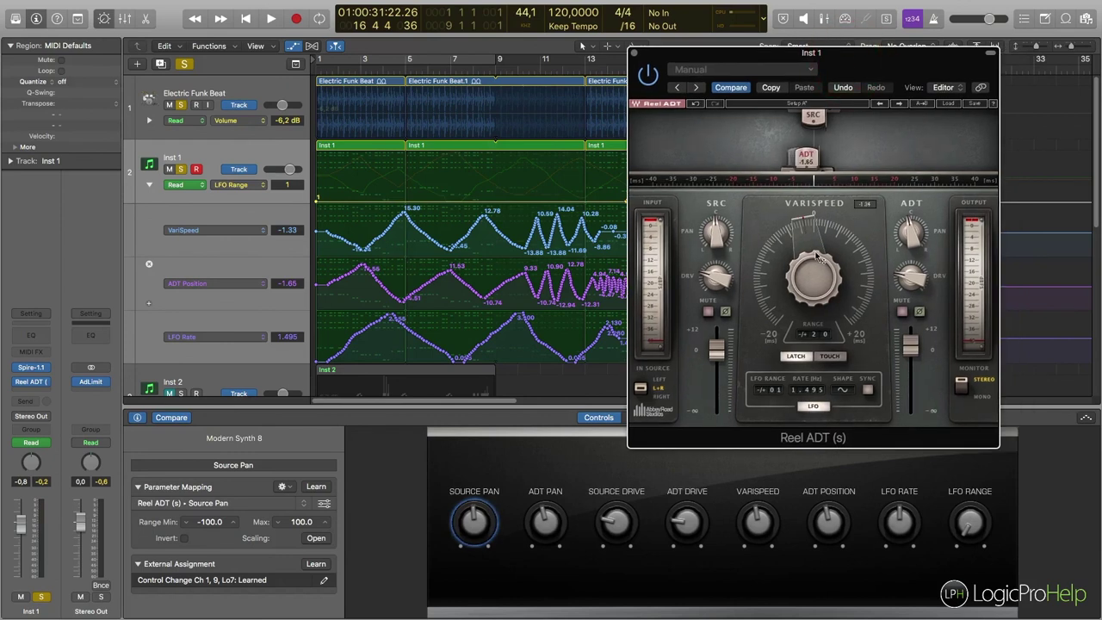
pyautogui.click(819, 257)
pyautogui.moveTo(818, 256); pyautogui.dragTo(827, 194)
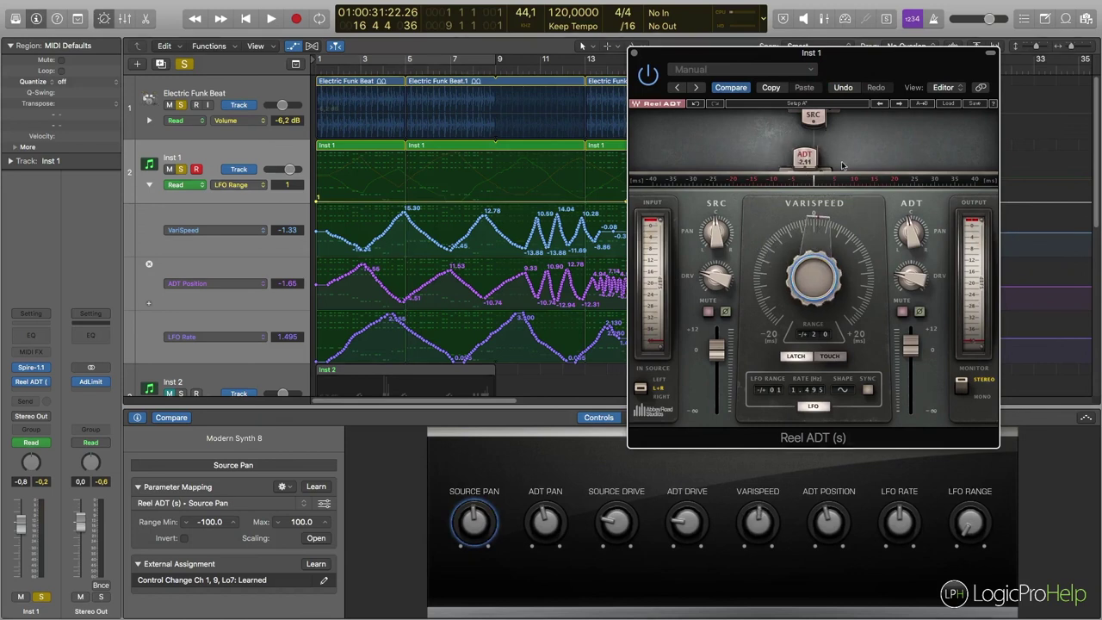
pyautogui.click(818, 263)
pyautogui.moveTo(821, 265); pyautogui.dragTo(821, 276)
pyautogui.moveTo(838, 66); pyautogui.dragTo(799, 68)
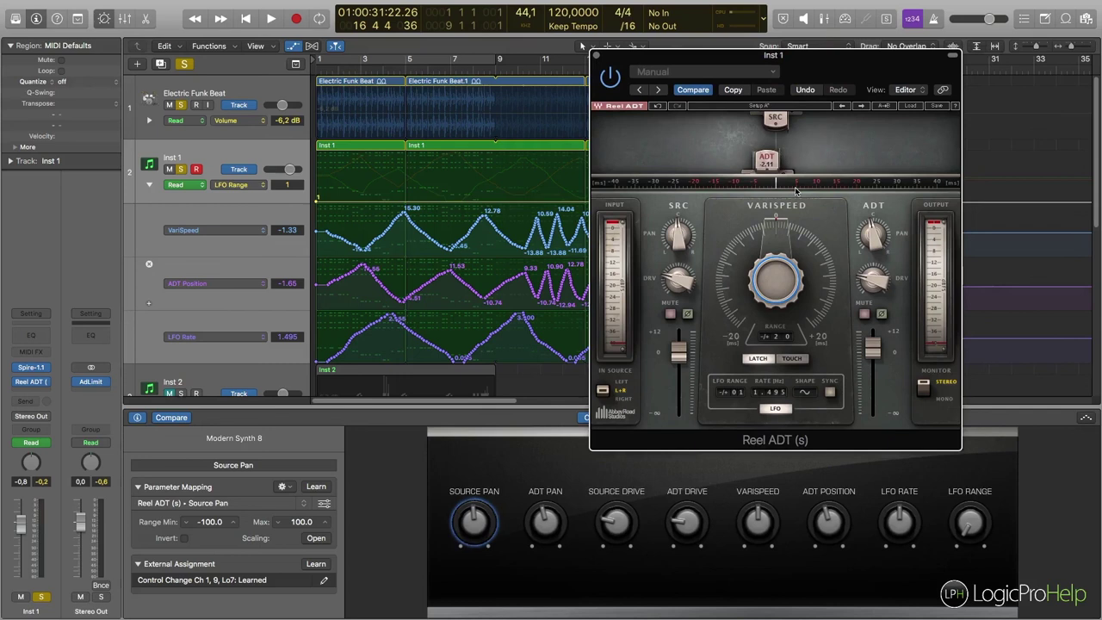
pyautogui.moveTo(656, 62); pyautogui.dragTo(511, 138)
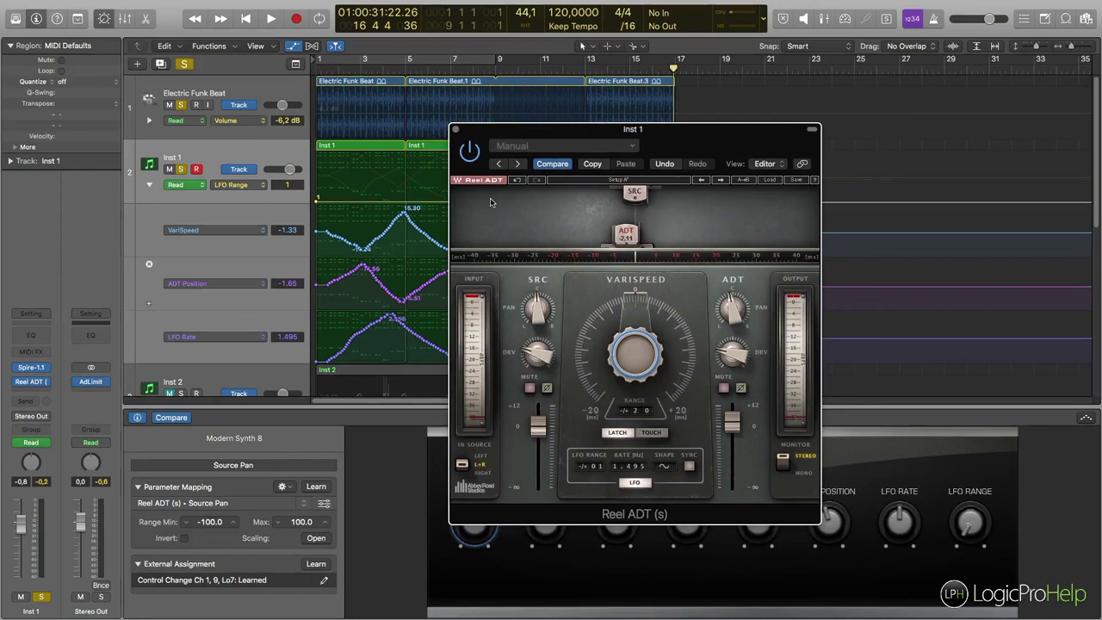